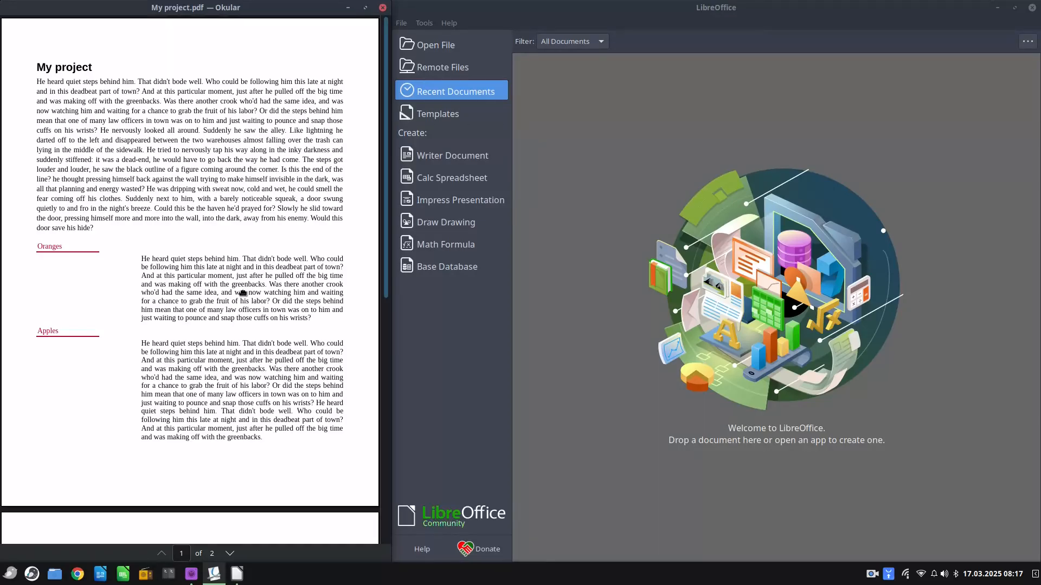
Create a new Writer document and set the paragraph style list to show All Styles.
{"action": "left_click", "coordinate": [414, 157]}
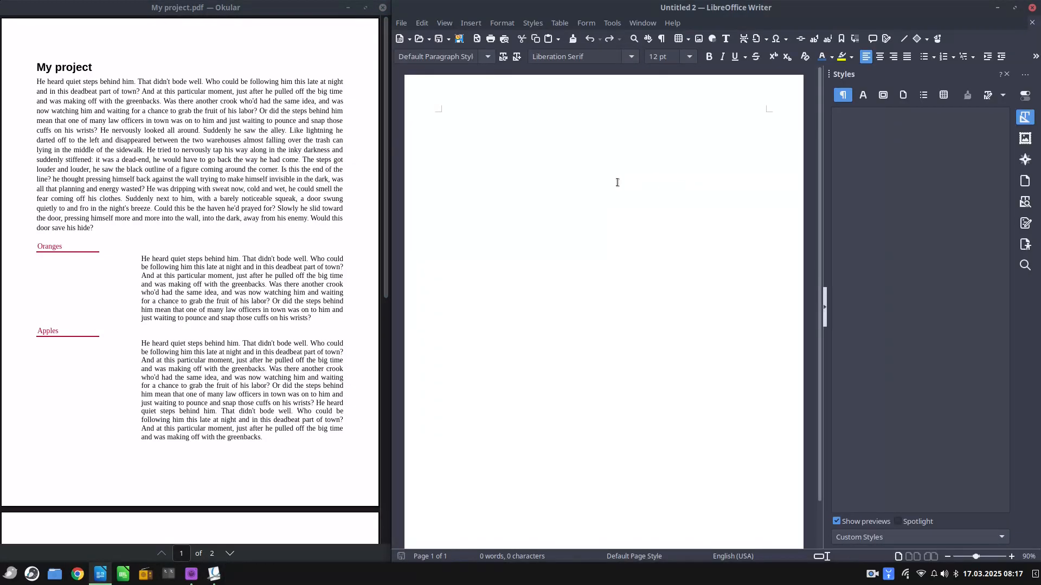
{"action": "left_click", "coordinate": [840, 537]}
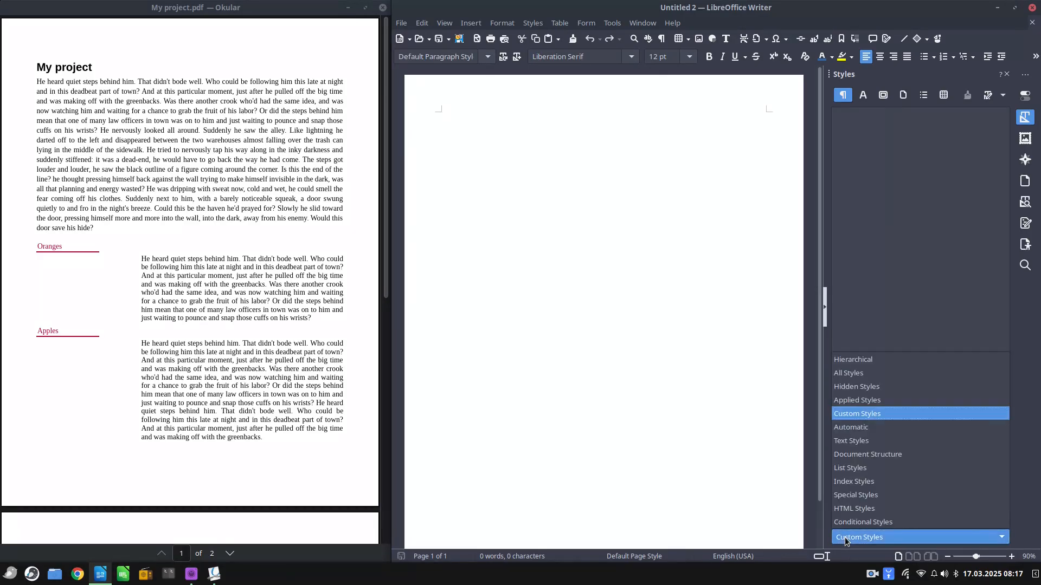
{"action": "left_click", "coordinate": [855, 376]}
{"action": "left_click", "coordinate": [609, 249]}
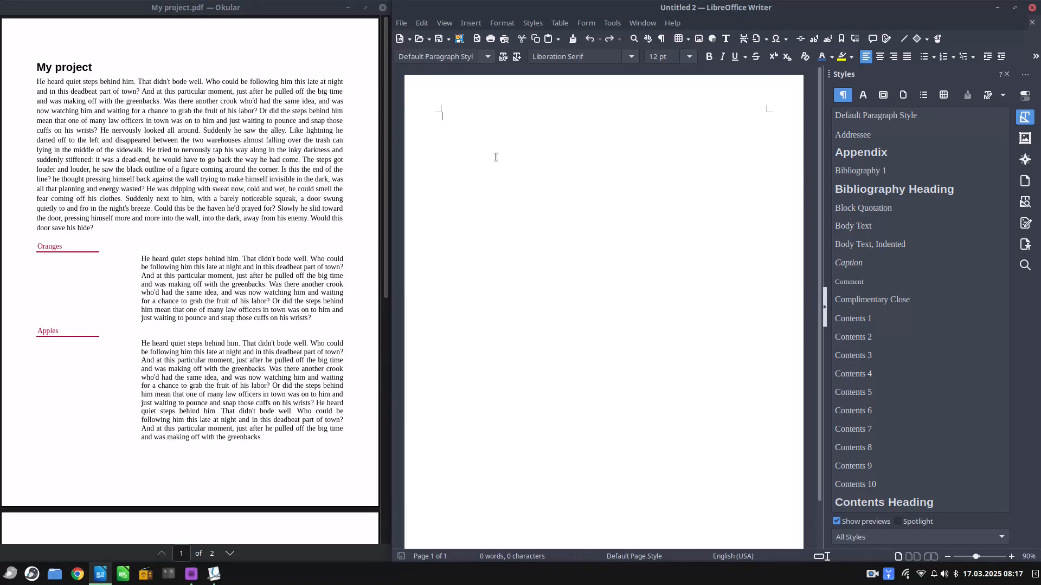
Enter the title "My project" on the first line and format it as Heading 1.
{"action": "type", "text": "My project"}
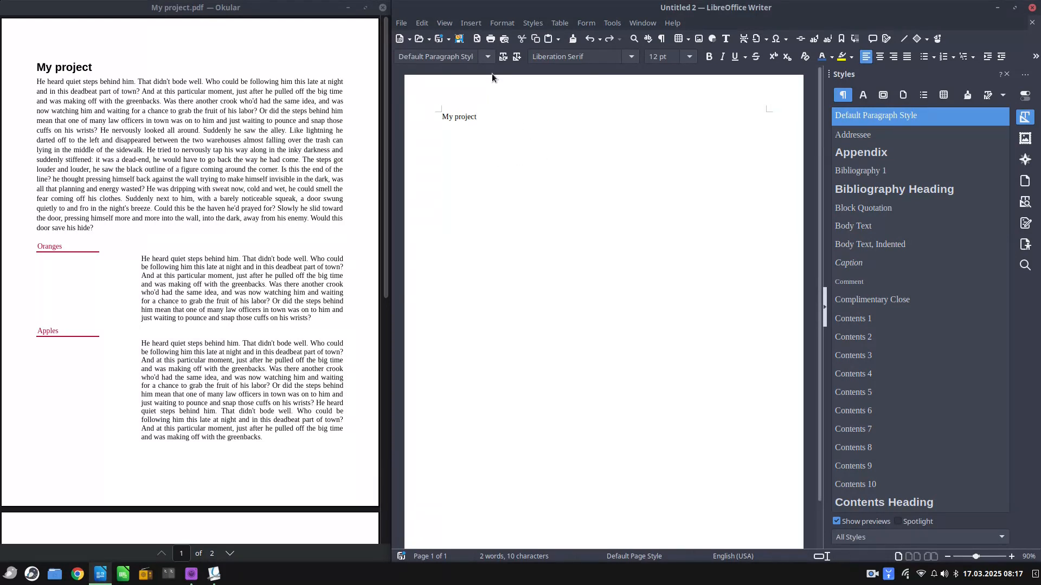
{"action": "left_click", "coordinate": [489, 58]}
{"action": "left_click", "coordinate": [501, 158]}
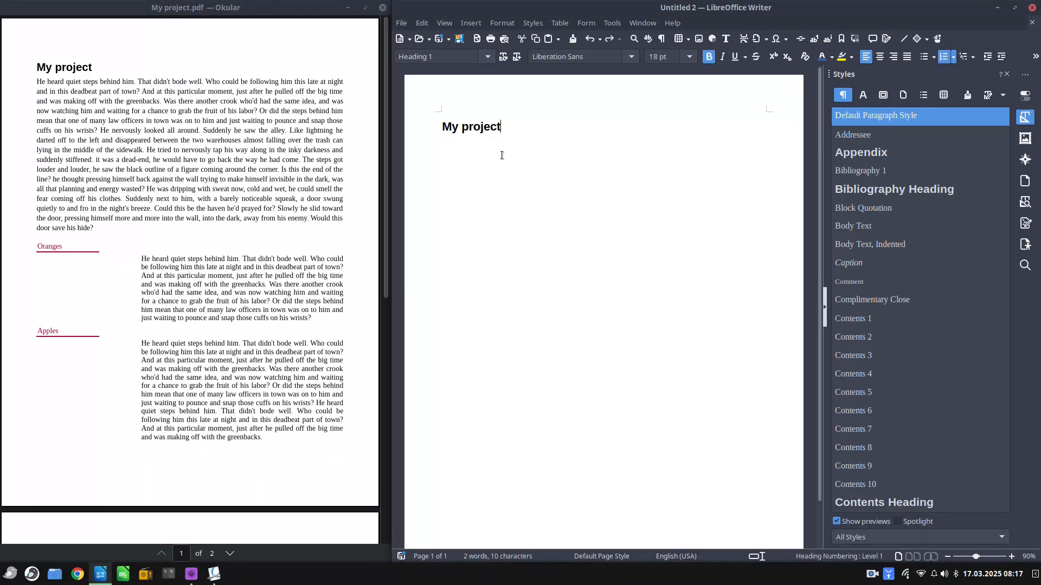
Insert the "He heard quiet steps behind him" dummy text as a body paragraph under the title and justify it.
{"action": "type", "text": "He heard quiet steps behind him. That didn't bode well. Who could be following him this late at night and in this deadbeat part of town? And at this particular moment, just after he pulled off the big time and was making off with the greenbacks. Was there another crook who'd had the same idea, and was now watching him and waiting for a chance to grab the fruit of his labor? Or did the steps behind him mean that one of many law officers in town was on to him and just waiting to pounce and snap those cuffs on his wrists? He nervously looked all around. Suddenly he saw the alley. Like lightning he darted off to the left and disappeared between the two warehouses almost falling over the trash can lying in the middle of the sidewalk. He tried to nervously tap his way along in the inky darkness and suddenly stiffened: it was a dead-end, he would have to go back the way he had come. The steps got louder and louder, he saw the black outline of a figure coming around the corner. Is this the end of the line? he thought pressing himself back against the wall trying to make himself invisible in the dark, was all that planning and energy wasted? He was dripping with sweat now, cold and wet, he could smell the fear coming off his clothes. Suddenly next to him, with a barely noticeable squeak, a door swung quietly to and fro in the night's breeze. Could this be the haven he'd prayed for? Slowly he slid toward the door, pressing himself more and more into the wall, into the dark, away from his enemy. Would this door save his hide?"}
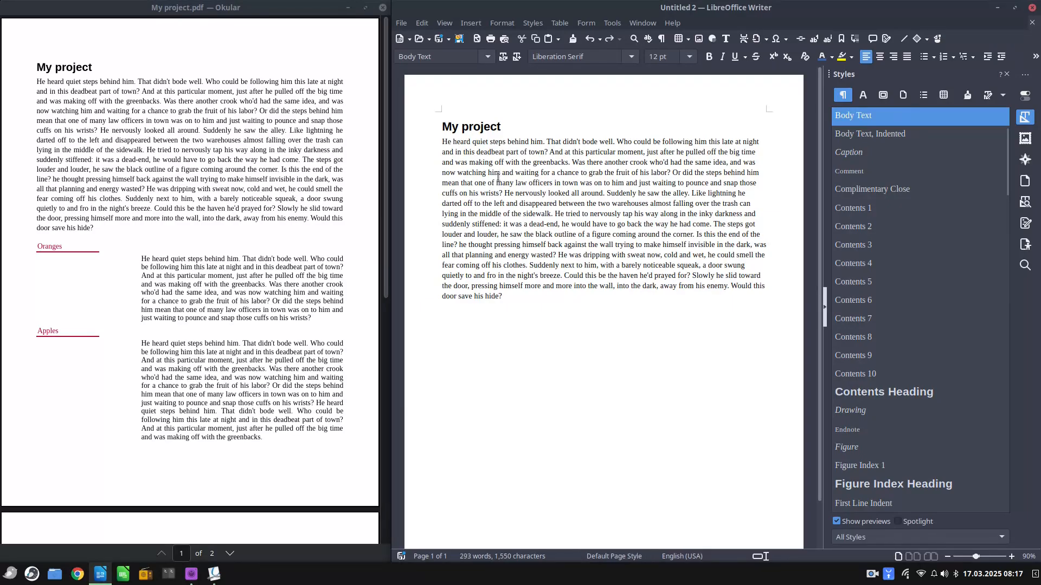
{"action": "left_click", "coordinate": [907, 57]}
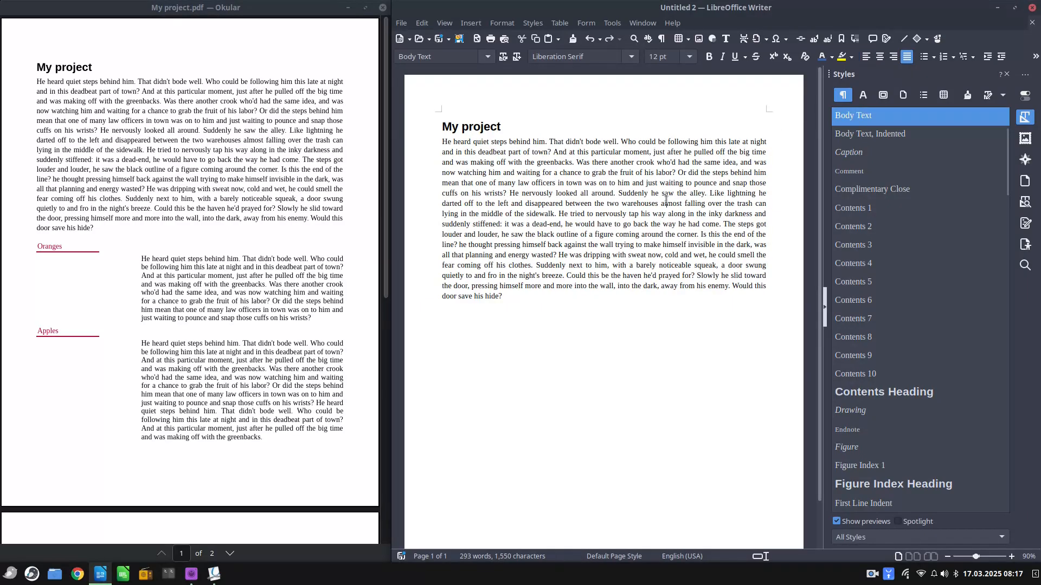
Add an "Oranges" line after the first paragraph and expand the dt dummy text below it.
{"action": "left_click", "coordinate": [526, 297]}
{"action": "key", "text": "F2"}
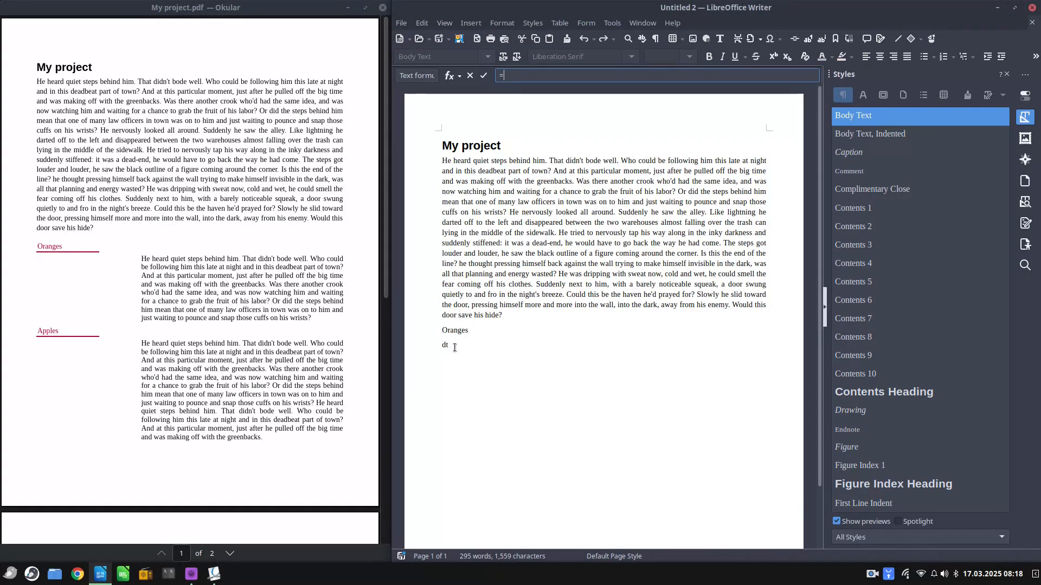
{"action": "key", "text": "Escape"}
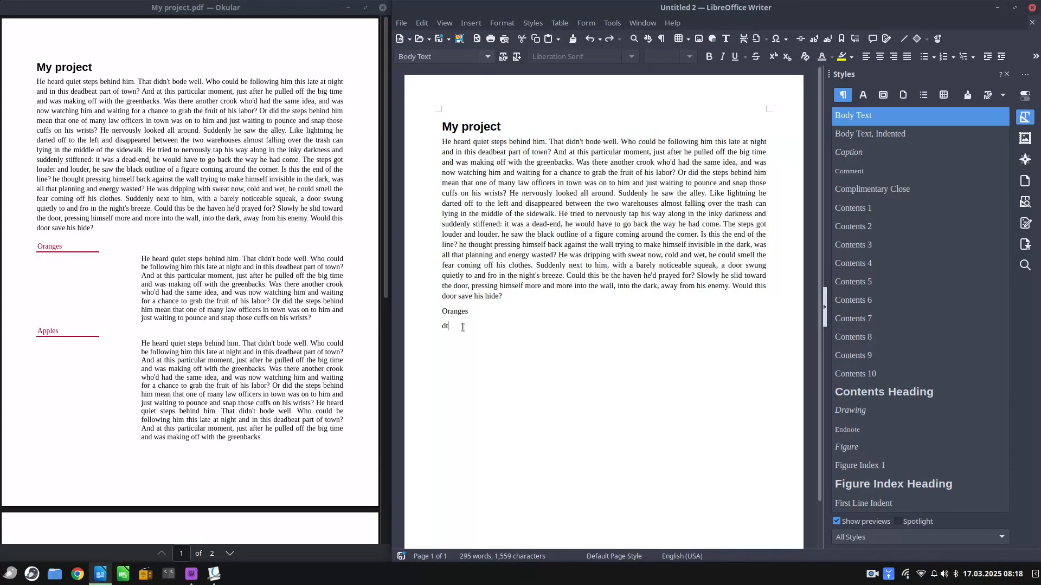
{"action": "key", "text": "F3"}
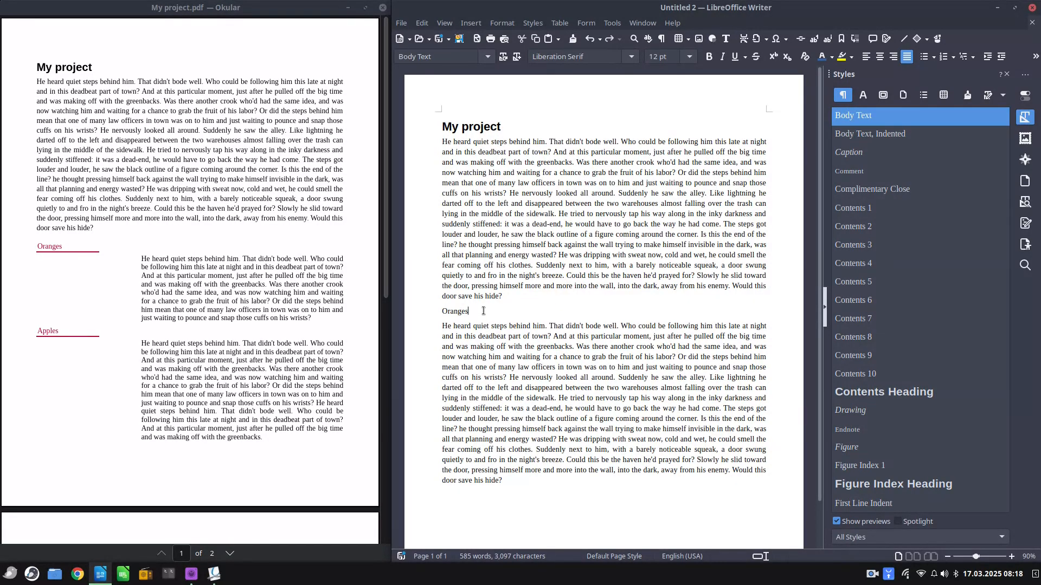
Create a new paragraph style named marginalia1 that inherits from Marginalia.
{"action": "left_click_drag", "start_coordinate": [1008, 168], "coordinate": [1008, 399]}
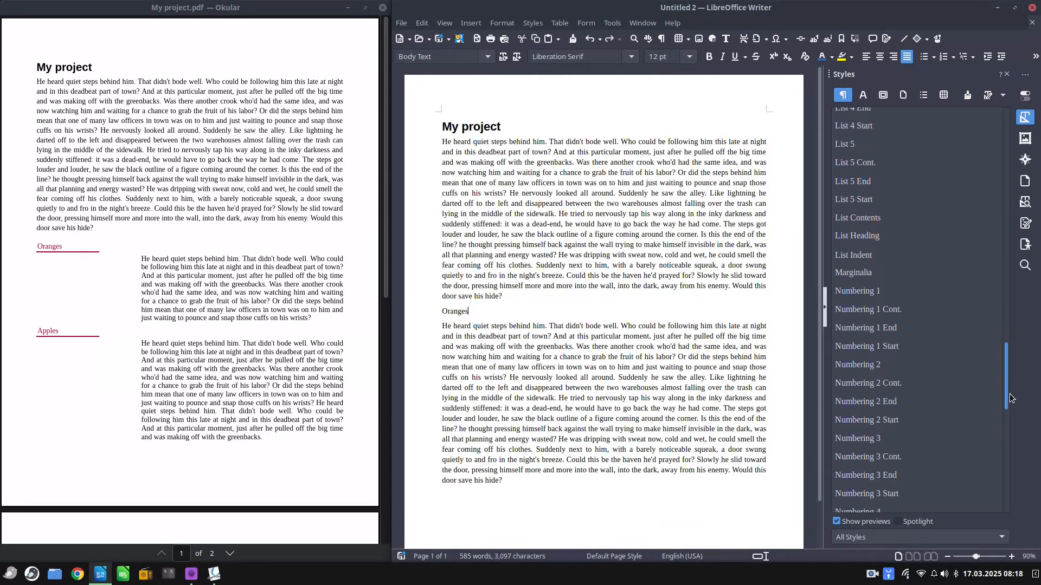
{"action": "left_click", "coordinate": [864, 277]}
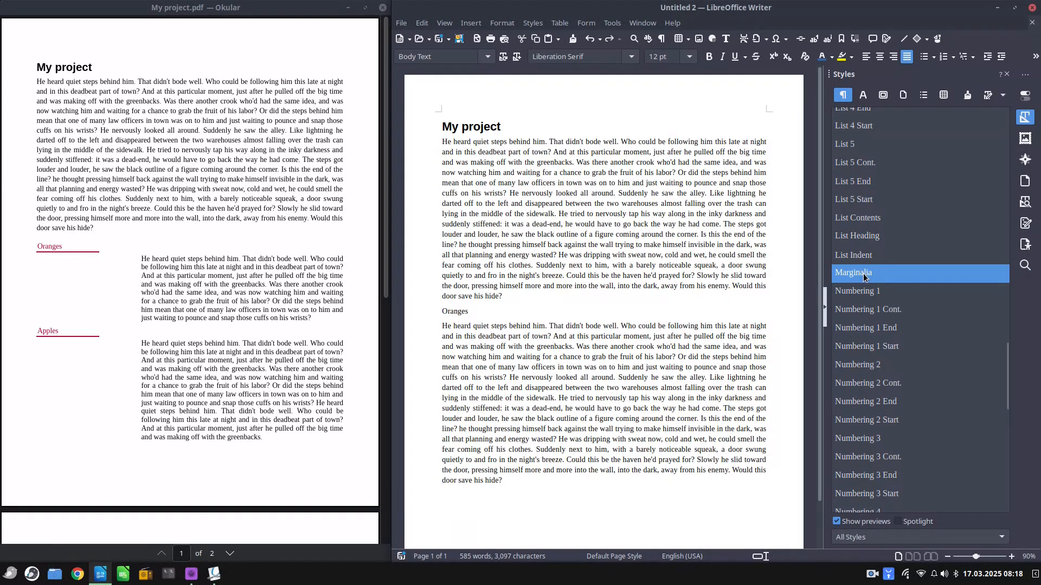
{"action": "right_click", "coordinate": [863, 277]}
{"action": "left_click", "coordinate": [876, 283]}
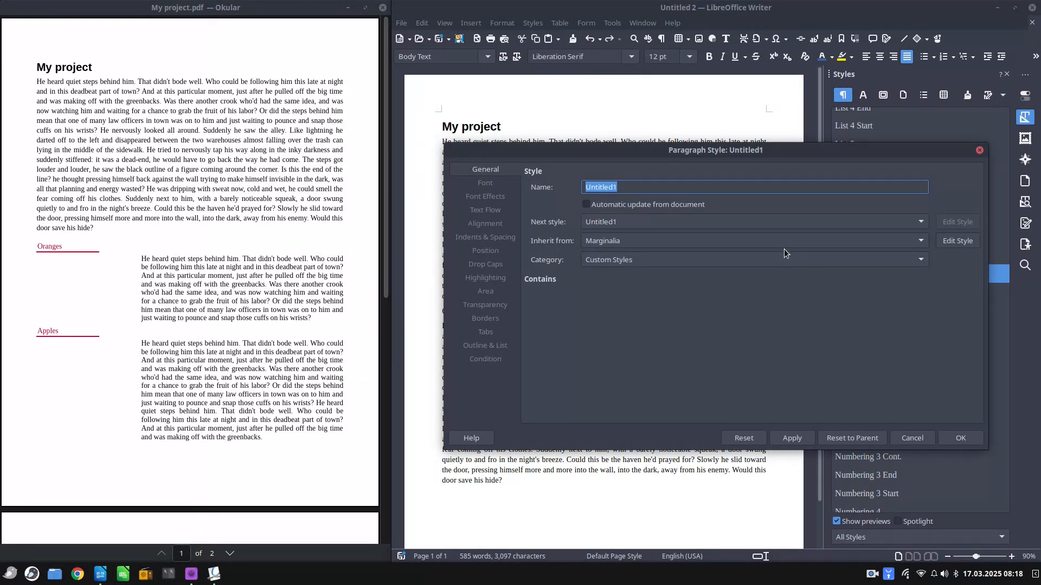
{"action": "type", "text": "marginalia1"}
{"action": "left_click", "coordinate": [801, 438]}
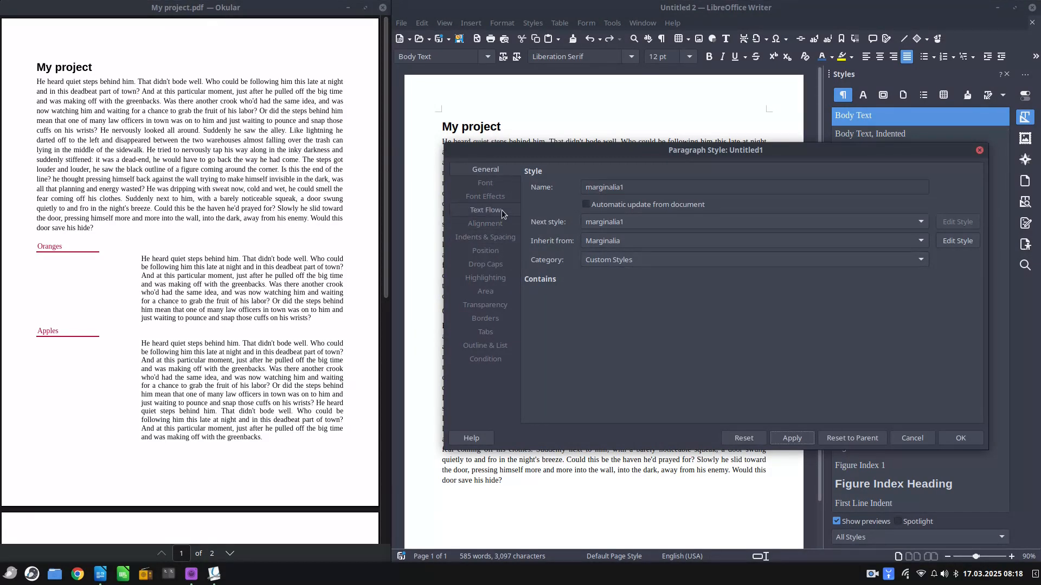
Set the marginalia1 style's indent to 0 cm before text and 14 cm after text.
{"action": "left_click", "coordinate": [500, 237]}
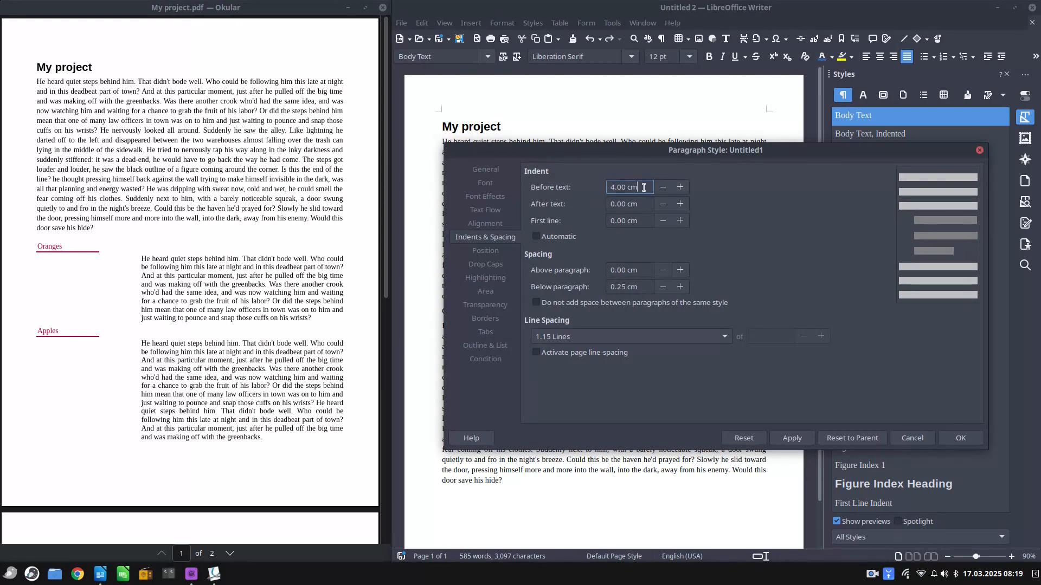
{"action": "type", "text": "0"}
{"action": "key", "text": "Tab"}
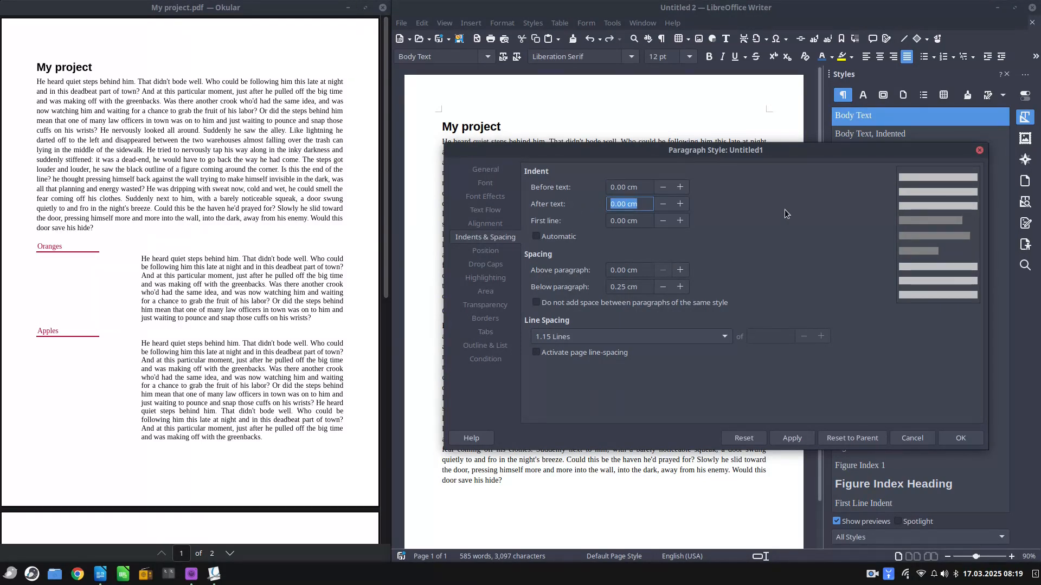
{"action": "type", "text": "12"}
{"action": "key", "text": "Tab"}
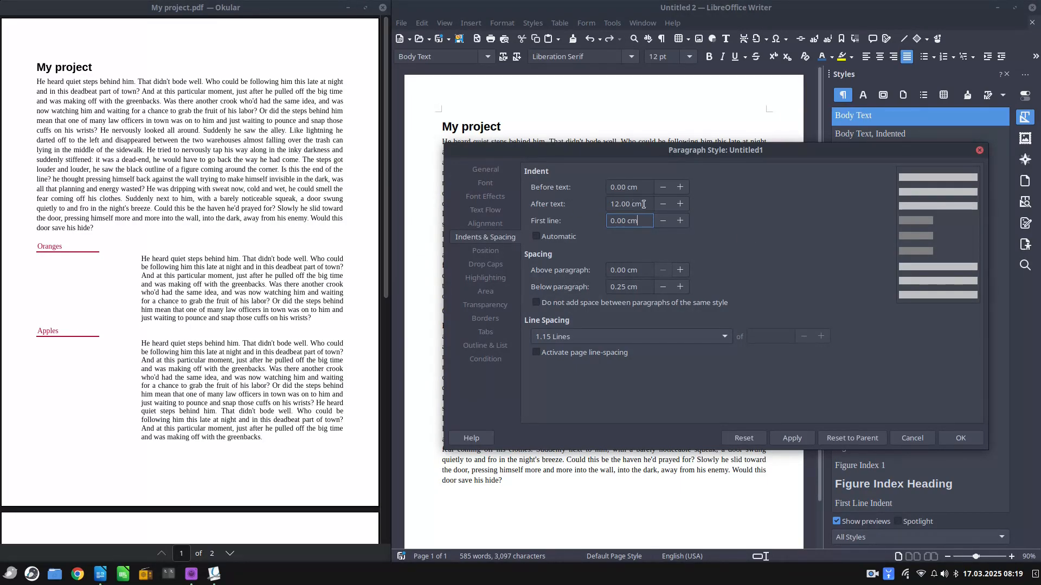
{"action": "key", "text": "shift+Tab"}
{"action": "type", "text": "14"}
{"action": "key", "text": "Tab"}
{"action": "left_click", "coordinate": [791, 437]}
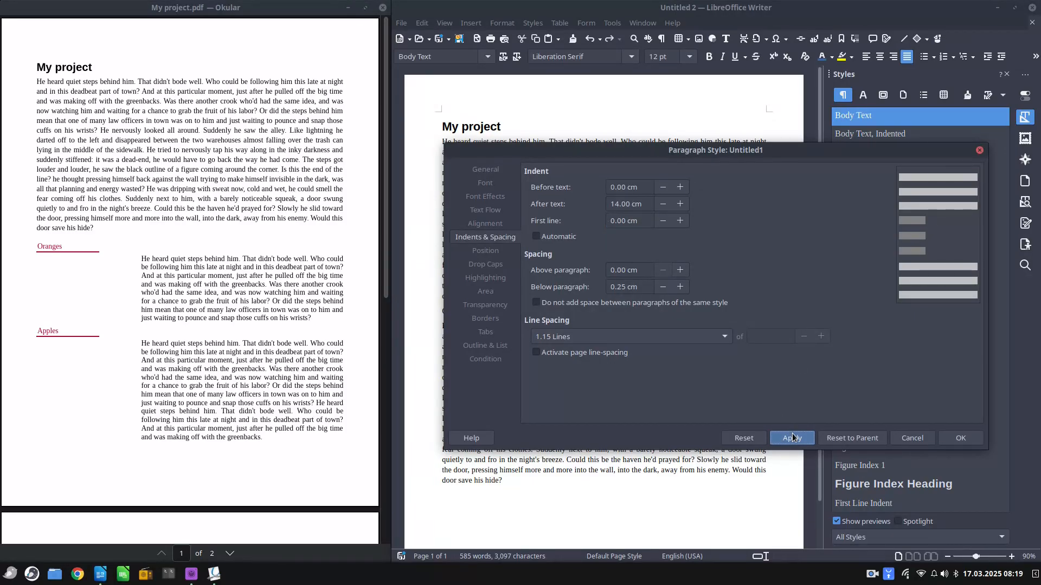
{"action": "left_click", "coordinate": [900, 434]}
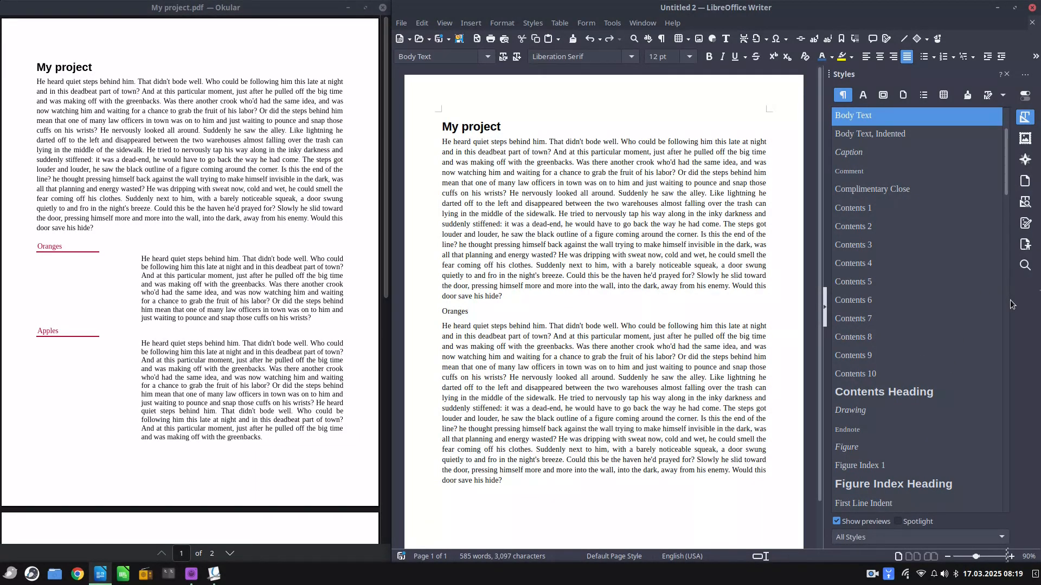
Apply marginalia1 to the Oranges line and give the style a bottom border of Medium (1.5pt) thickness.
{"action": "left_click_drag", "start_coordinate": [1007, 206], "coordinate": [1008, 414]}
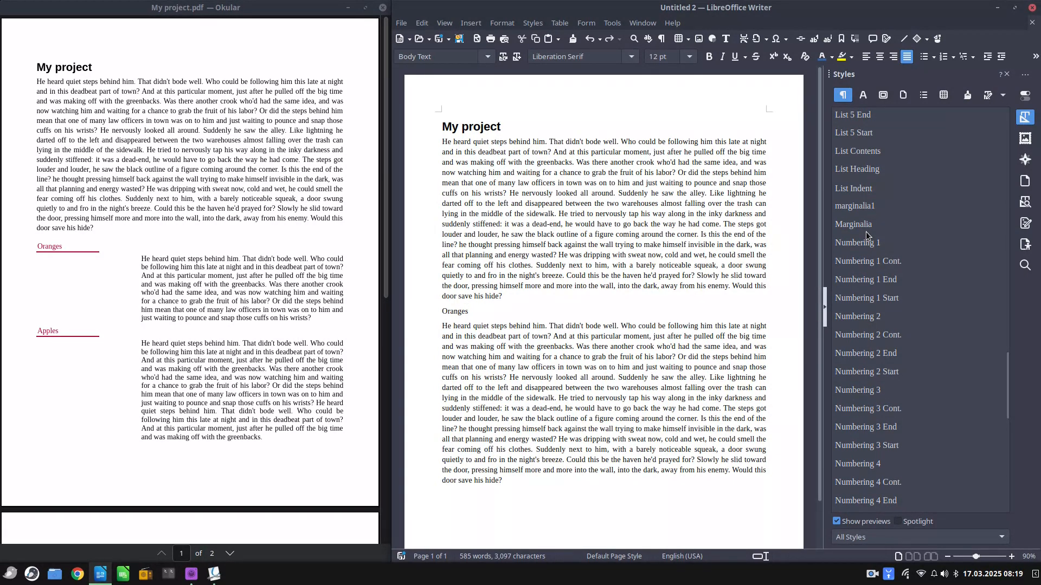
{"action": "double_click", "coordinate": [869, 211]}
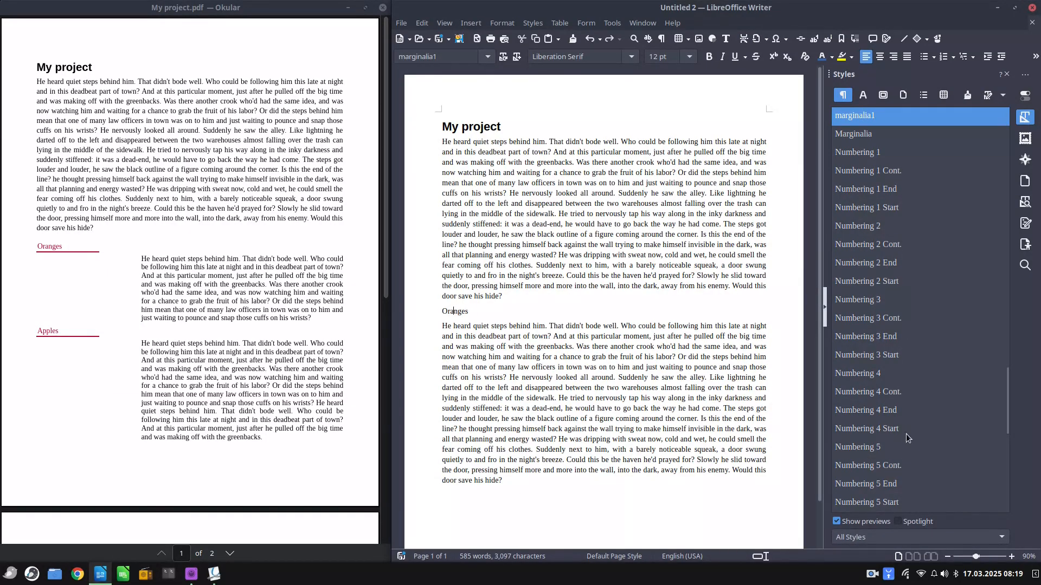
{"action": "scroll", "coordinate": [883, 122], "scroll_direction": "up", "scroll_amount": 1}
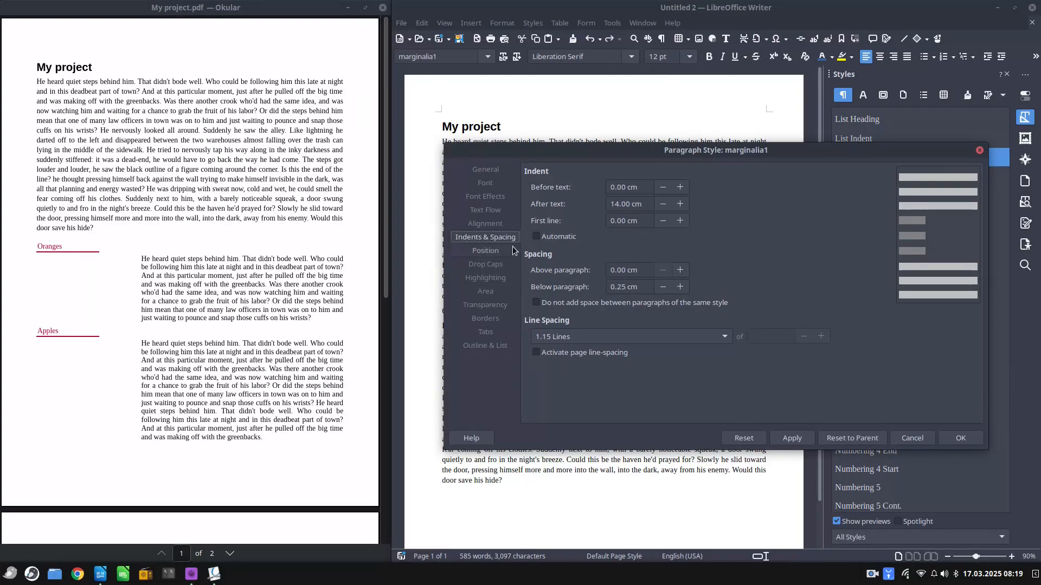
{"action": "left_click", "coordinate": [495, 320]}
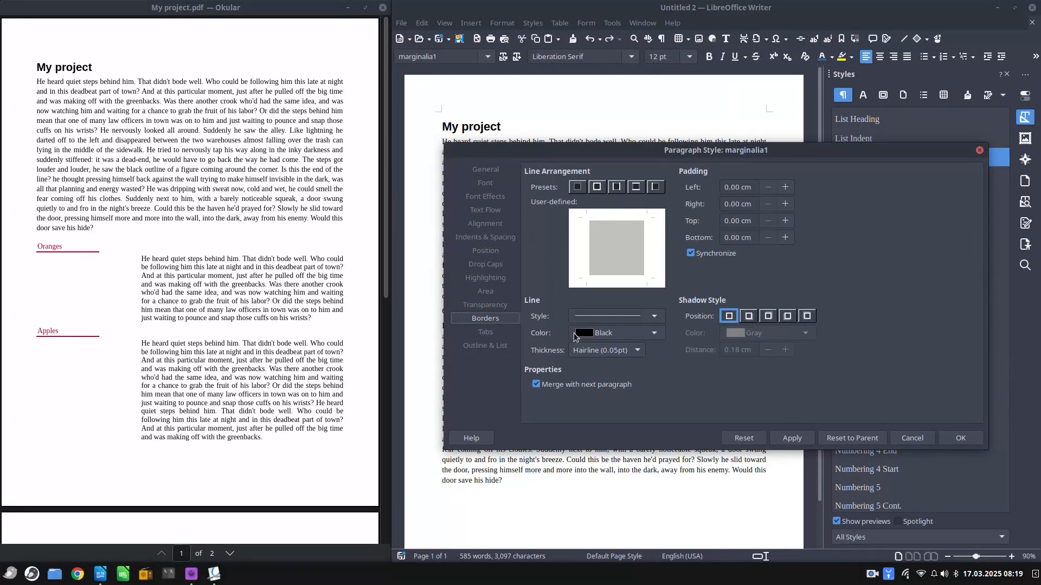
{"action": "left_click", "coordinate": [617, 281]}
{"action": "left_click", "coordinate": [617, 351]}
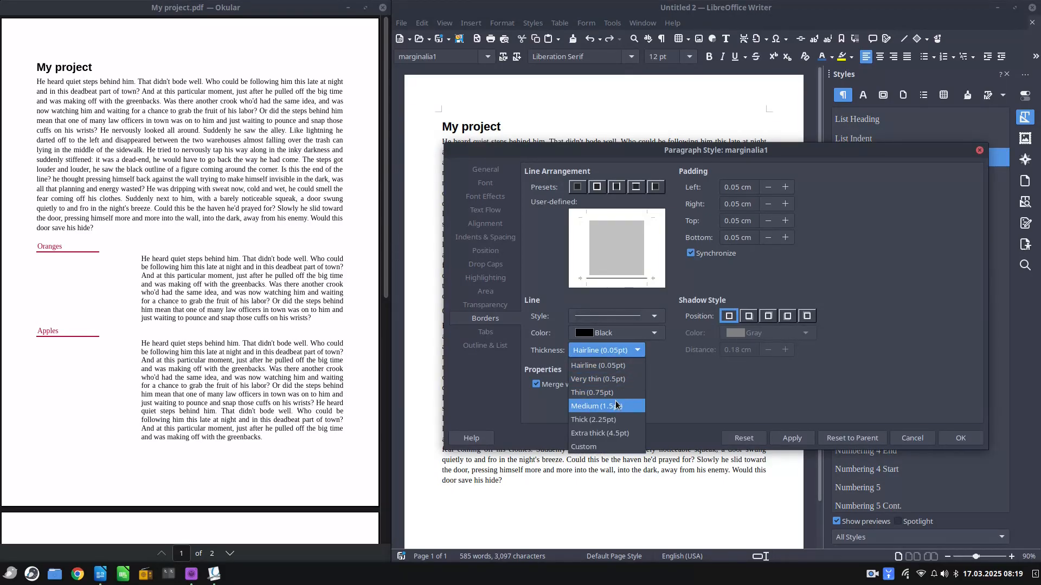
{"action": "left_click", "coordinate": [616, 406]}
{"action": "left_click", "coordinate": [776, 441]}
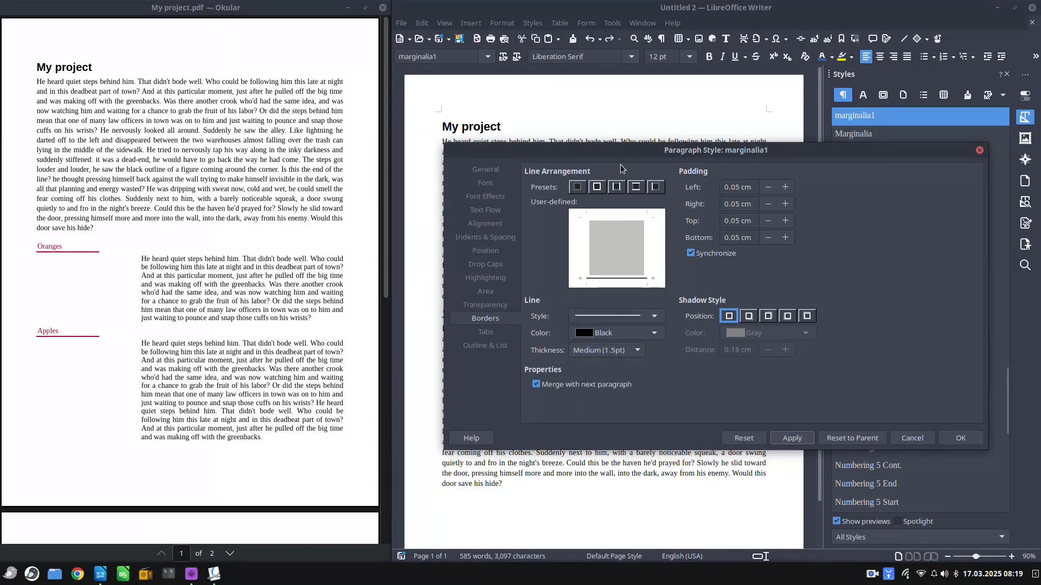
Set the color of the marginalia1 style's bottom border to Magenta.
{"action": "left_click_drag", "start_coordinate": [620, 165], "coordinate": [801, 183]}
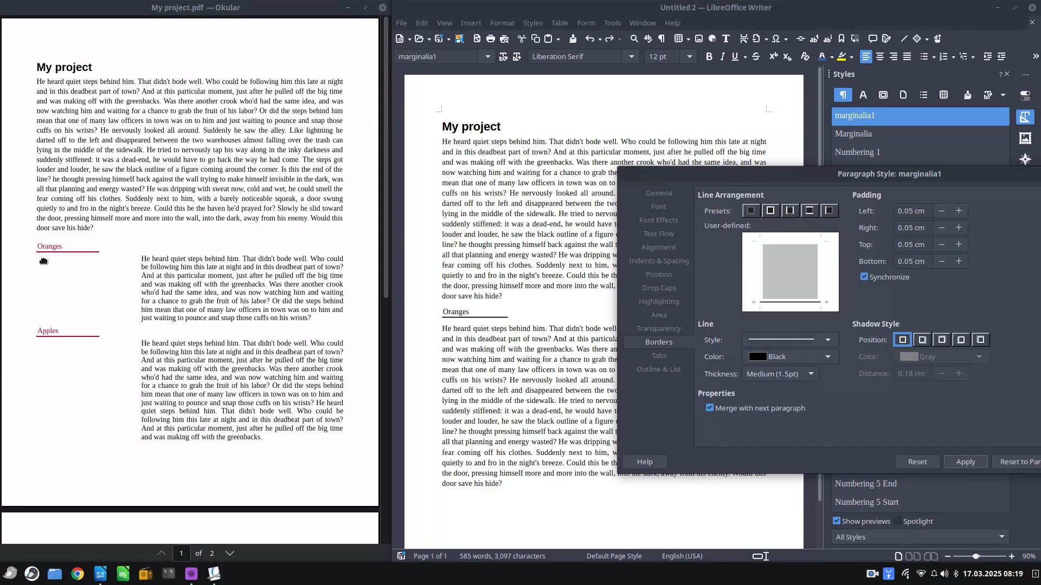
{"action": "left_click", "coordinate": [802, 356]}
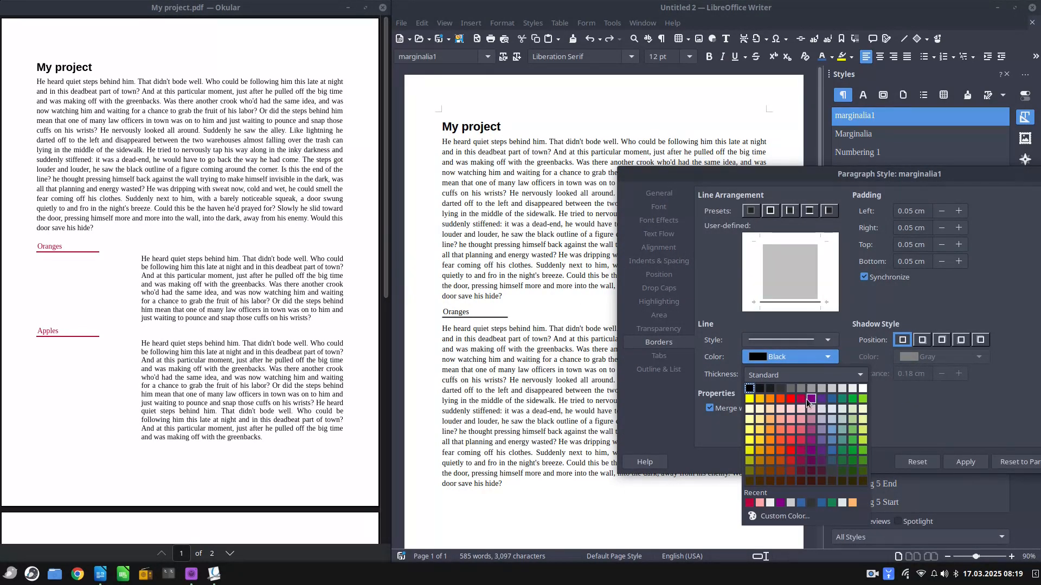
{"action": "left_click", "coordinate": [807, 399]}
Set the marginalia1 style's font color to Magenta and save the style.
{"action": "left_click", "coordinate": [670, 211]}
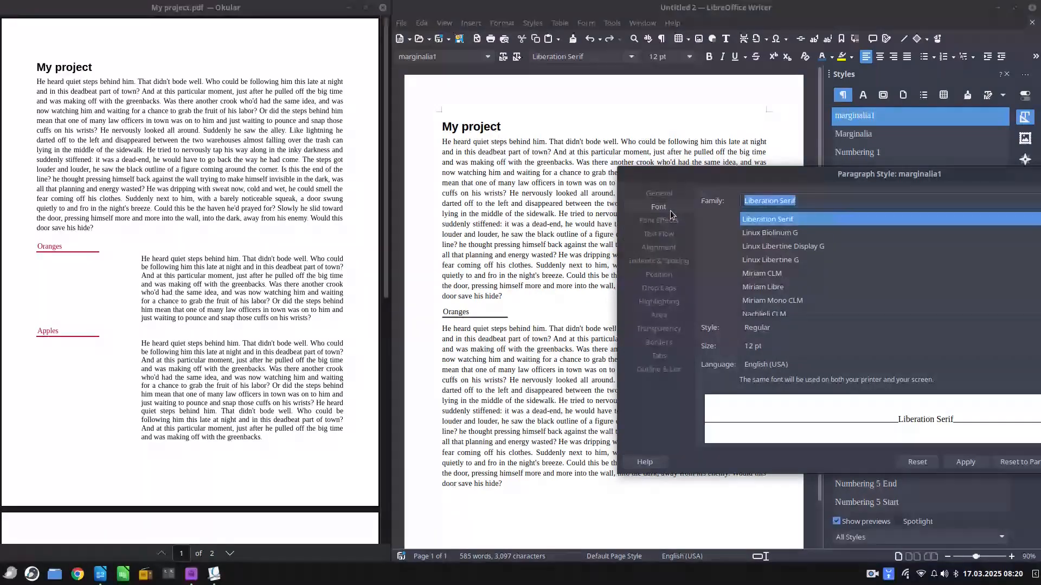
{"action": "left_click", "coordinate": [671, 222]}
{"action": "left_click", "coordinate": [799, 216]}
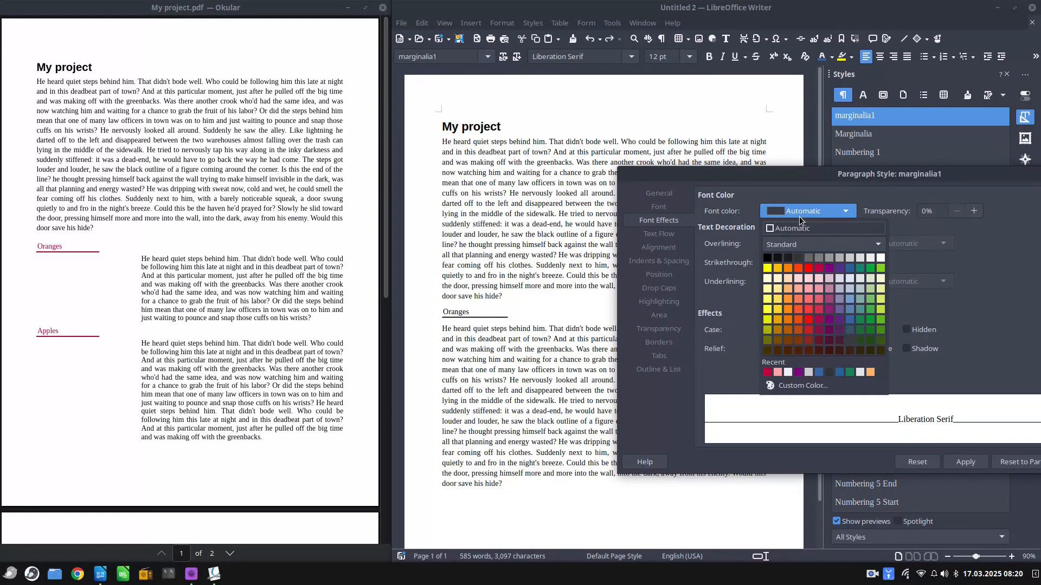
{"action": "left_click", "coordinate": [809, 268]}
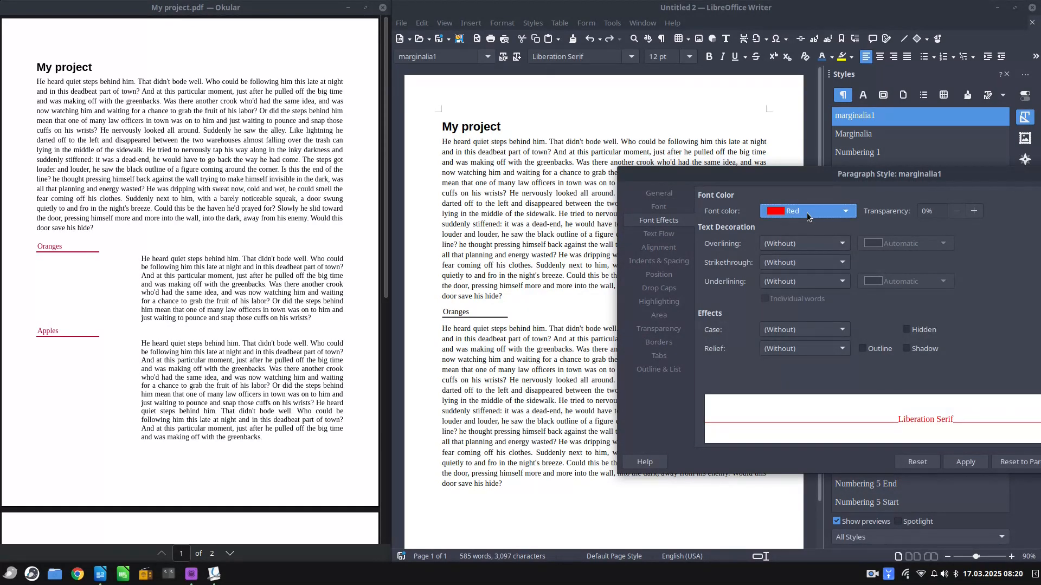
{"action": "left_click", "coordinate": [807, 212]}
{"action": "left_click", "coordinate": [815, 269]}
{"action": "left_click", "coordinate": [966, 462]}
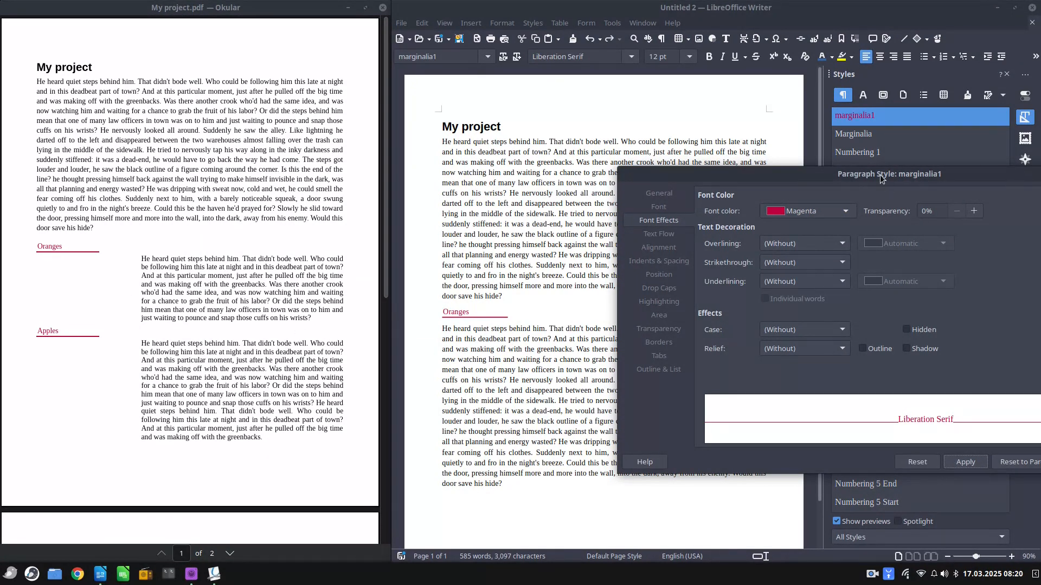
{"action": "left_click_drag", "start_coordinate": [880, 175], "coordinate": [665, 150]}
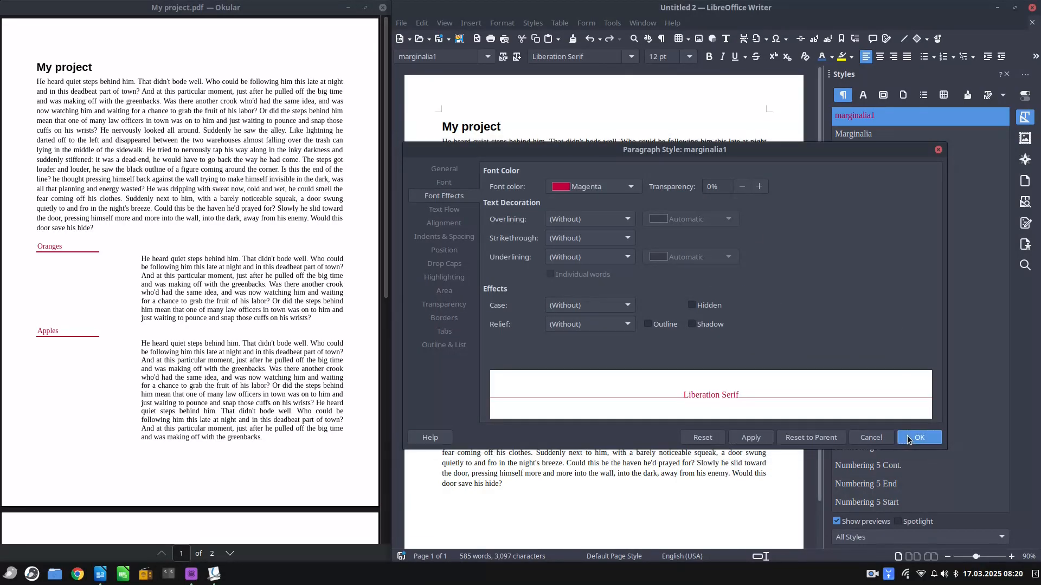
{"action": "left_click", "coordinate": [907, 437]}
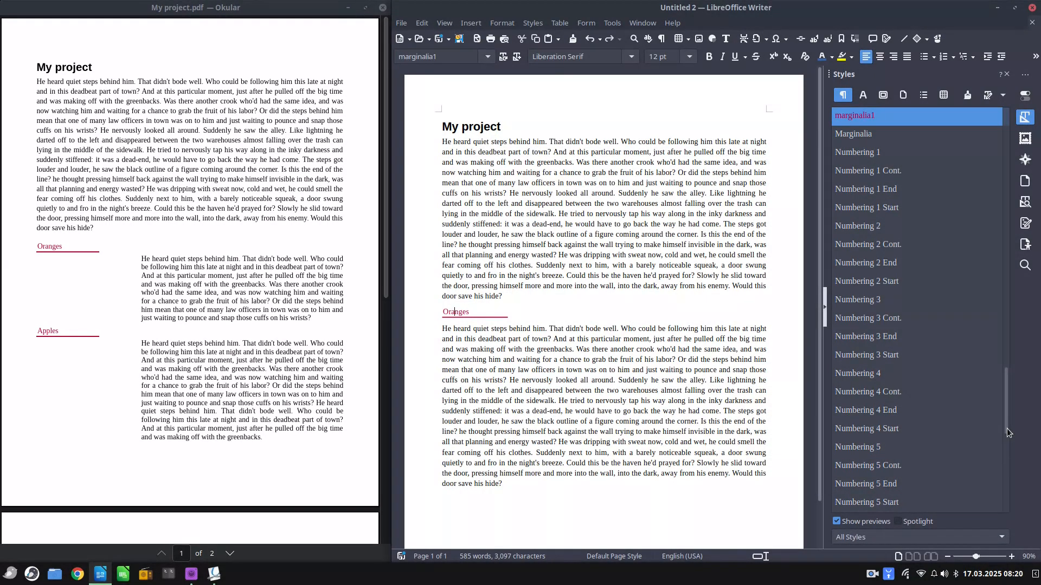
Create a new custom paragraph style named paragraph that inherits from Default Paragraph Style.
{"action": "left_click_drag", "start_coordinate": [1007, 429], "coordinate": [1003, 165]}
{"action": "right_click", "coordinate": [893, 117]}
{"action": "left_click", "coordinate": [902, 126]}
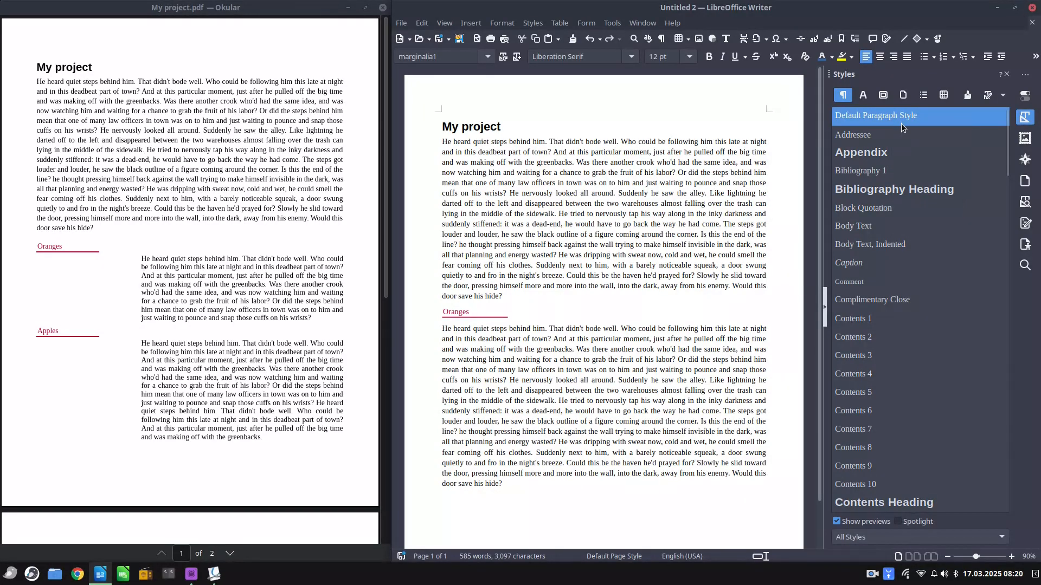
{"action": "type", "text": "pa"}
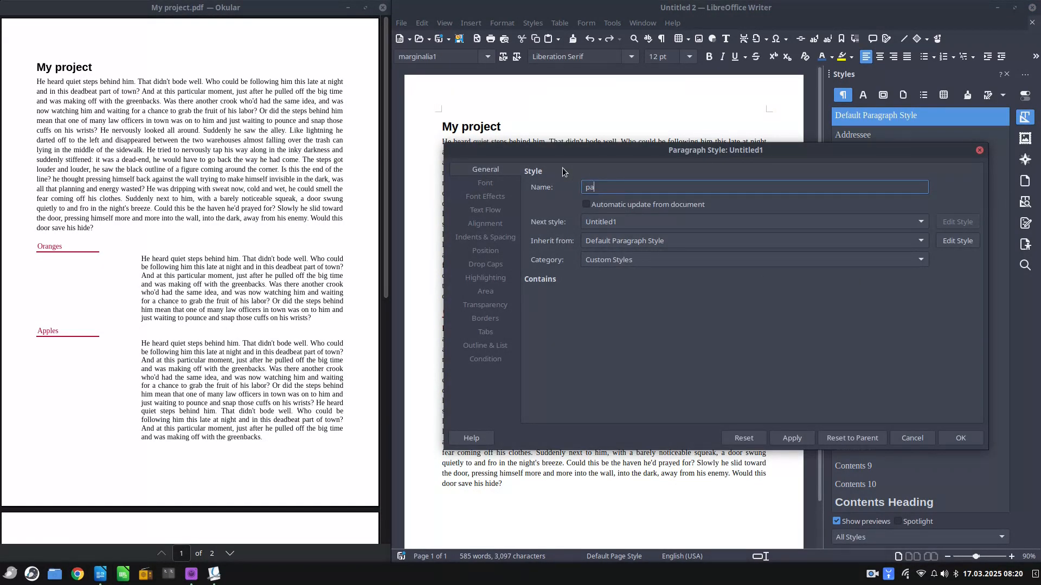
{"action": "type", "text": "ragraph"}
Set the new paragraph style's indent before text to 5 cm.
{"action": "left_click", "coordinate": [485, 237]}
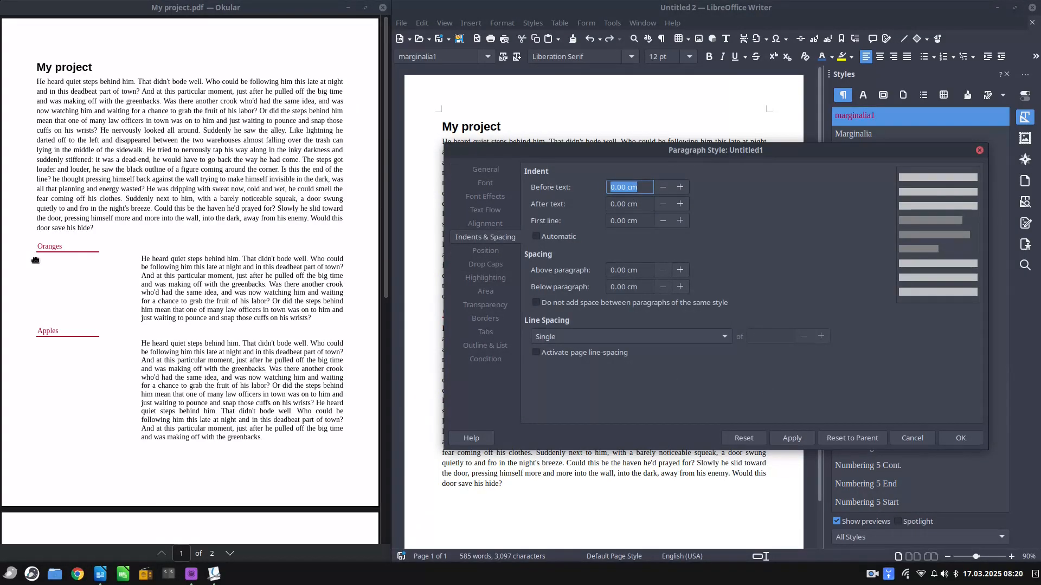
{"action": "double_click", "coordinate": [645, 187]}
{"action": "triple_click", "coordinate": [645, 187]}
{"action": "type", "text": "5"}
{"action": "left_click", "coordinate": [644, 204]}
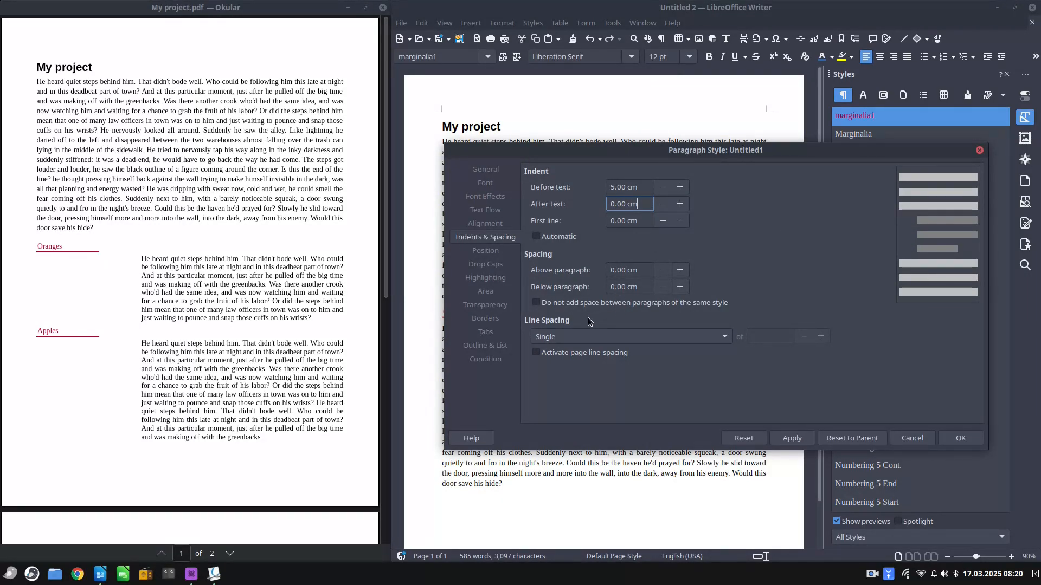
Give the new style 1.15 line spacing and 0.10 cm of space above the paragraph, and save it.
{"action": "left_click", "coordinate": [583, 337]}
{"action": "left_click", "coordinate": [571, 362]}
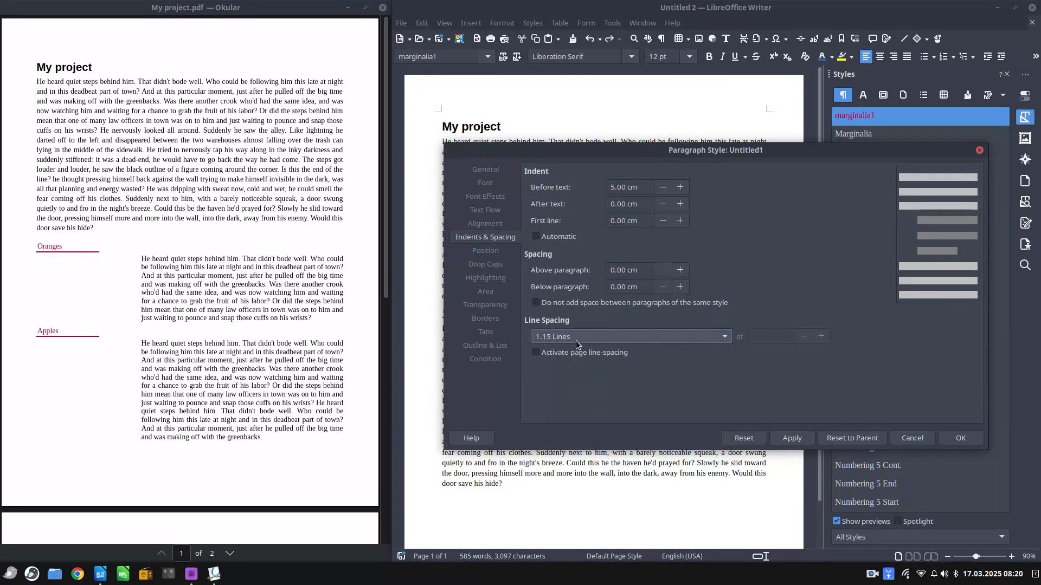
{"action": "left_click", "coordinate": [676, 272]}
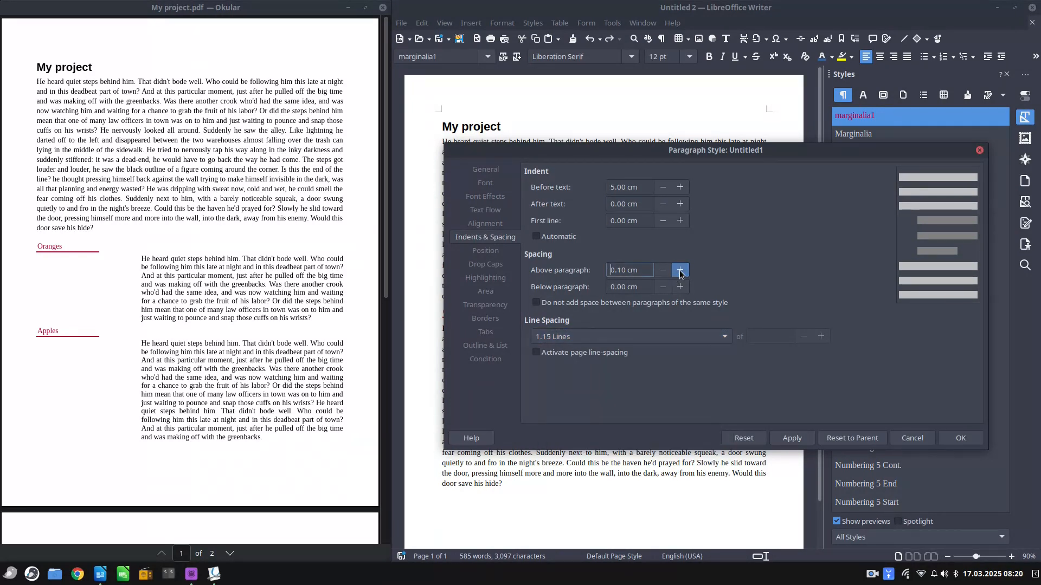
{"action": "left_click", "coordinate": [805, 437]}
{"action": "left_click", "coordinate": [954, 436]}
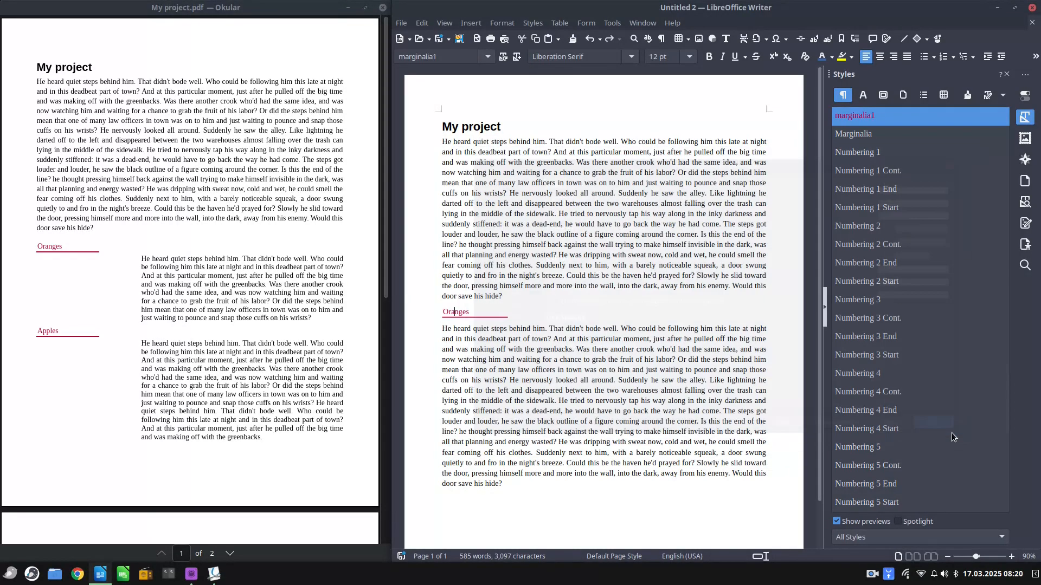
Limit the style list to Custom Styles and apply the paragraph style to the text below Oranges.
{"action": "left_click", "coordinate": [621, 348]}
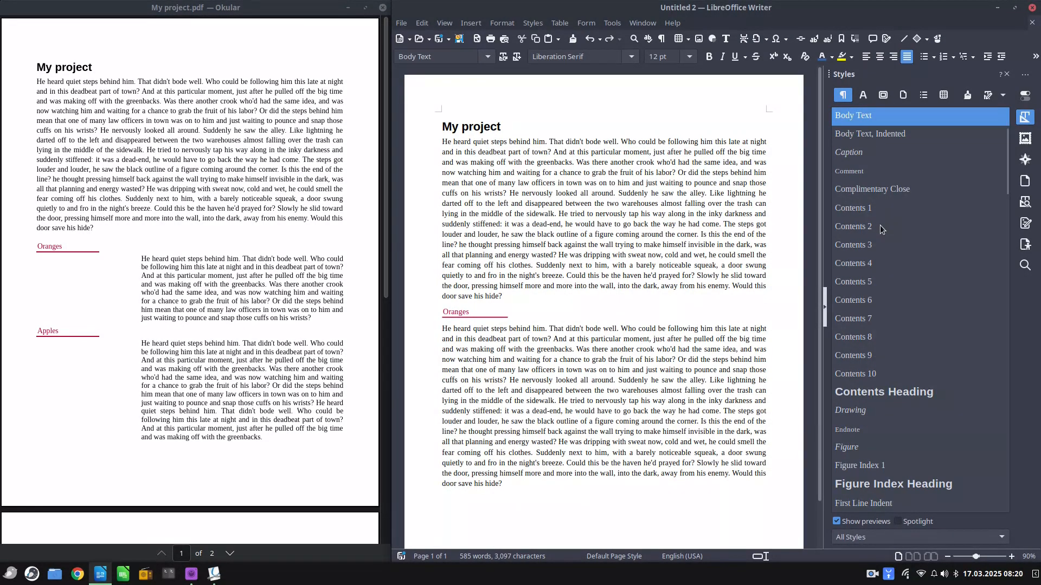
{"action": "left_click", "coordinate": [921, 534]}
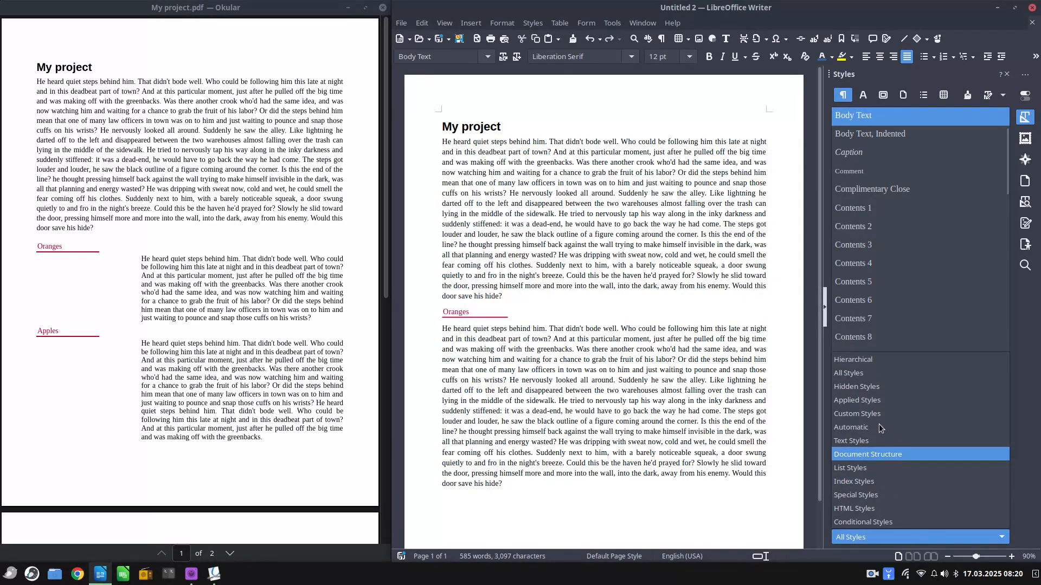
{"action": "left_click", "coordinate": [863, 414]}
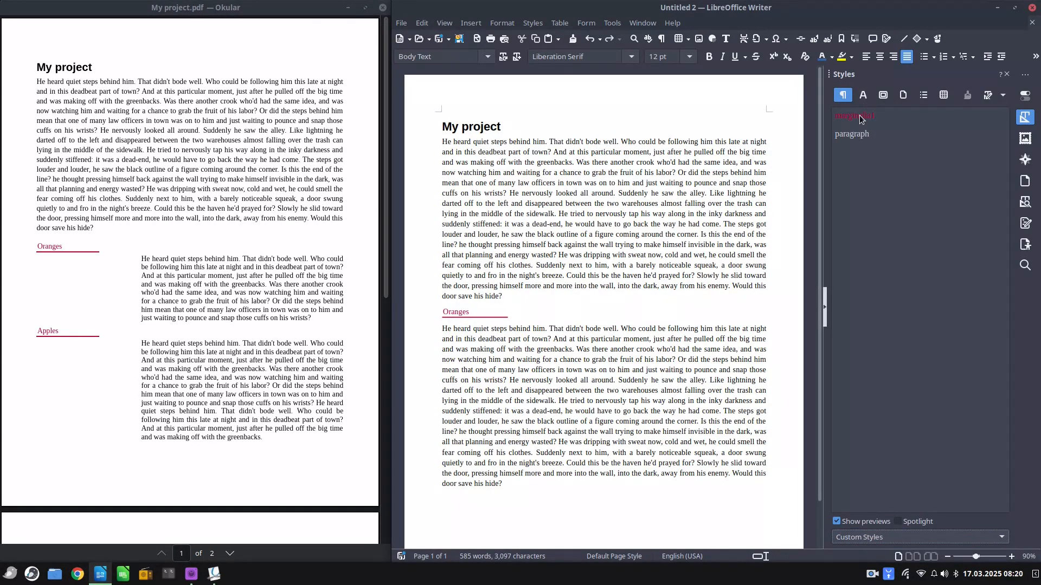
{"action": "double_click", "coordinate": [864, 136]}
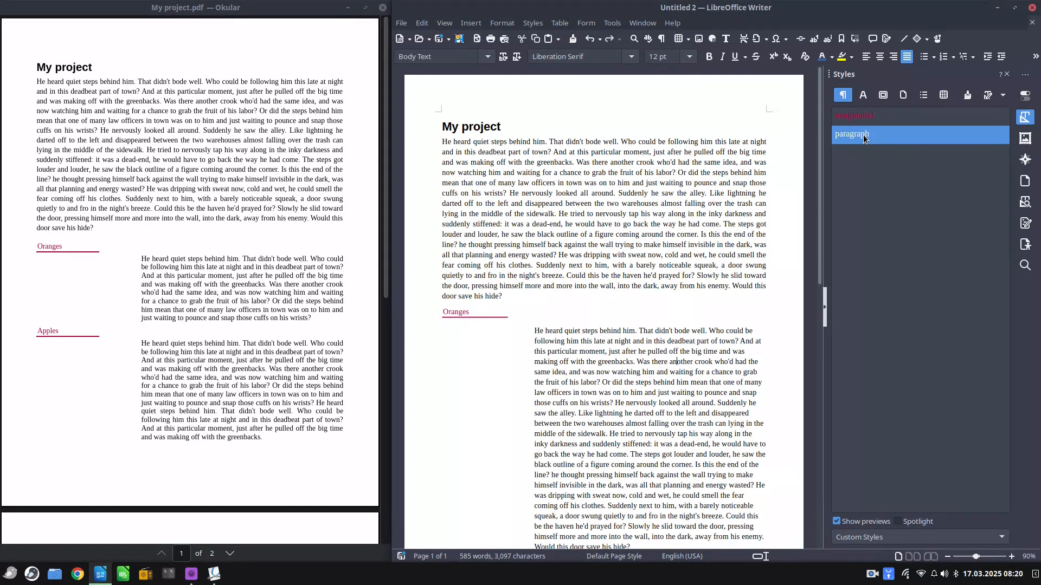
Set the next style of marginalia1 to paragraph and save the style.
{"action": "right_click", "coordinate": [867, 118]}
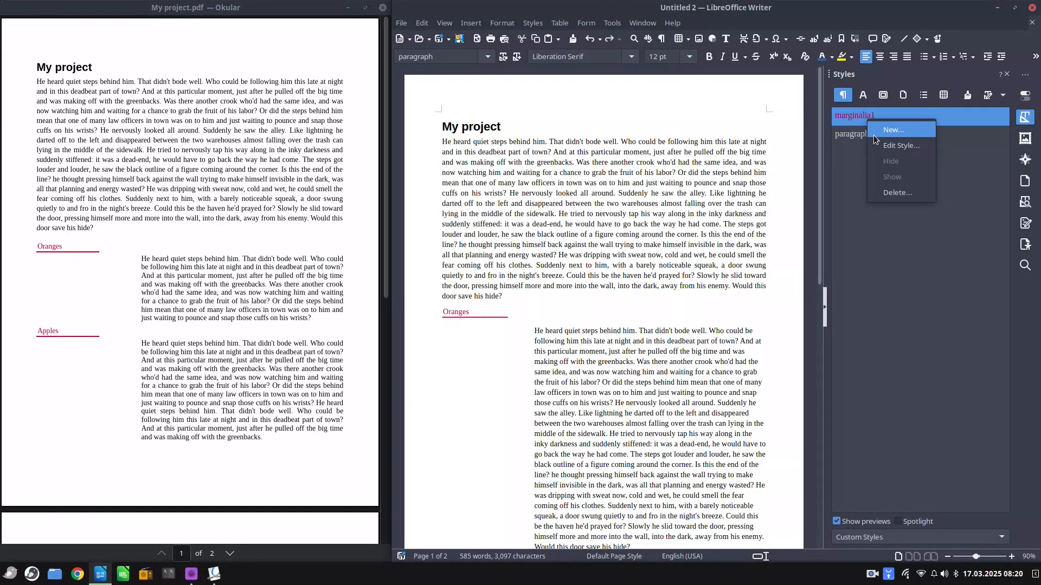
{"action": "left_click", "coordinate": [858, 120]}
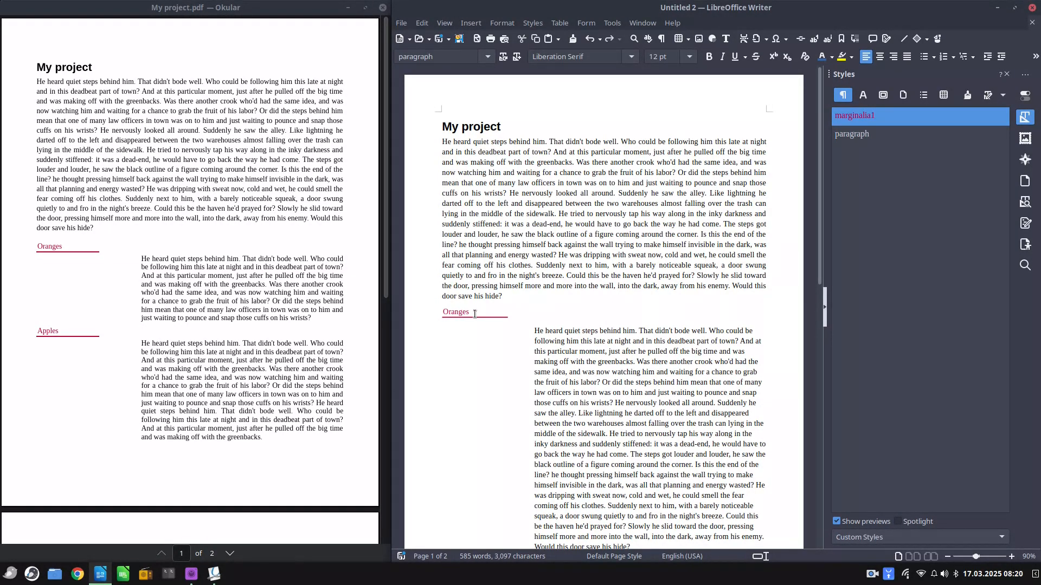
{"action": "right_click", "coordinate": [862, 116]}
{"action": "left_click", "coordinate": [868, 141]}
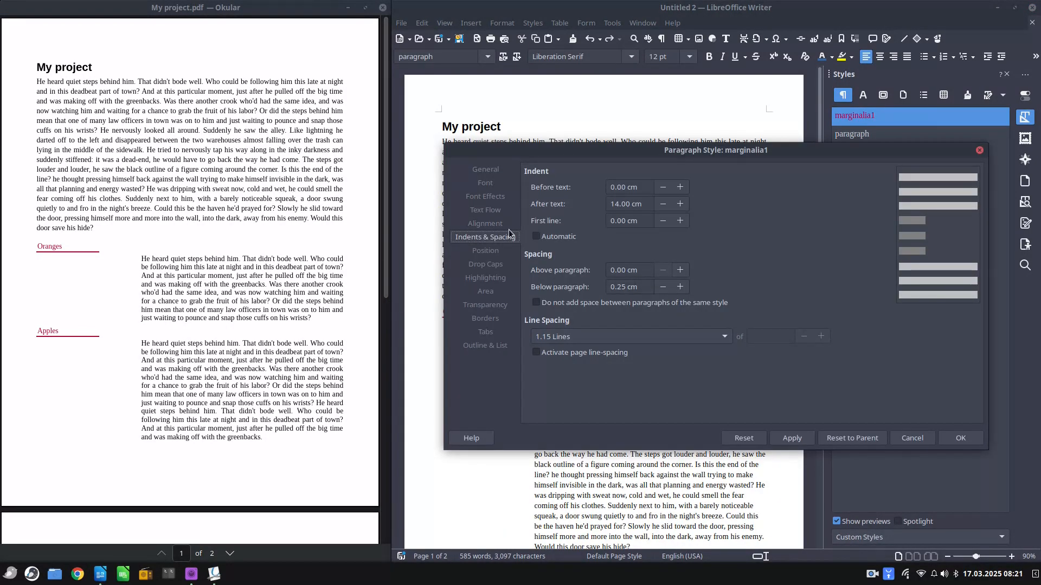
{"action": "left_click", "coordinate": [485, 169]}
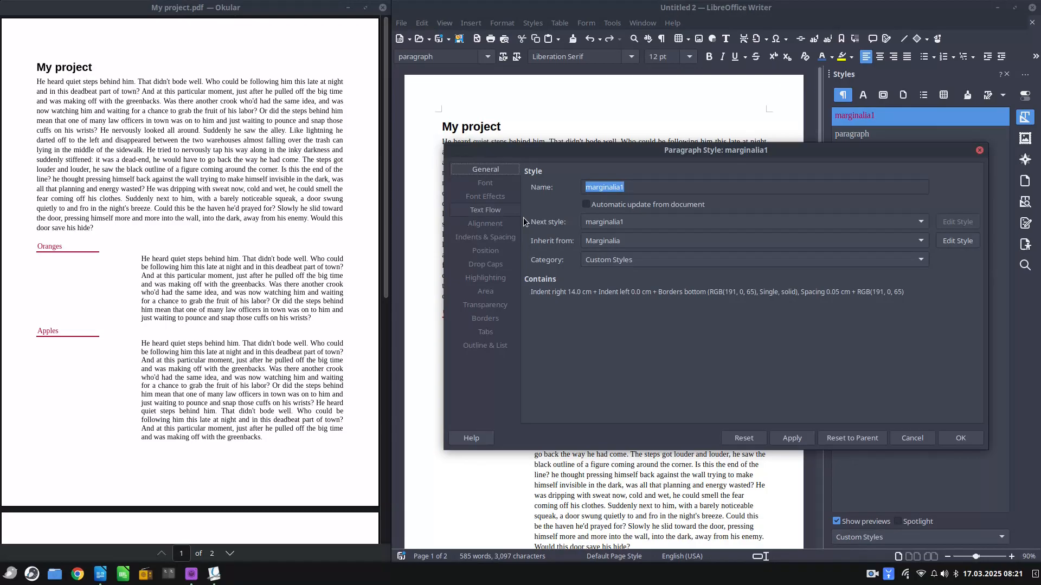
{"action": "left_click", "coordinate": [604, 224]}
{"action": "key", "text": "p"}
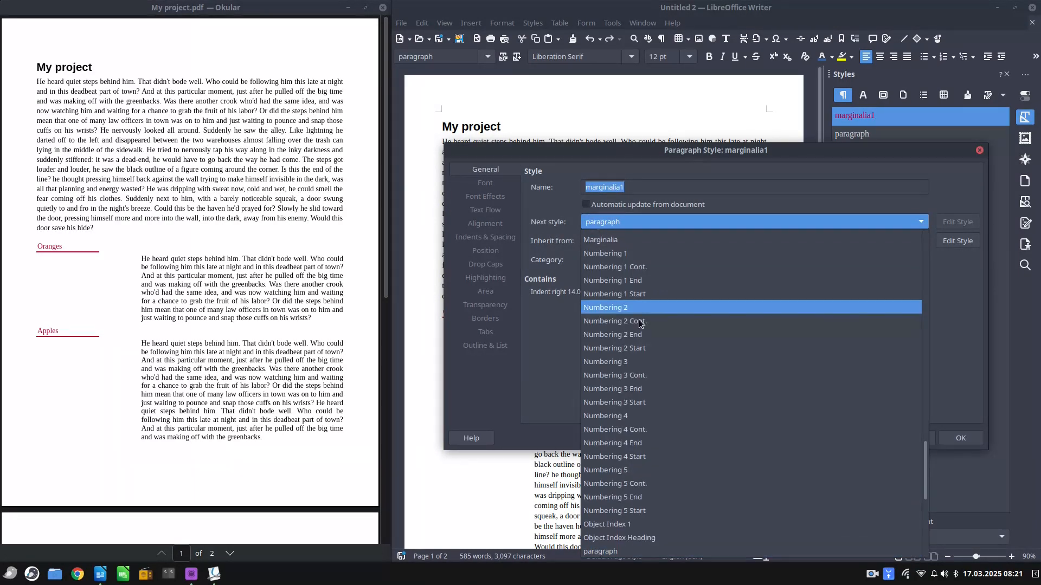
{"action": "left_click", "coordinate": [602, 552]}
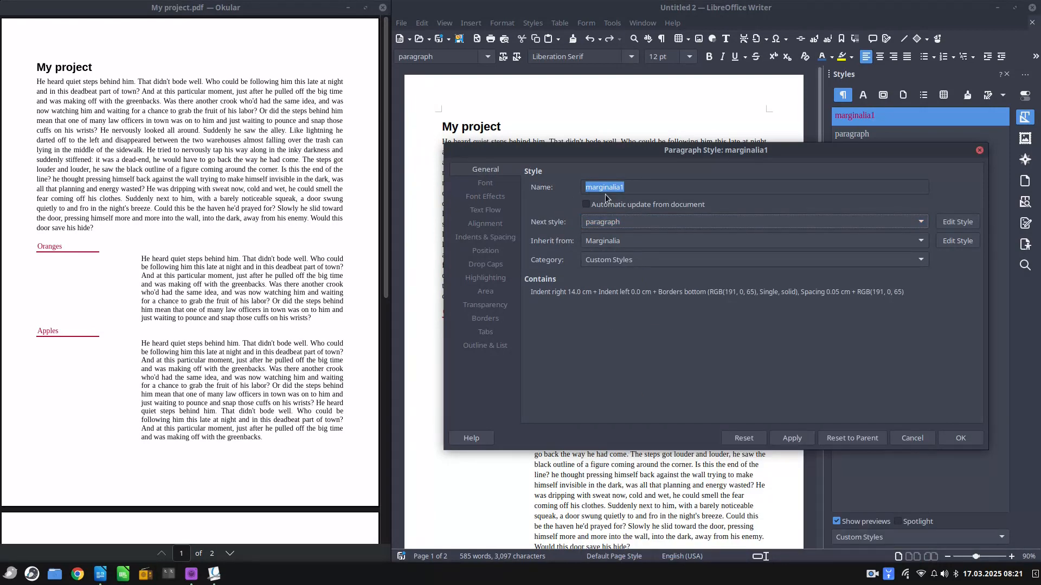
{"action": "left_click", "coordinate": [797, 437]}
{"action": "left_click", "coordinate": [940, 436]}
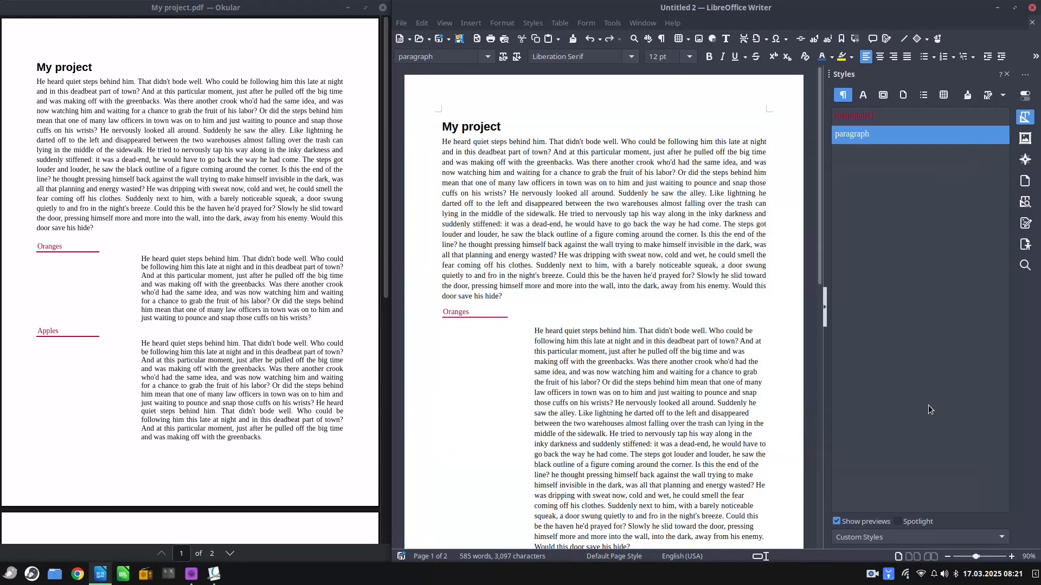
Copy and delete the indented text below Oranges, and insert fresh dummy text in its place with AutoText.
{"action": "scroll", "coordinate": [679, 360], "scroll_direction": "down", "scroll_amount": 2}
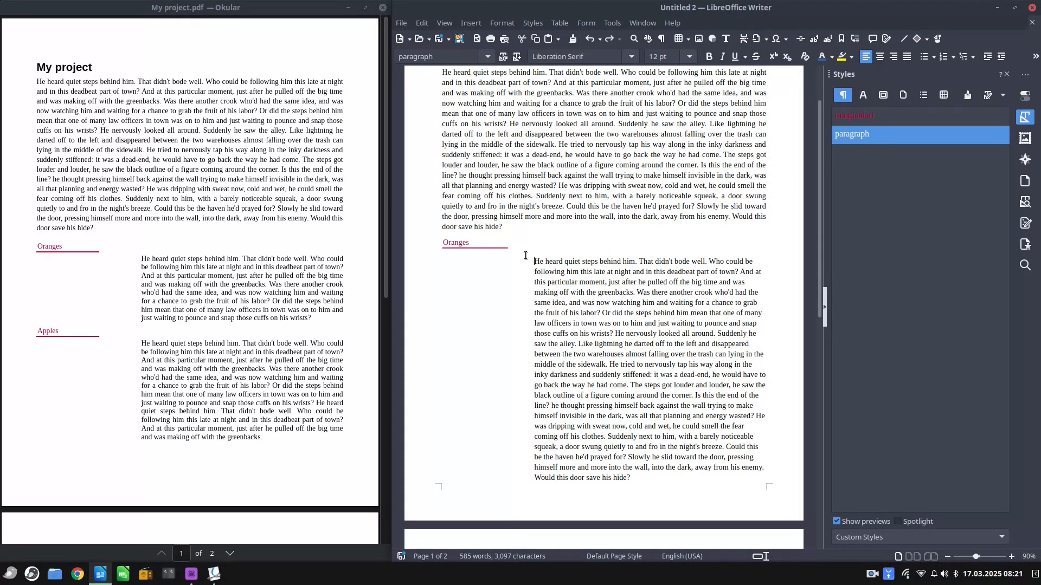
{"action": "left_click_drag", "start_coordinate": [525, 255], "coordinate": [669, 478]}
{"action": "key", "text": "ctrl+c"}
{"action": "key", "text": "BackSpace"}
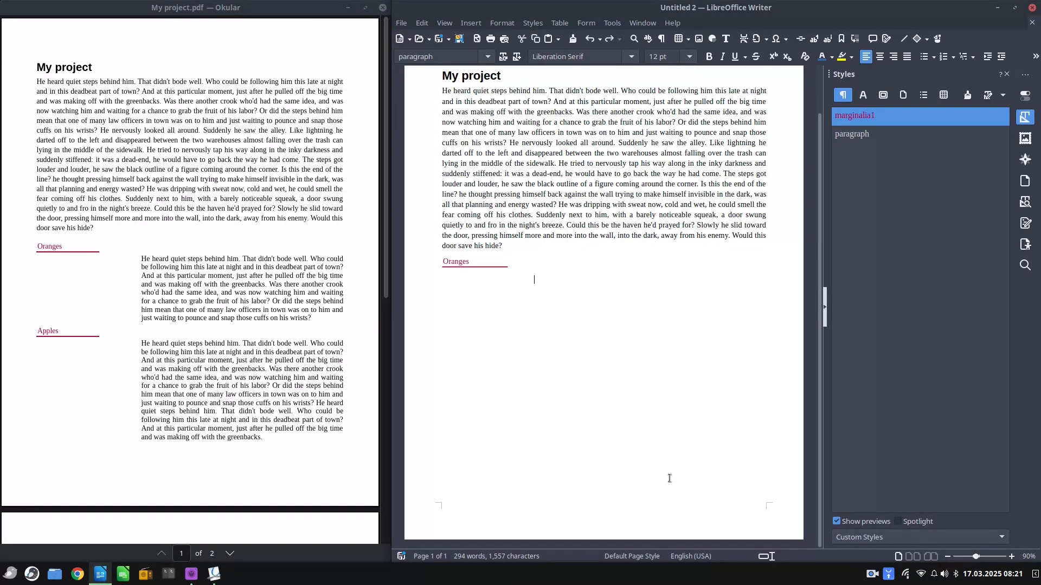
{"action": "key", "text": "F3"}
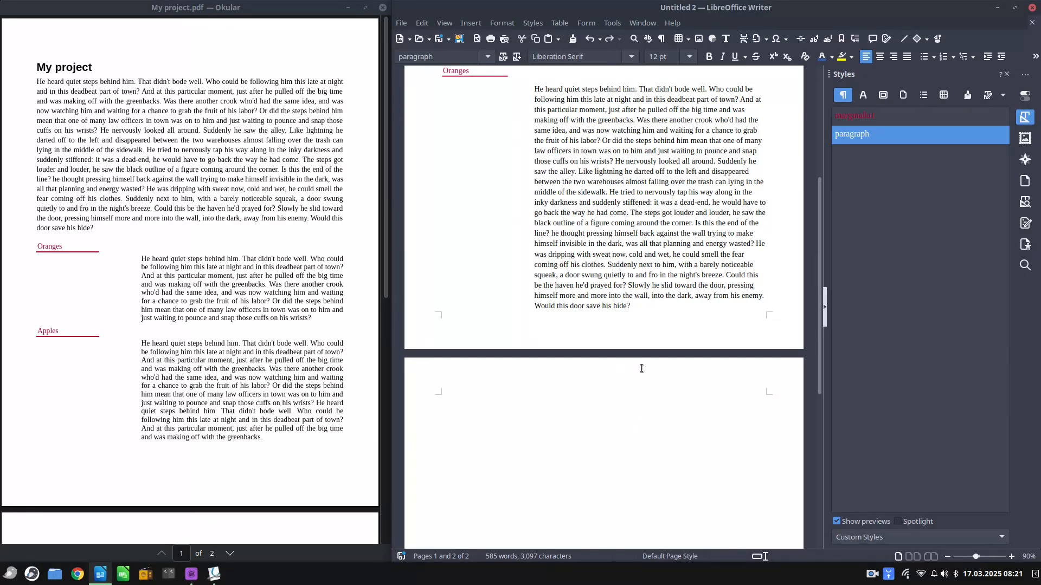
Shorten the paragraph below Oranges by deleting everything from "Was there another crook" to its end.
{"action": "scroll", "coordinate": [642, 368], "scroll_direction": "up", "scroll_amount": 4}
{"action": "left_click_drag", "start_coordinate": [645, 428], "coordinate": [636, 242]}
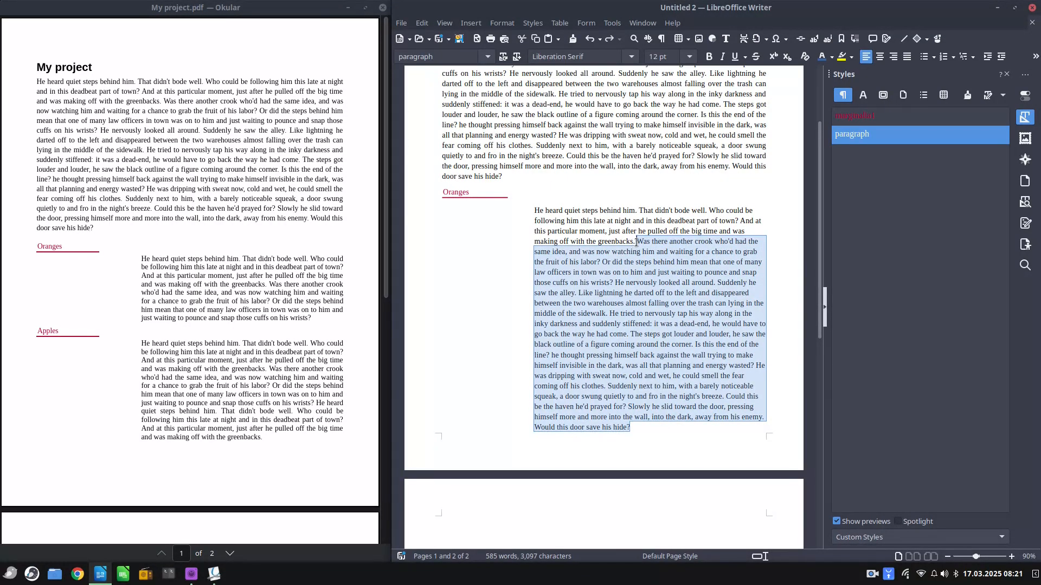
{"action": "key", "text": "Delete"}
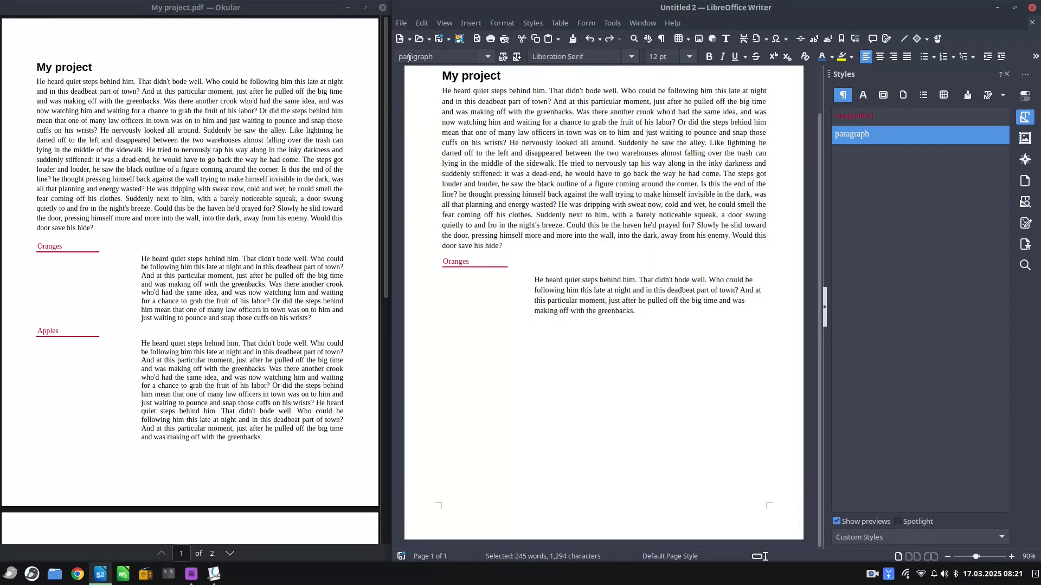
Add an Apples line in the marginalia1 style and insert AutoText dummy text in the paragraph below it.
{"action": "scroll", "coordinate": [568, 222], "scroll_direction": "up", "scroll_amount": 2}
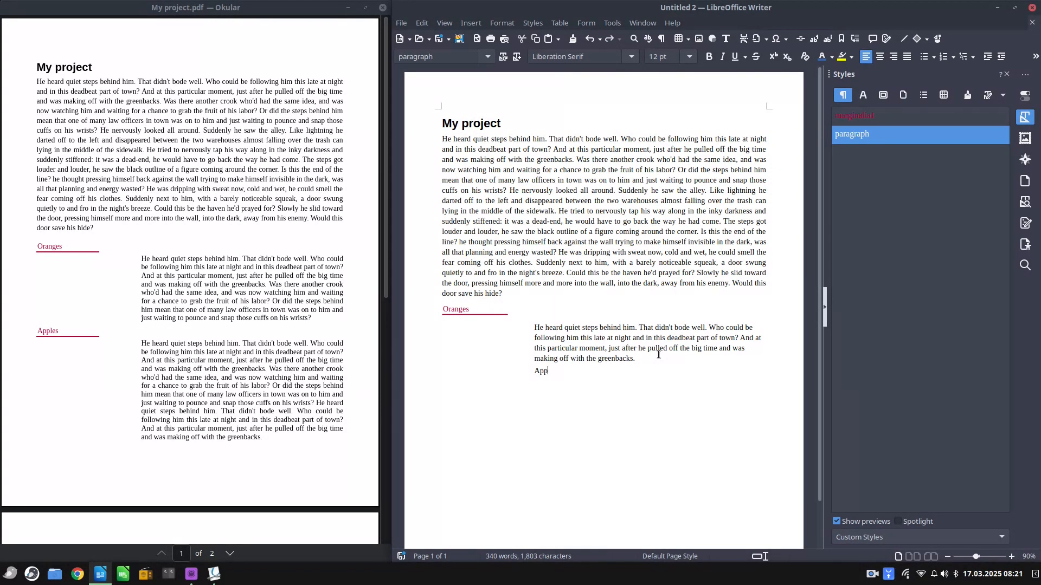
{"action": "double_click", "coordinate": [870, 115]}
{"action": "key", "text": "F3"}
{"action": "scroll", "coordinate": [543, 374], "scroll_direction": "up", "scroll_amount": 3}
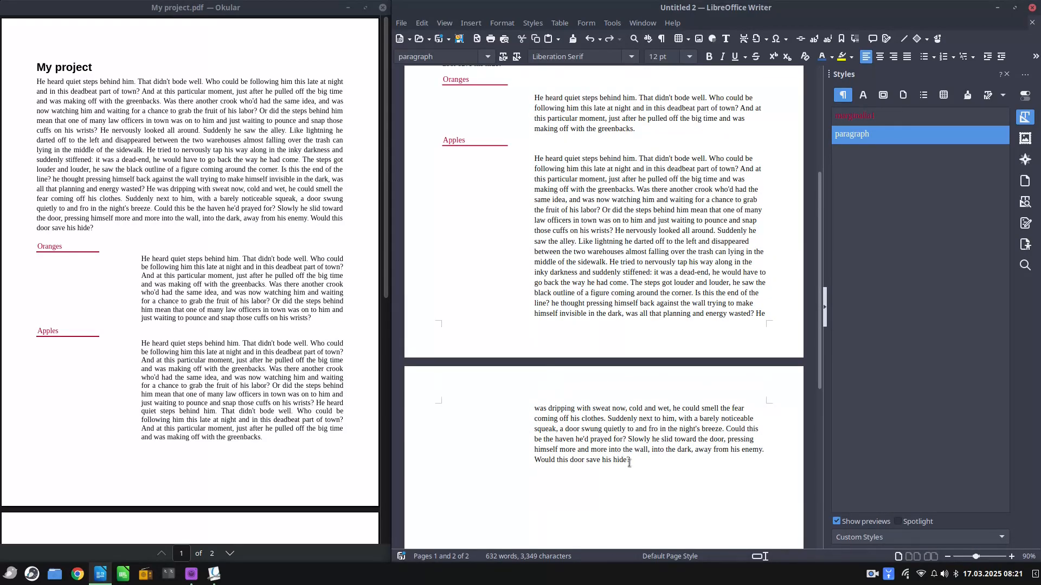
Shorten the paragraph below Apples by deleting everything from "Is this the end of the line?" to its end.
{"action": "left_click_drag", "start_coordinate": [629, 463], "coordinate": [698, 344]}
{"action": "left_click_drag", "start_coordinate": [748, 317], "coordinate": [695, 295]}
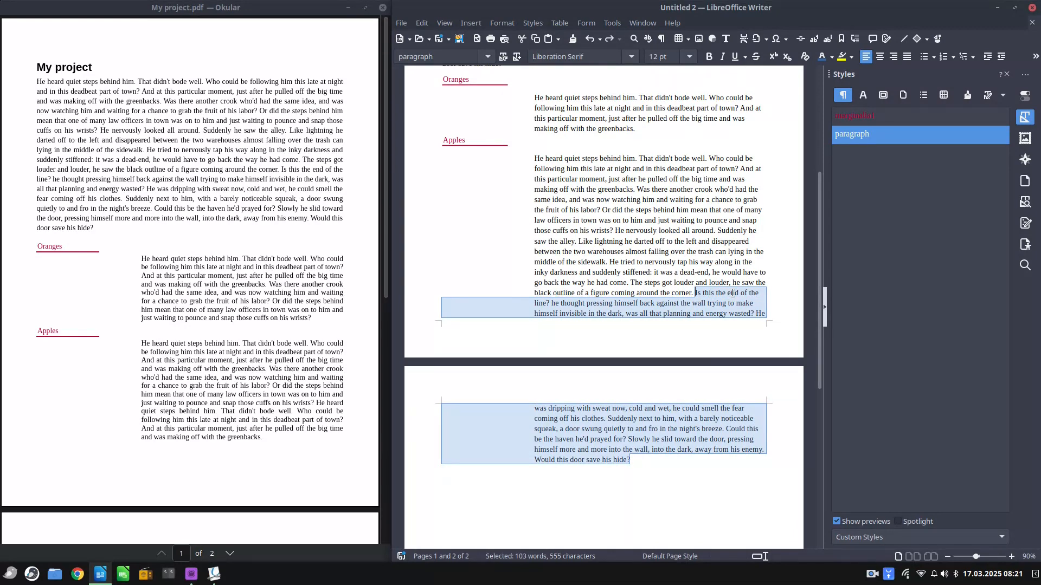
{"action": "key", "text": "Delete"}
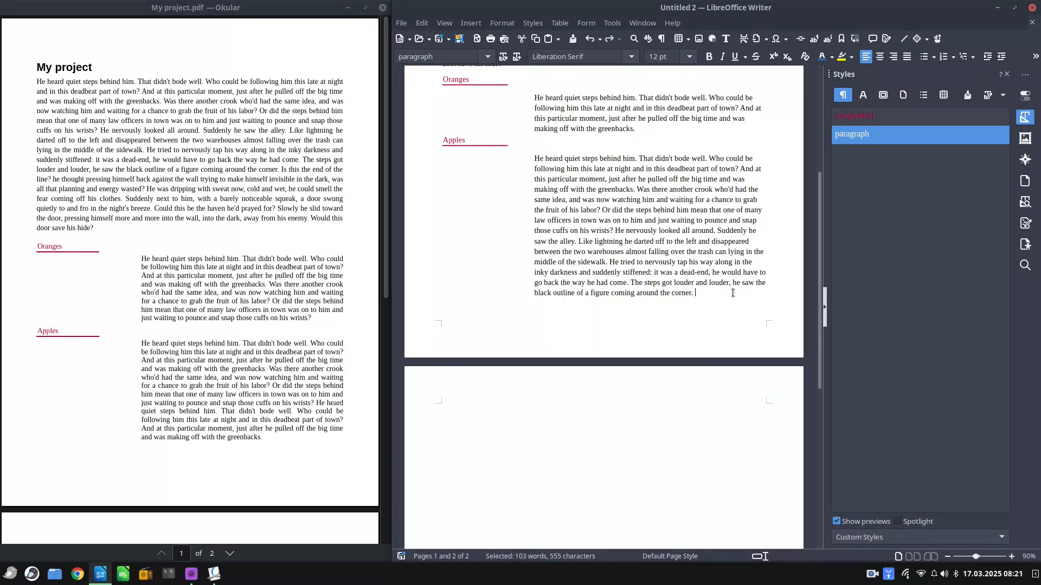
Add a Pears line in the marginalia1 style and insert the dt dummy text in the paragraph below it.
{"action": "type", "text": "Pears"}
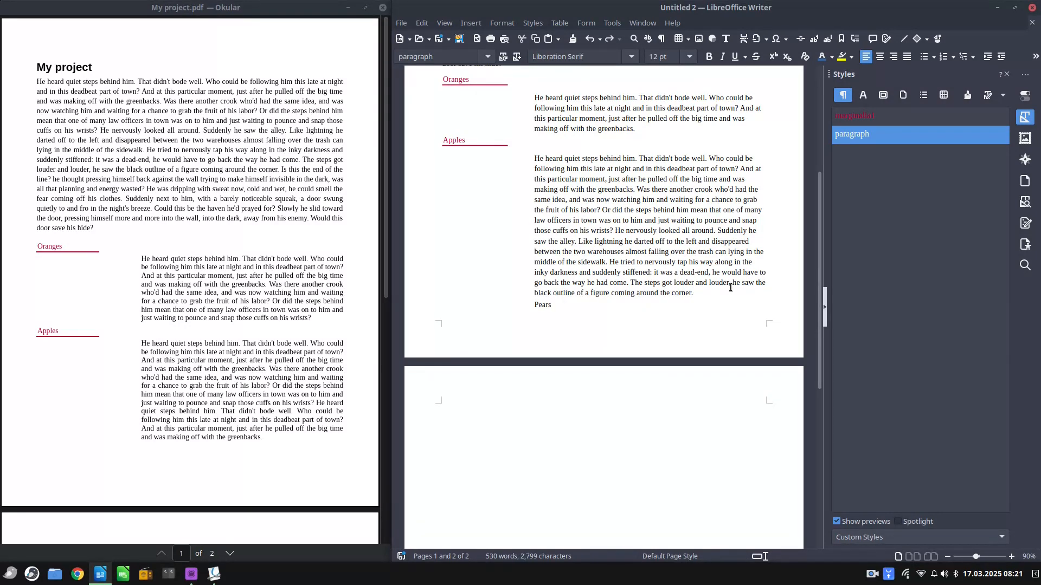
{"action": "double_click", "coordinate": [856, 116]}
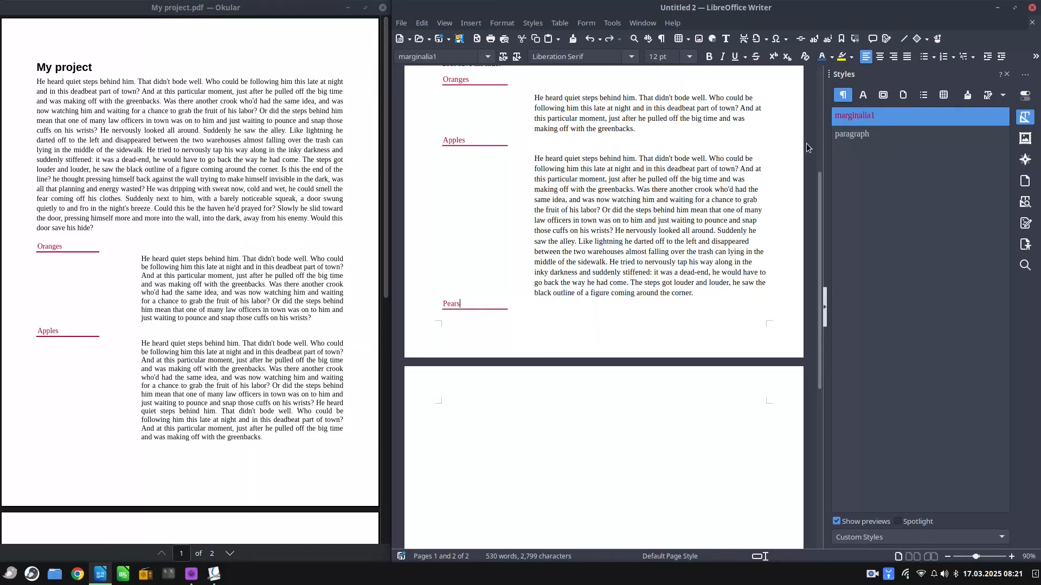
{"action": "key", "text": "ctrl+v"}
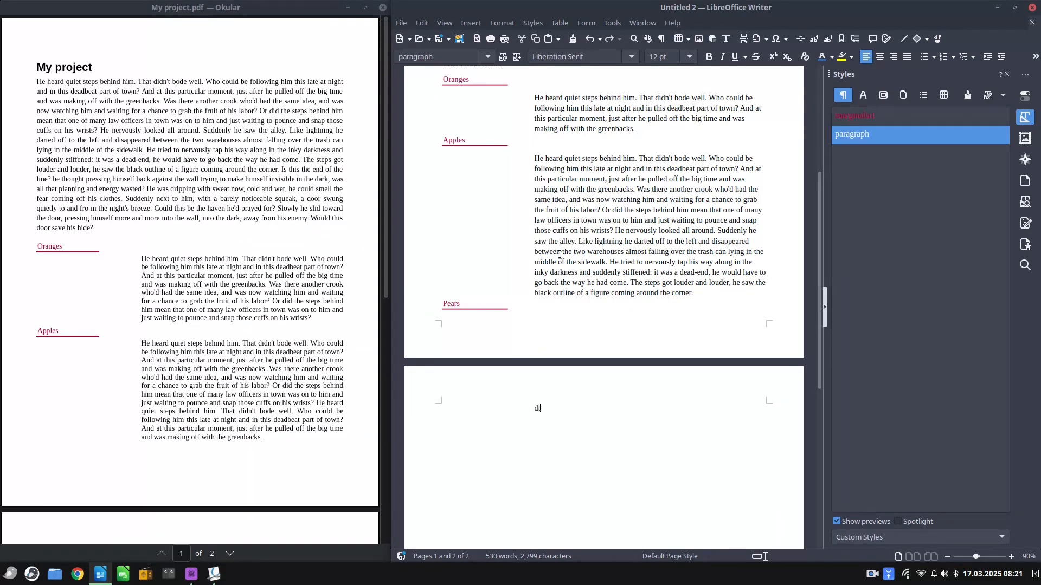
{"action": "scroll", "coordinate": [552, 250], "scroll_direction": "up", "scroll_amount": 5}
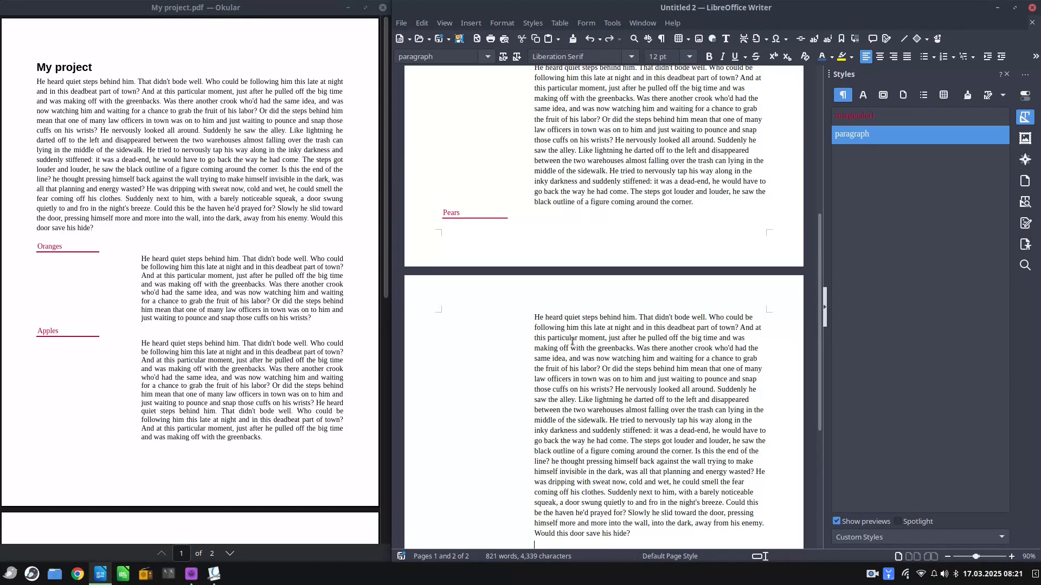
Turn on Keep with next paragraph for the marginalia1 style and apply the change.
{"action": "scroll", "coordinate": [624, 340], "scroll_direction": "up", "scroll_amount": 2}
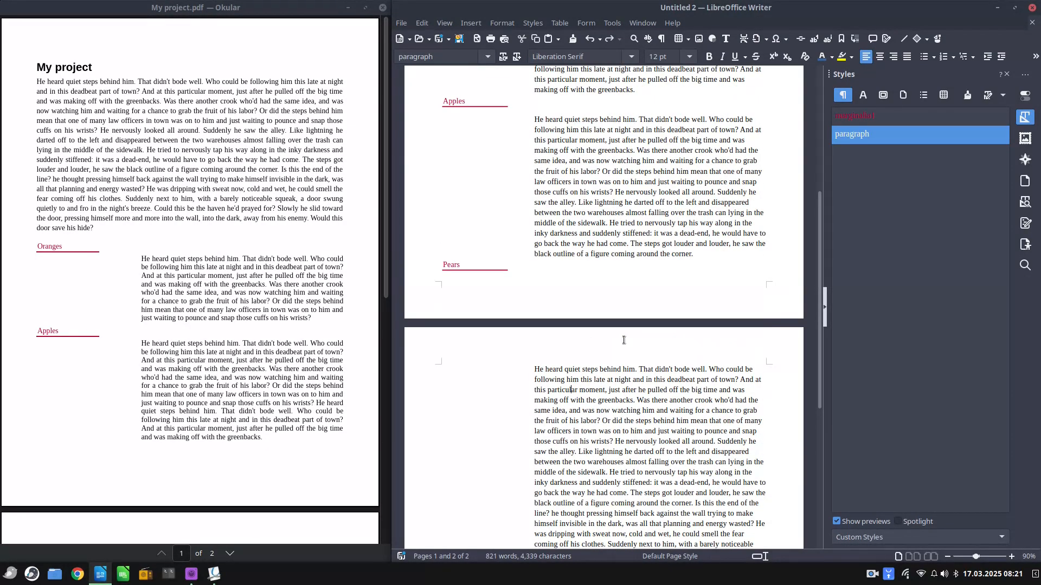
{"action": "left_click", "coordinate": [856, 116]}
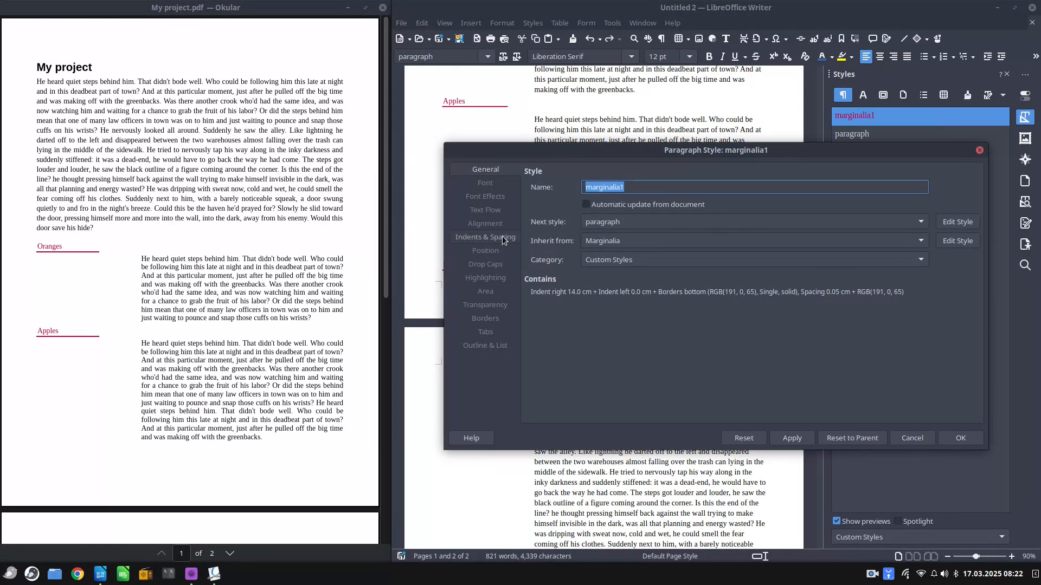
{"action": "left_click", "coordinate": [478, 212]}
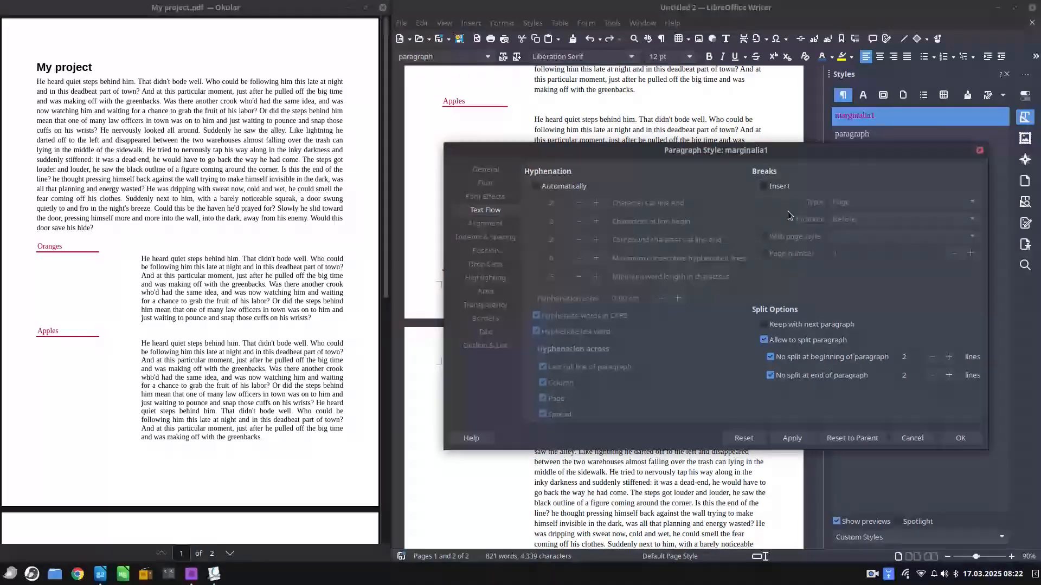
{"action": "left_click", "coordinate": [792, 324]}
{"action": "left_click", "coordinate": [794, 438]}
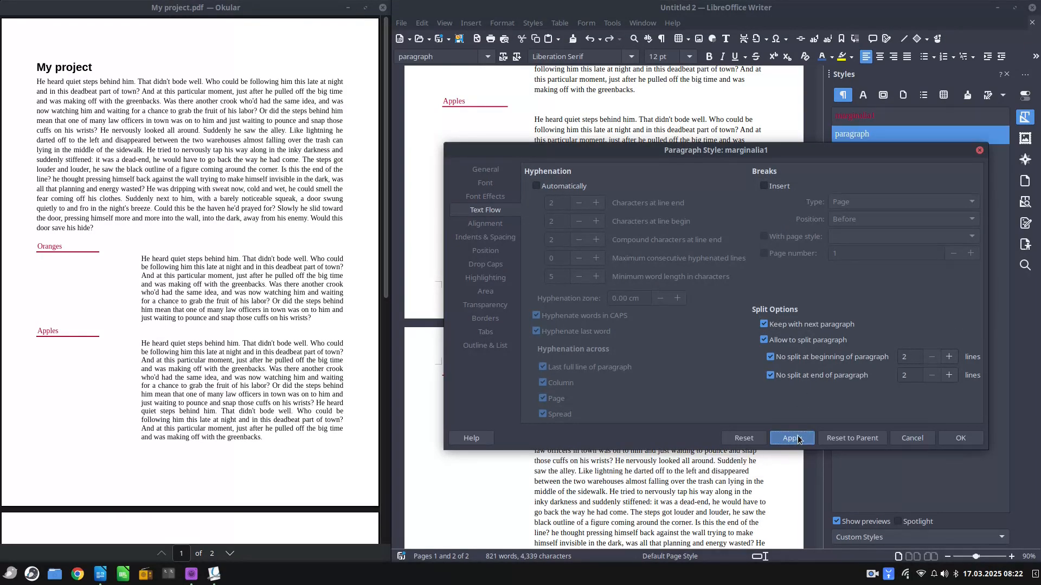
Confirm the marginalia1 style settings and check how the Apples and Pears sections fall across the two pages.
{"action": "left_click", "coordinate": [945, 437]}
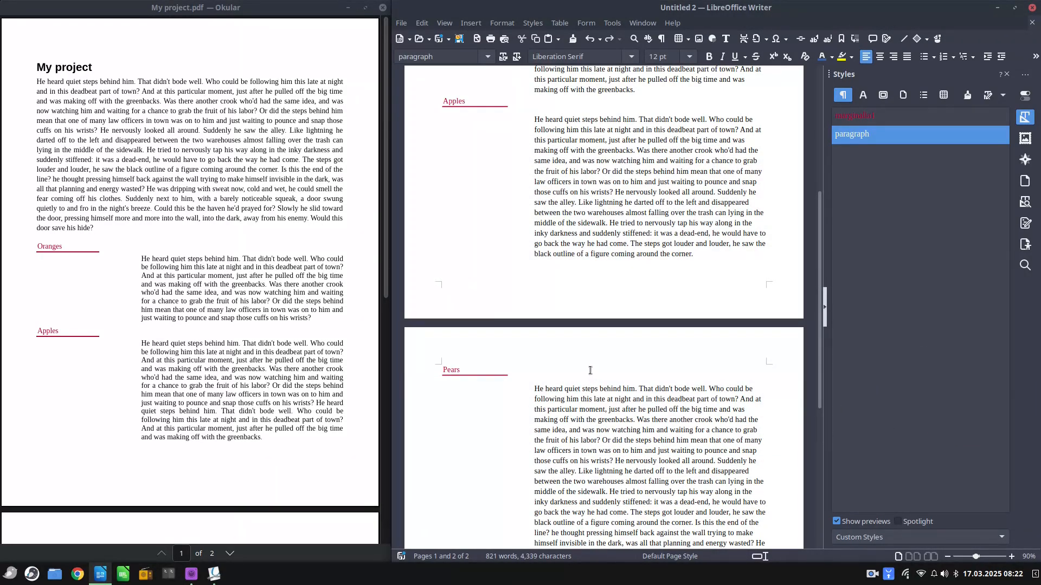
{"action": "scroll", "coordinate": [603, 261], "scroll_direction": "down", "scroll_amount": 2}
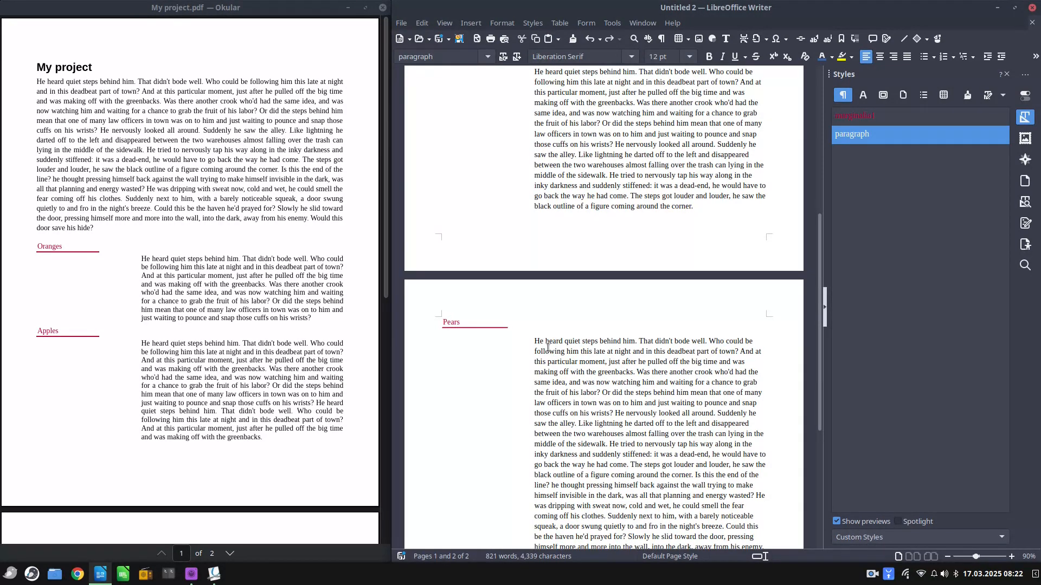
{"action": "scroll", "coordinate": [639, 373], "scroll_direction": "up", "scroll_amount": 8}
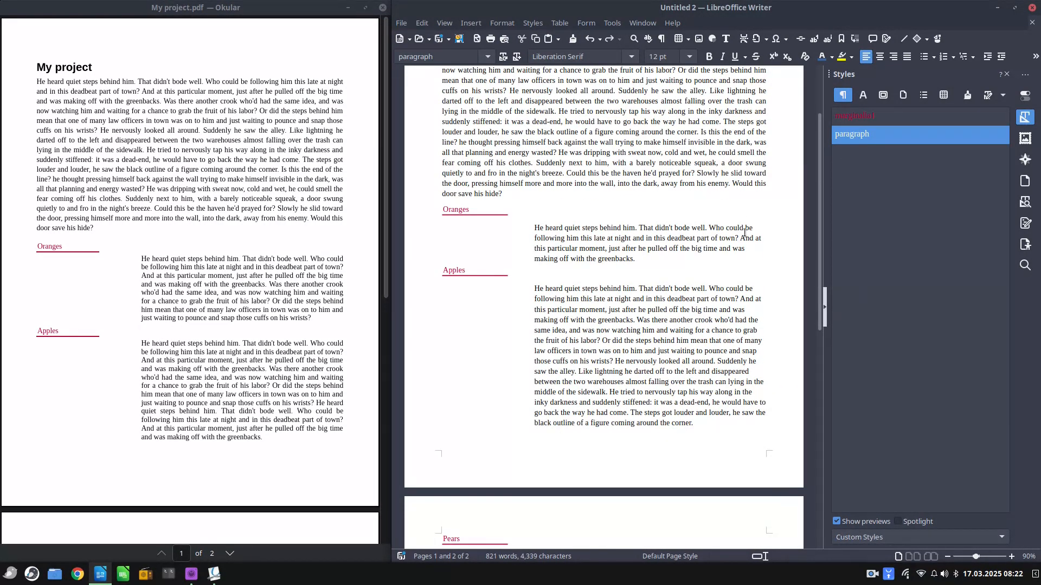
Set the paragraph style's alignment to Justified and compare the page with the My project PDF.
{"action": "right_click", "coordinate": [859, 138]}
{"action": "left_click", "coordinate": [887, 169]}
{"action": "left_click", "coordinate": [499, 224]}
{"action": "left_click", "coordinate": [561, 228]}
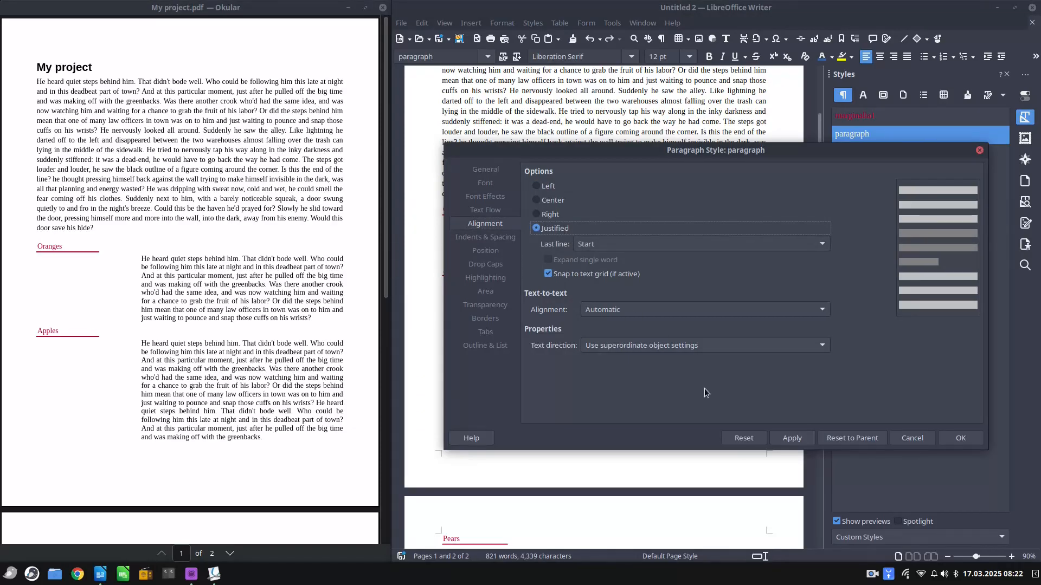
{"action": "left_click", "coordinate": [789, 437]}
{"action": "left_click", "coordinate": [960, 438]}
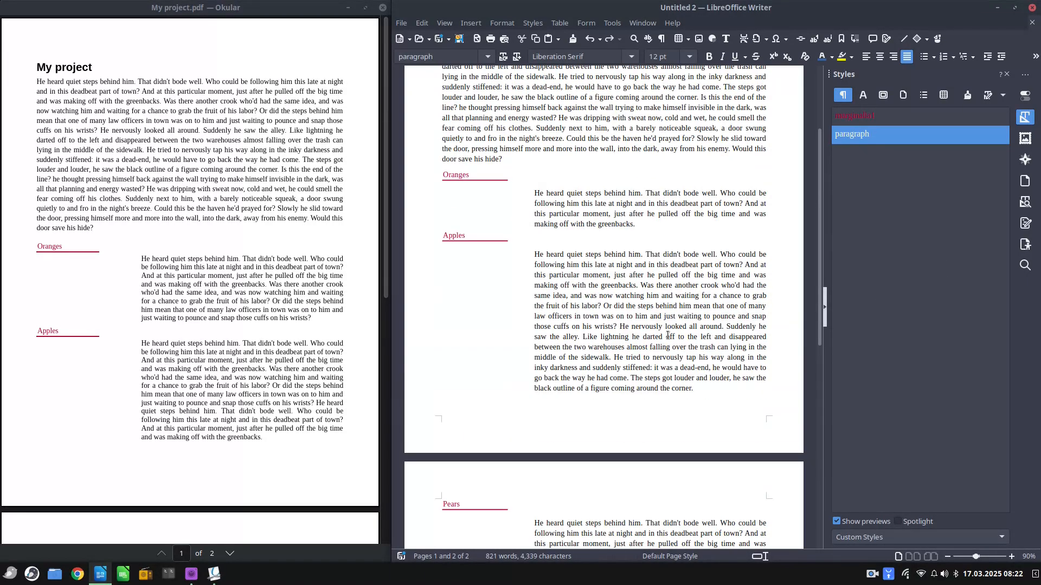
{"action": "scroll", "coordinate": [666, 335], "scroll_direction": "down", "scroll_amount": 1}
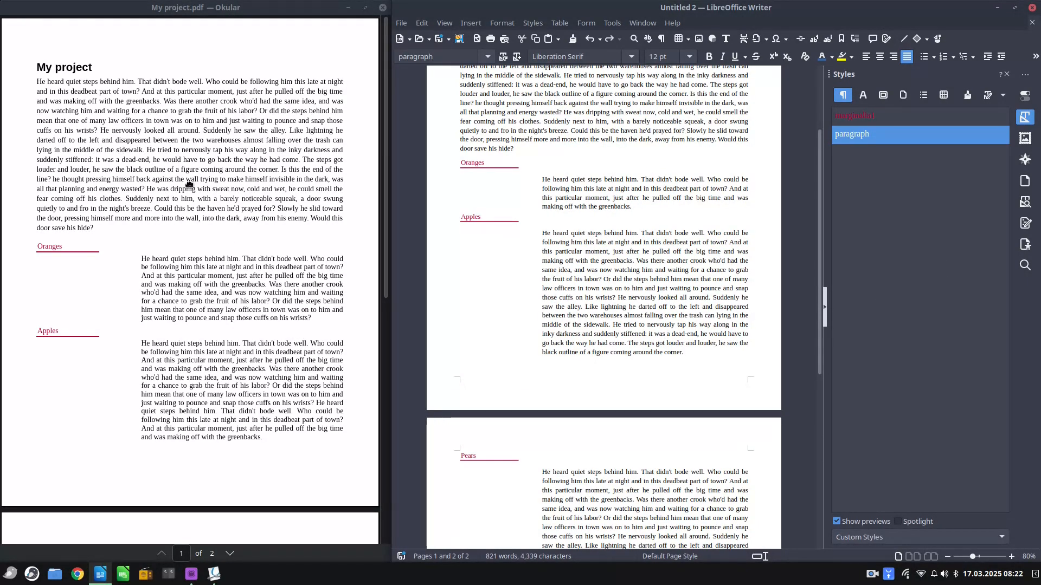
{"action": "scroll", "coordinate": [499, 269], "scroll_direction": "up", "scroll_amount": 5}
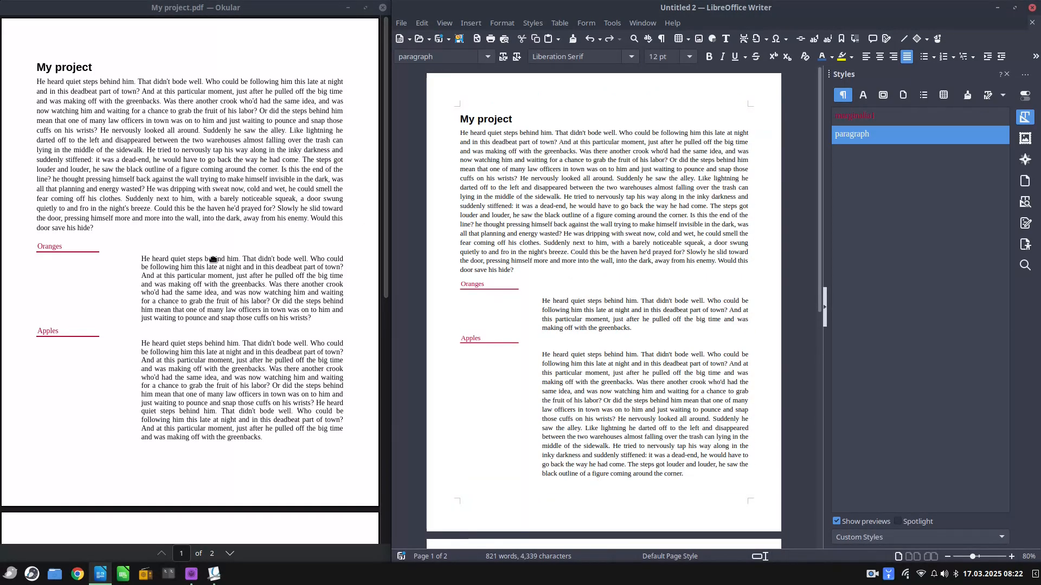
Set the paragraph style's indent before text to 2 cm.
{"action": "left_click", "coordinate": [572, 276]}
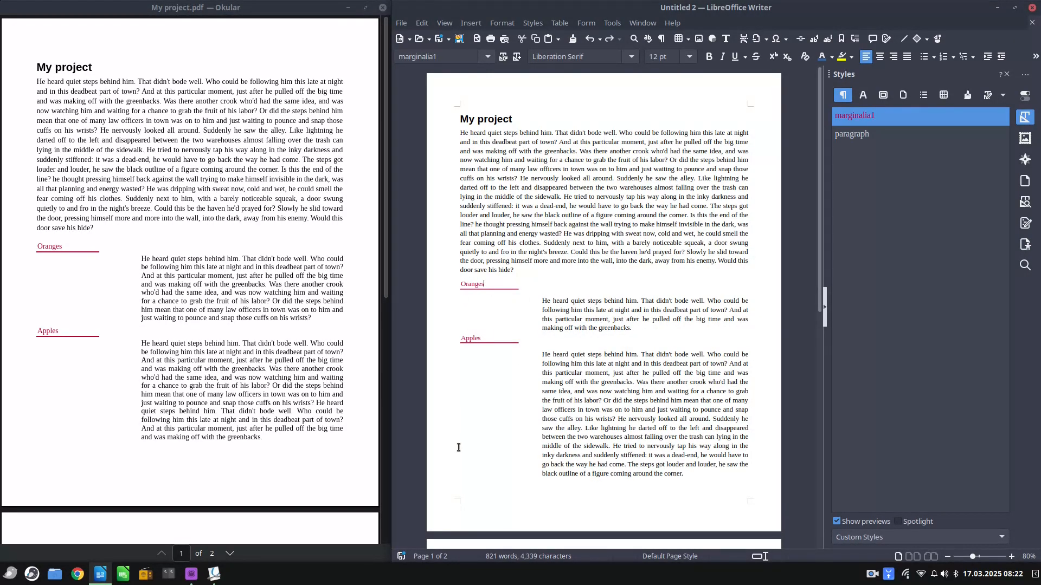
{"action": "left_click", "coordinate": [851, 136]}
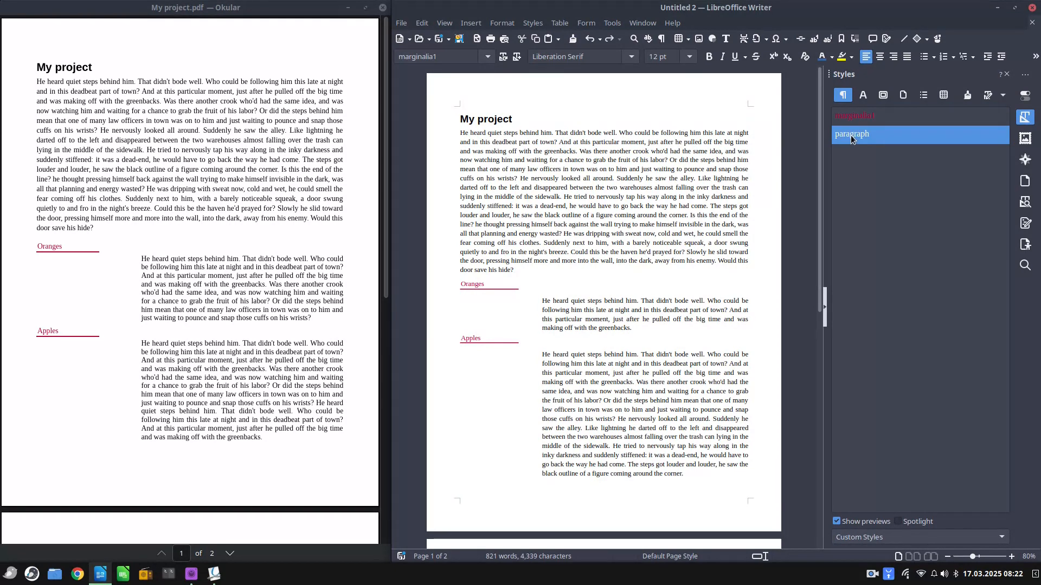
{"action": "right_click", "coordinate": [851, 135]}
{"action": "left_click", "coordinate": [858, 158]}
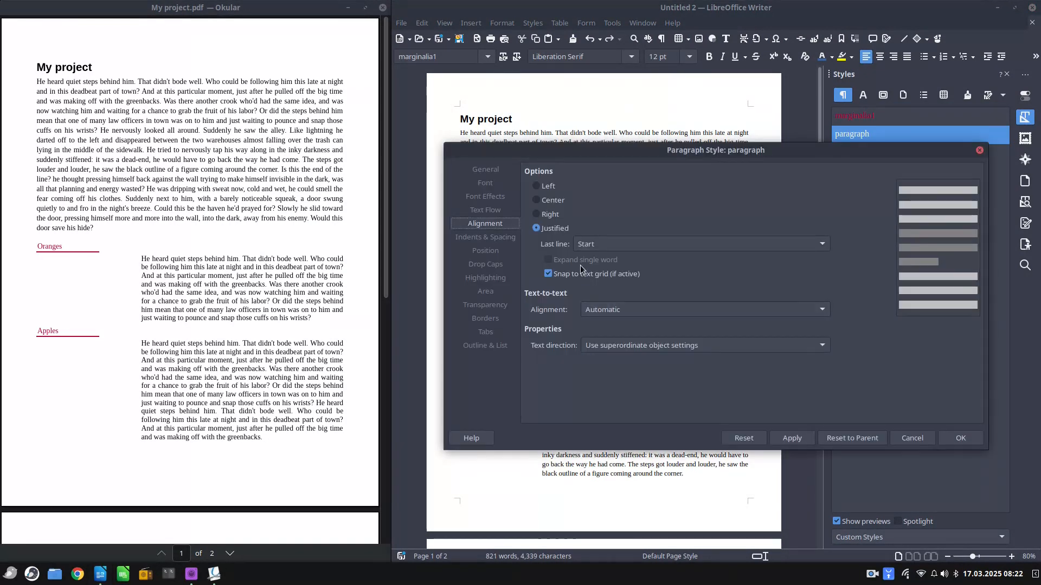
{"action": "left_click", "coordinate": [498, 210]}
{"action": "left_click", "coordinate": [487, 237]}
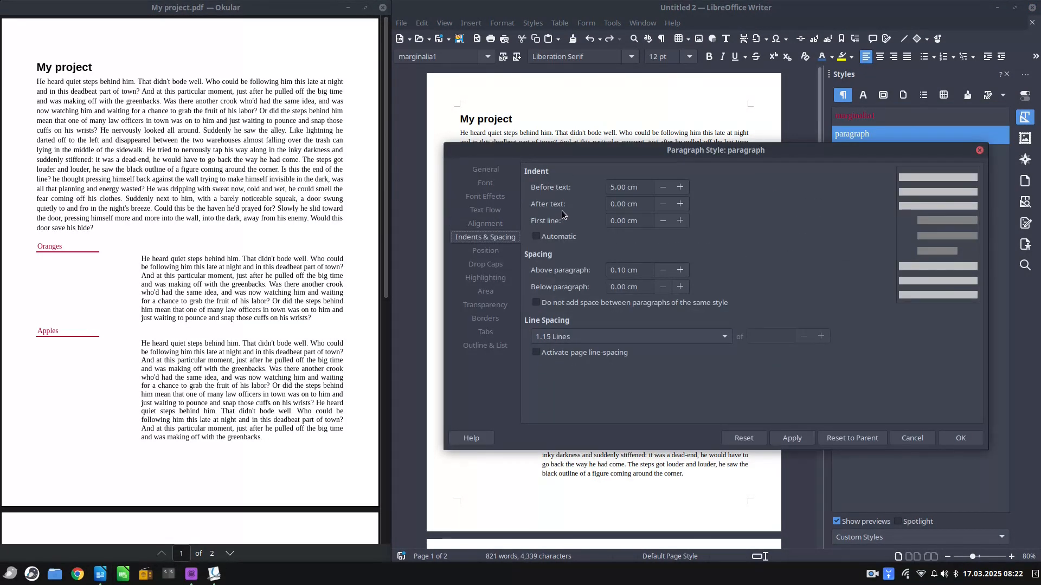
{"action": "key", "text": "Tab"}
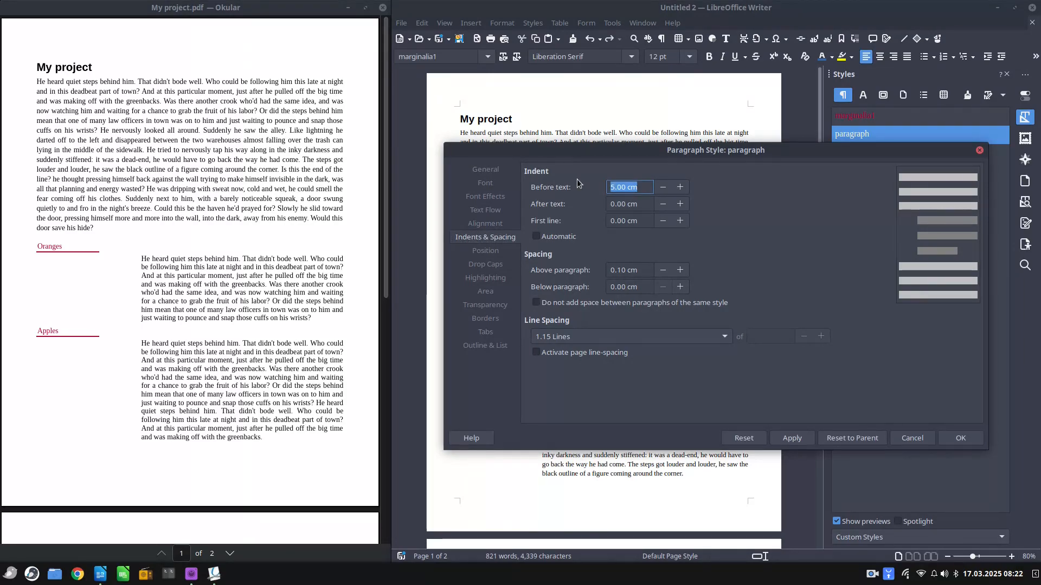
{"action": "type", "text": "2"}
{"action": "left_click", "coordinate": [791, 438]}
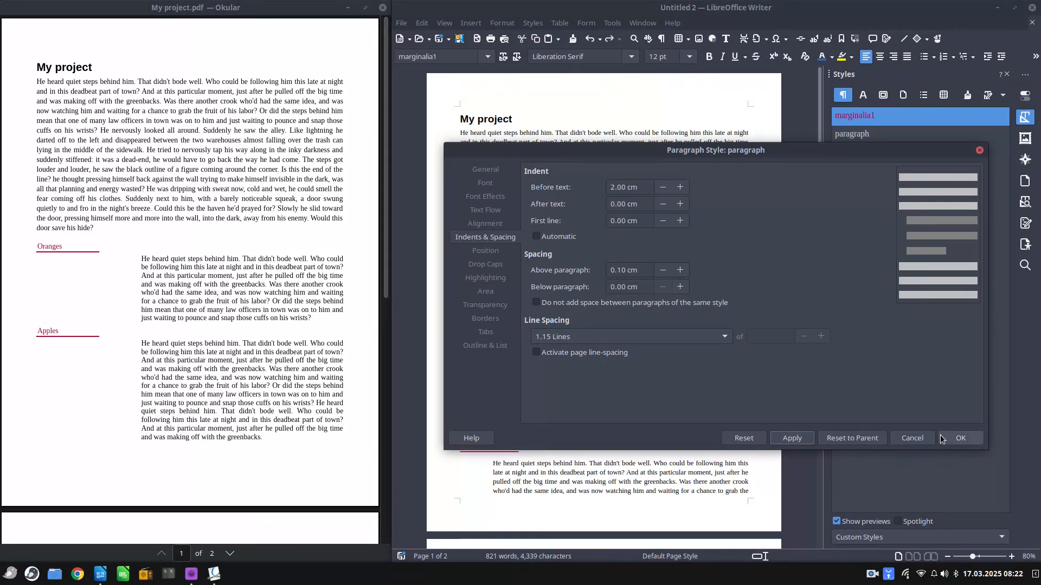
{"action": "left_click", "coordinate": [942, 436]}
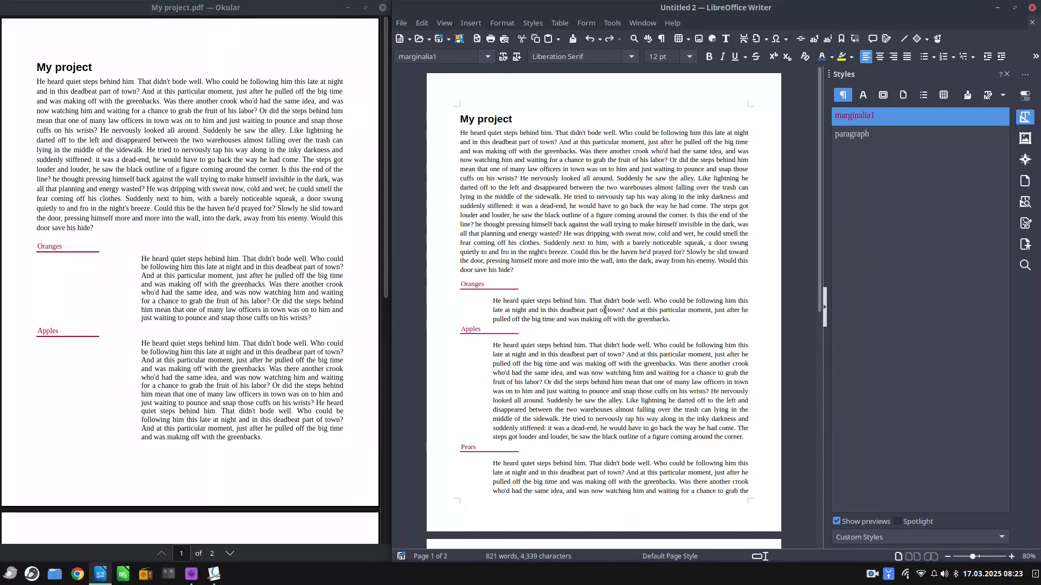
Set the paragraph style's indent before text to 6 cm.
{"action": "right_click", "coordinate": [868, 136]}
{"action": "left_click", "coordinate": [876, 160]}
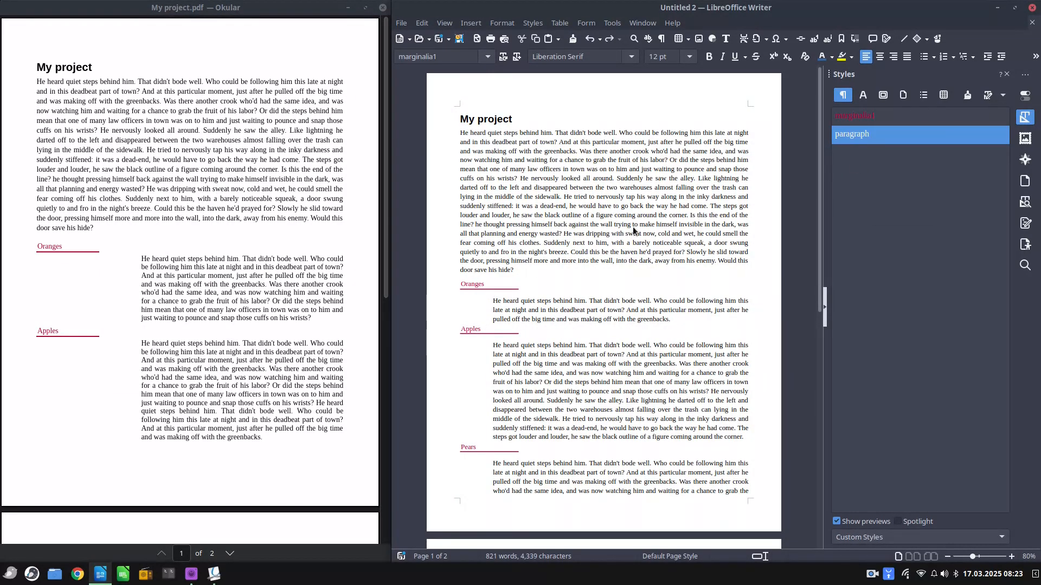
{"action": "key", "text": "Tab"}
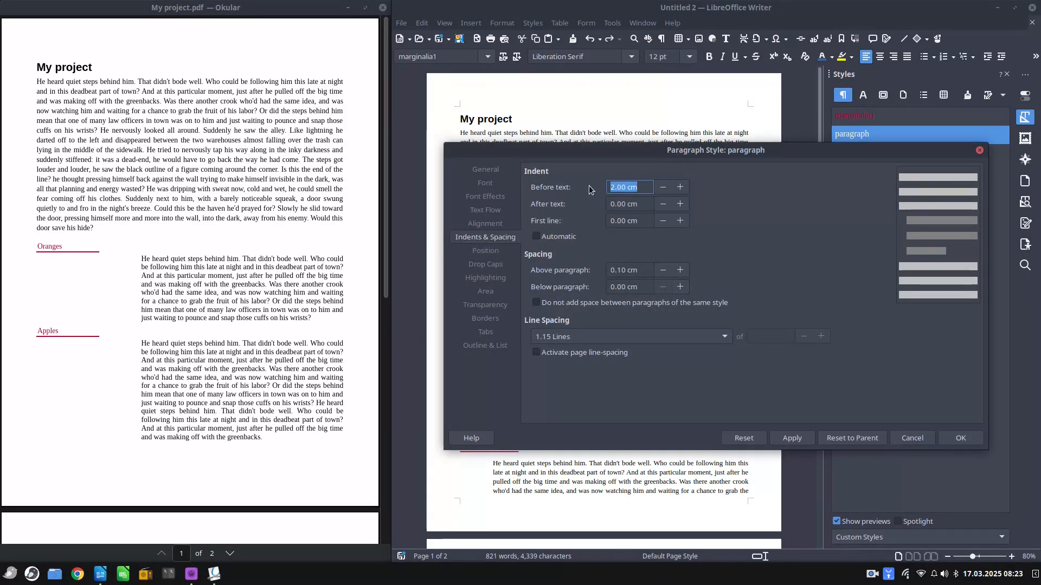
{"action": "type", "text": "6"}
{"action": "left_click", "coordinate": [792, 438]}
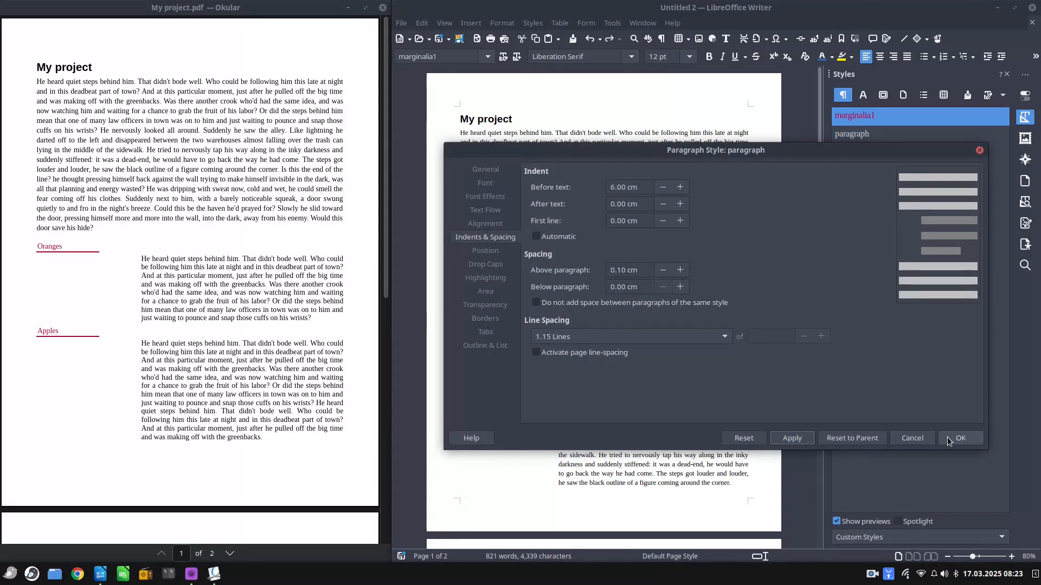
{"action": "left_click", "coordinate": [948, 437]}
{"action": "left_click_drag", "start_coordinate": [516, 319], "coordinate": [534, 341]}
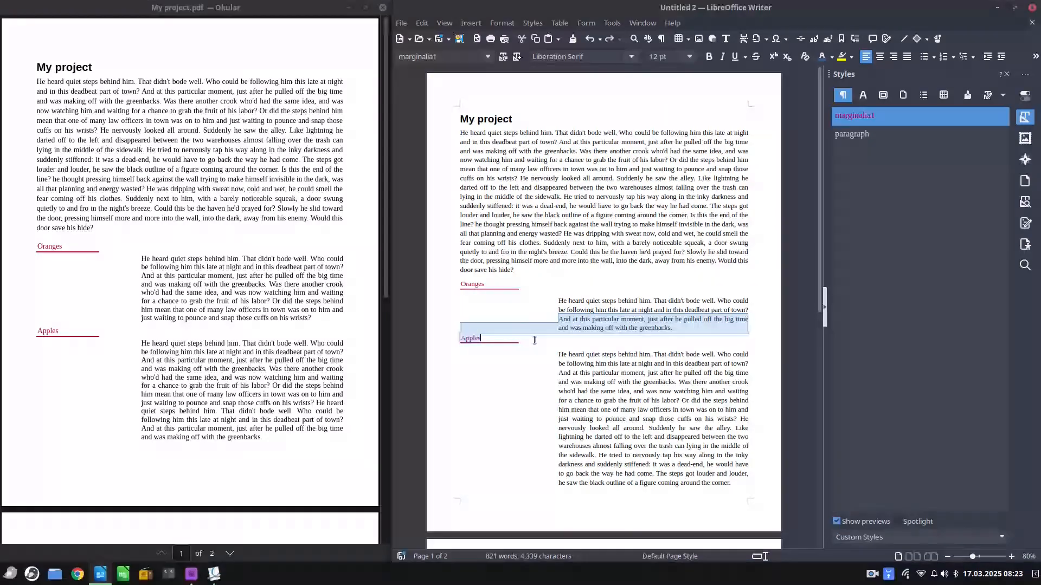
{"action": "left_click", "coordinate": [526, 344]}
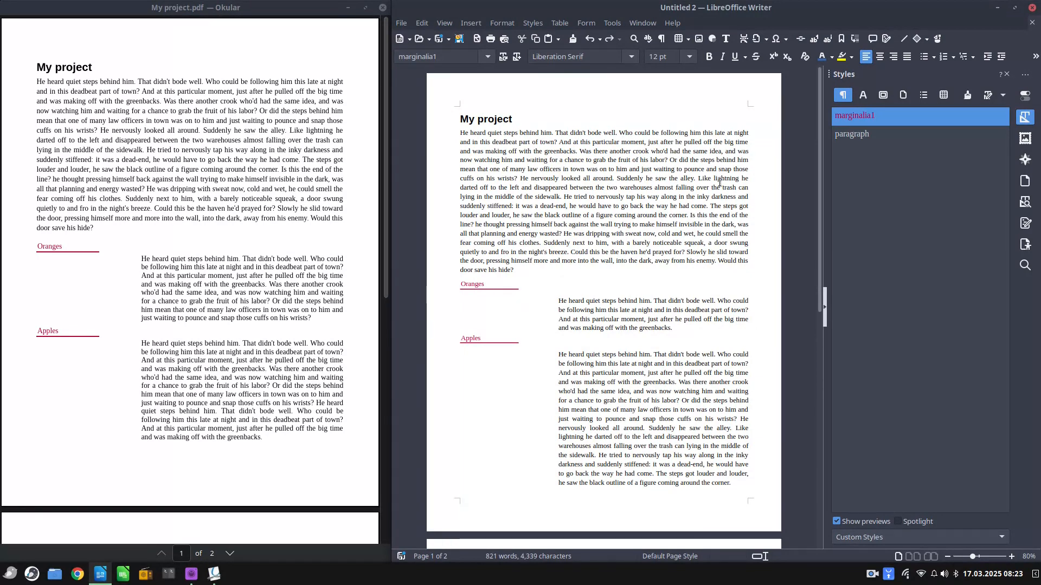
Delete the Oranges and Apples headings together with the indented paragraphs below them.
{"action": "left_click", "coordinate": [667, 233]}
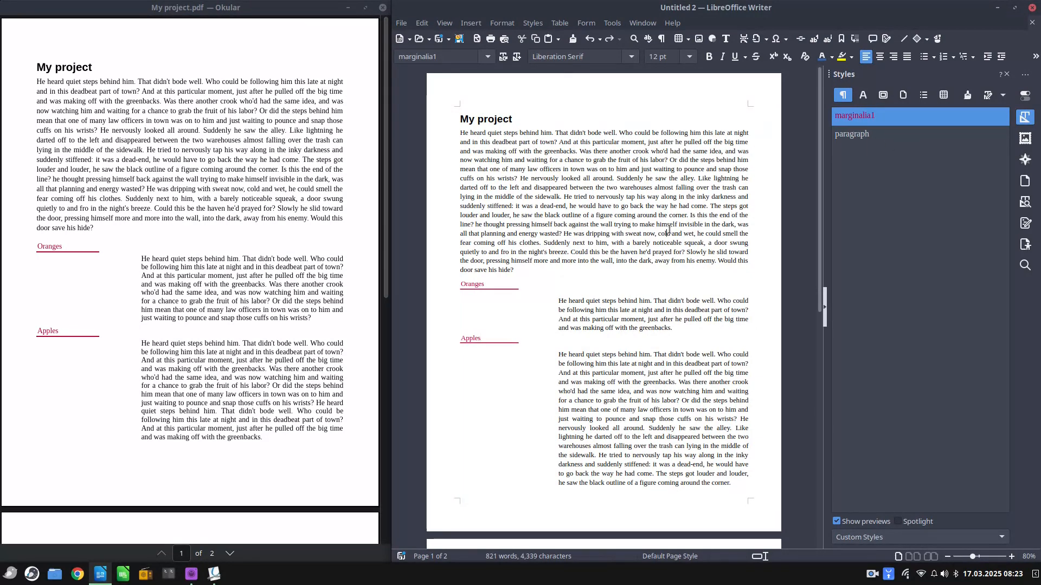
{"action": "left_click_drag", "start_coordinate": [457, 292], "coordinate": [744, 500]}
{"action": "key", "text": "ctrl+v"}
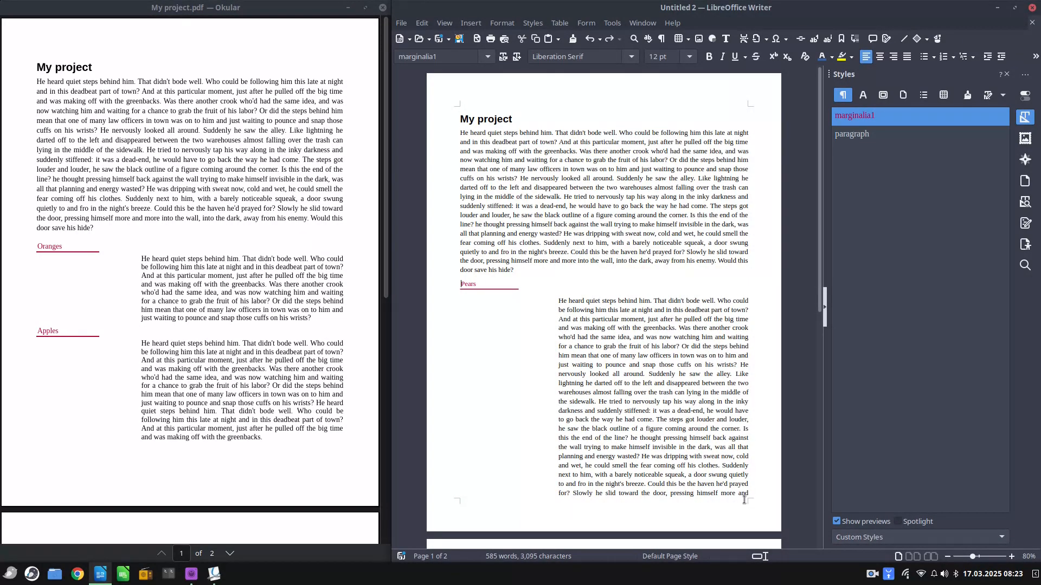
Try a drawn rectangle about 14.1 by 1.0 cm beside the Pears heading, and delete the drawn shapes.
{"action": "left_click", "coordinate": [926, 39]}
{"action": "left_click", "coordinate": [920, 60]}
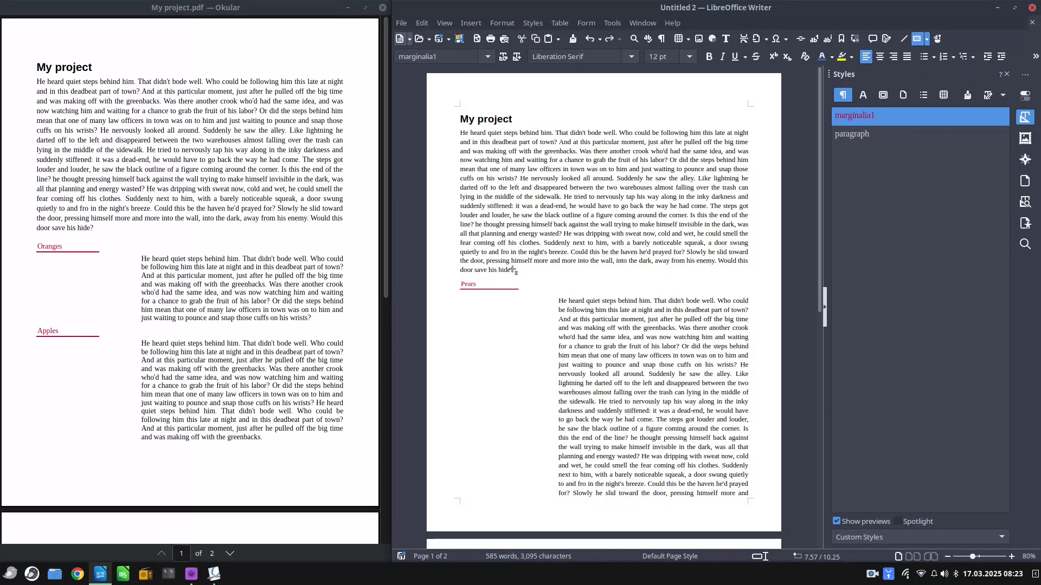
{"action": "mouse_move", "coordinate": [519, 284]}
{"action": "left_mouse_down"}
{"action": "mouse_move", "coordinate": [561, 299]}
{"action": "mouse_move", "coordinate": [749, 295]}
{"action": "left_mouse_up"}
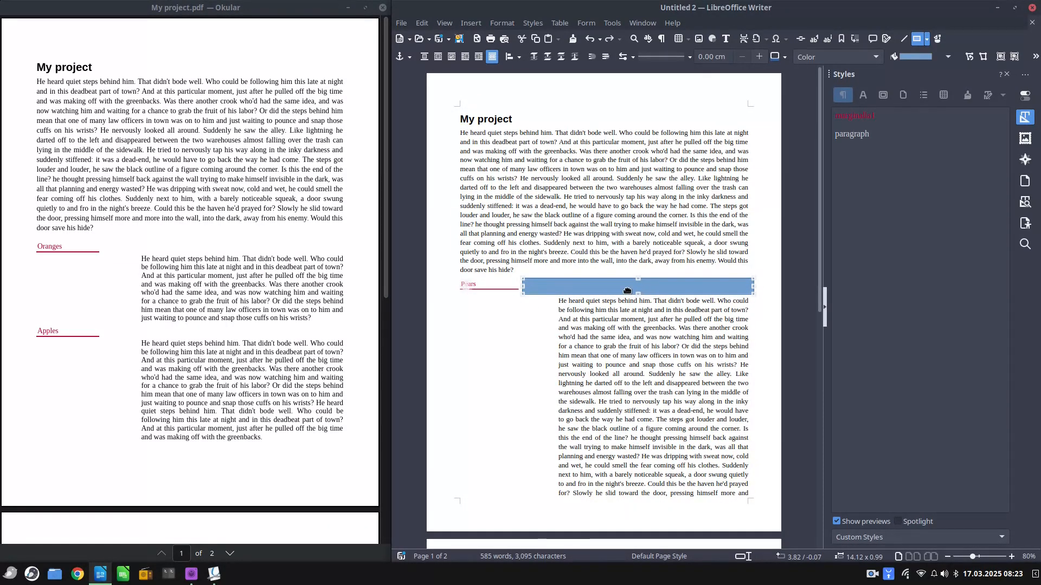
{"action": "key", "text": "Delete"}
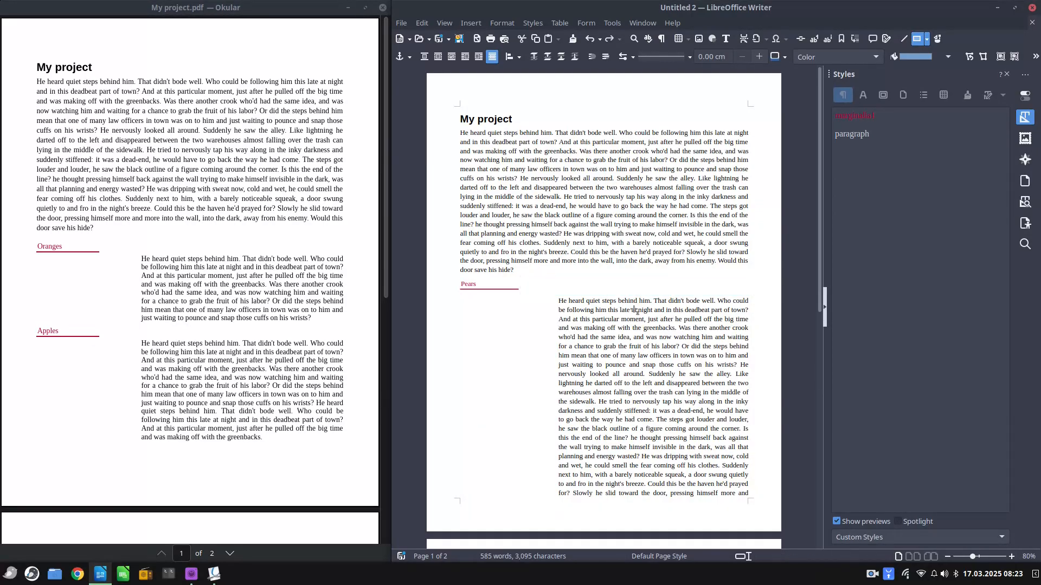
{"action": "left_click", "coordinate": [633, 315]}
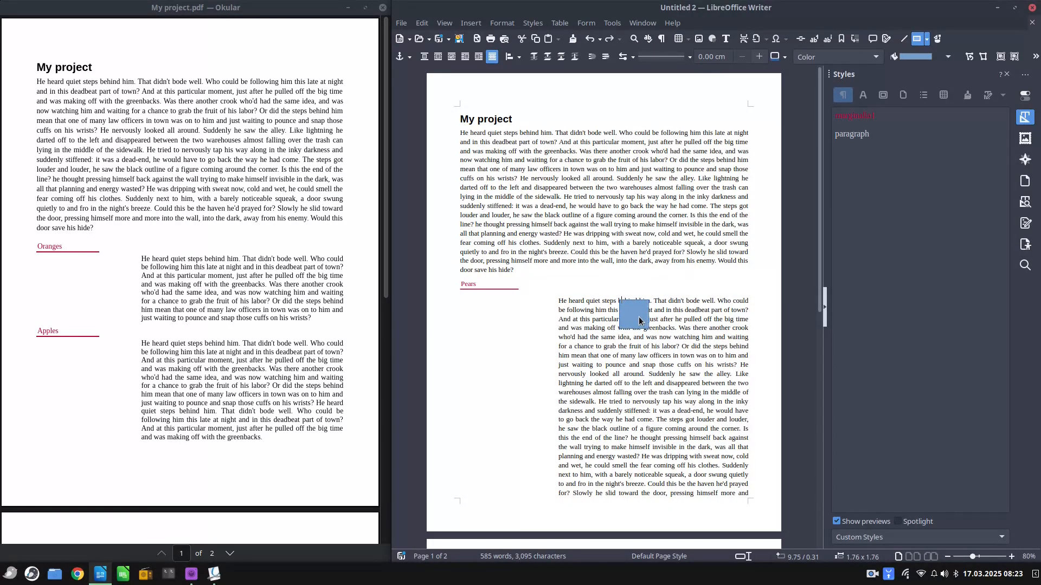
{"action": "key", "text": "Delete"}
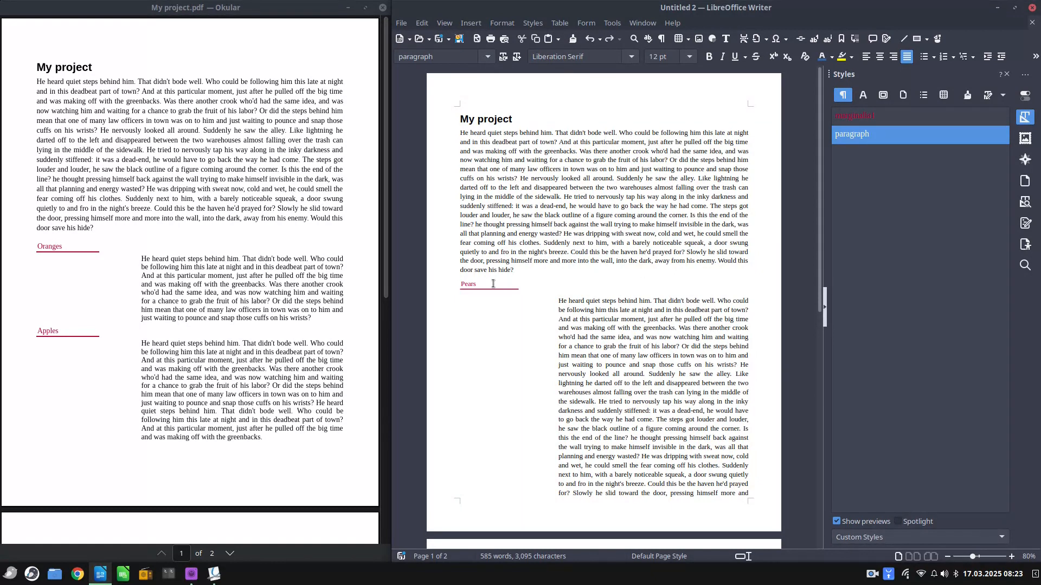
Delete the Pears heading with its indented paragraph and remove the leftover empty heading line.
{"action": "left_click_drag", "start_coordinate": [460, 284], "coordinate": [729, 583]}
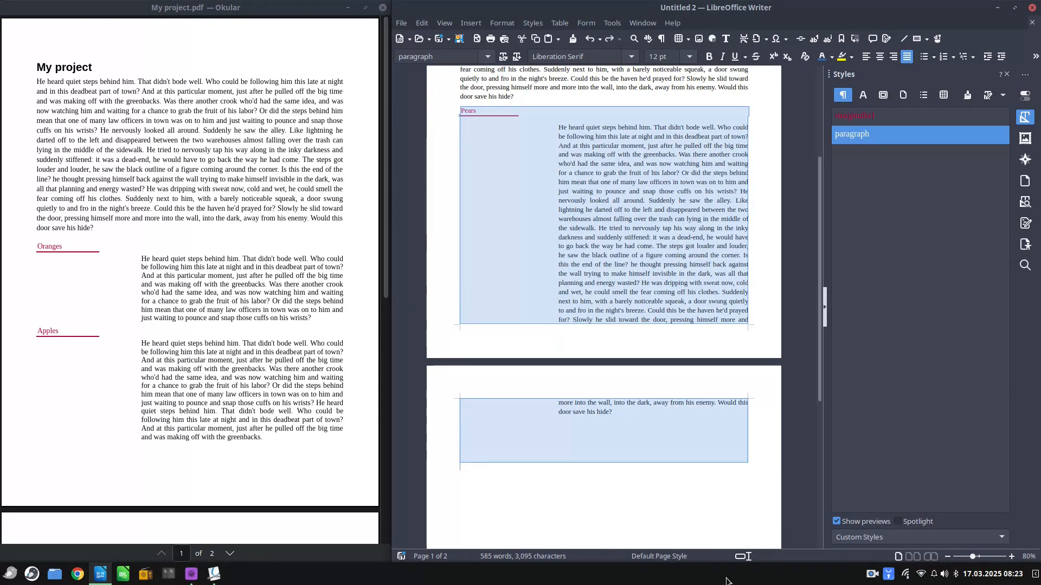
{"action": "key", "text": "Delete"}
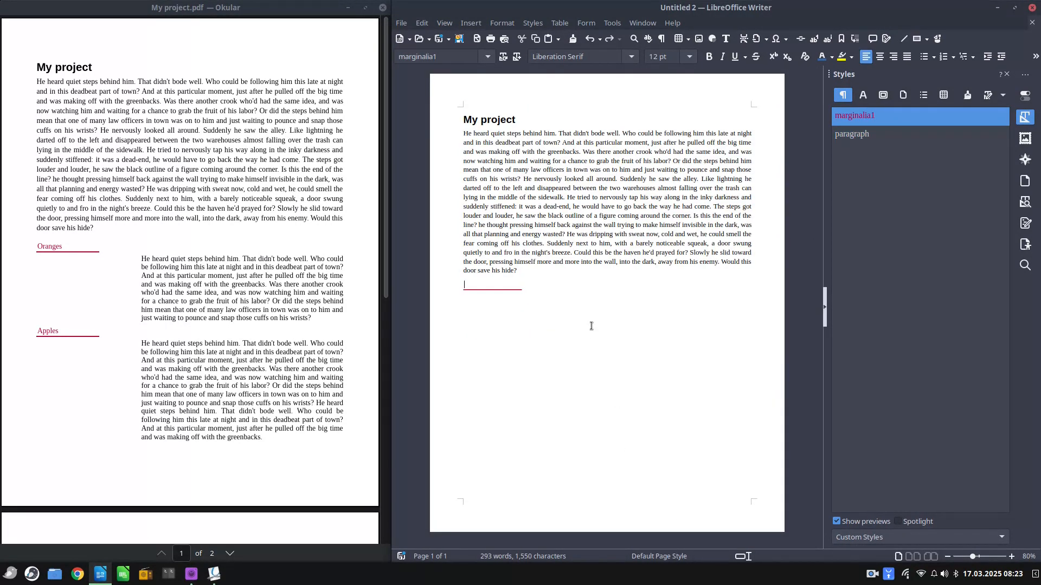
{"action": "key", "text": "BackSpace"}
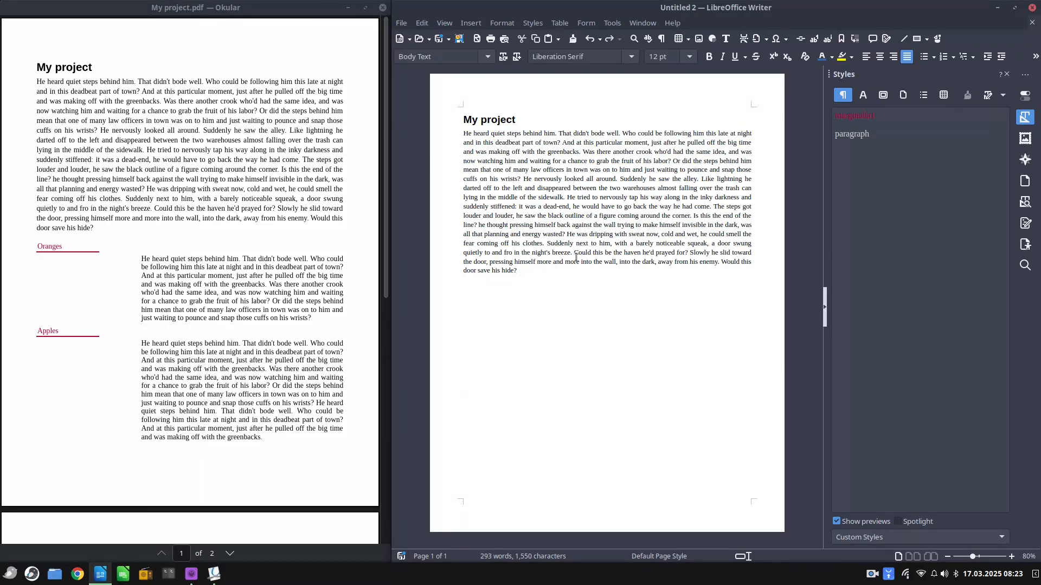
Insert a table with one row and two columns below the body text and view the print preview.
{"action": "left_click", "coordinate": [687, 39]}
{"action": "left_click", "coordinate": [686, 63]}
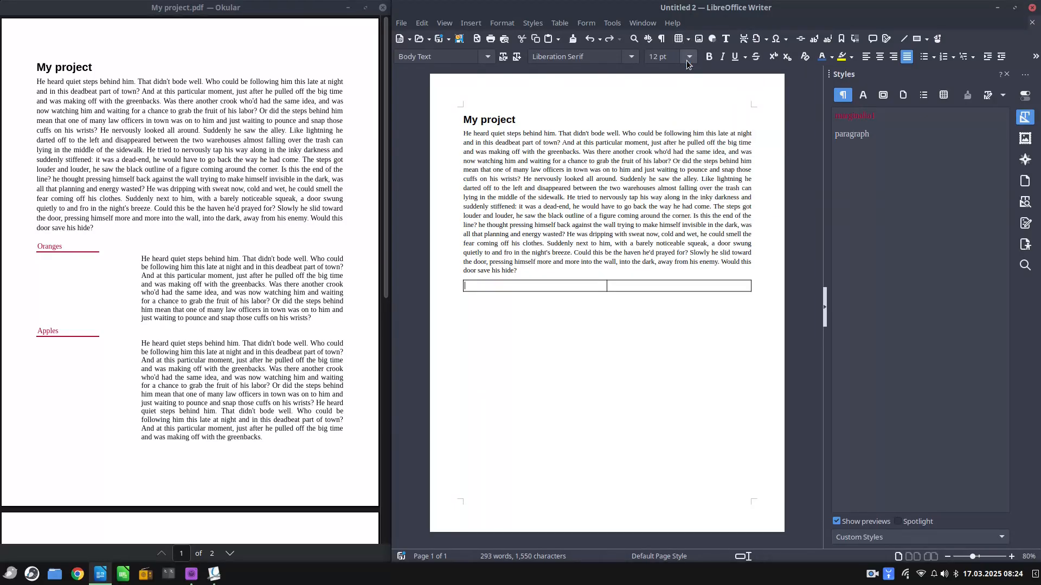
{"action": "right_click", "coordinate": [559, 286]}
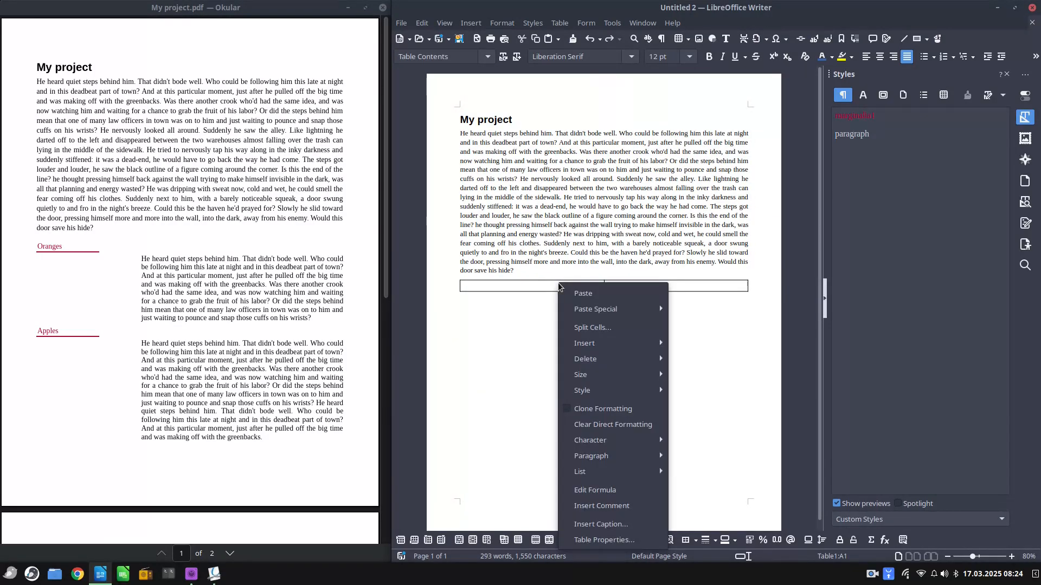
{"action": "left_click", "coordinate": [507, 288]}
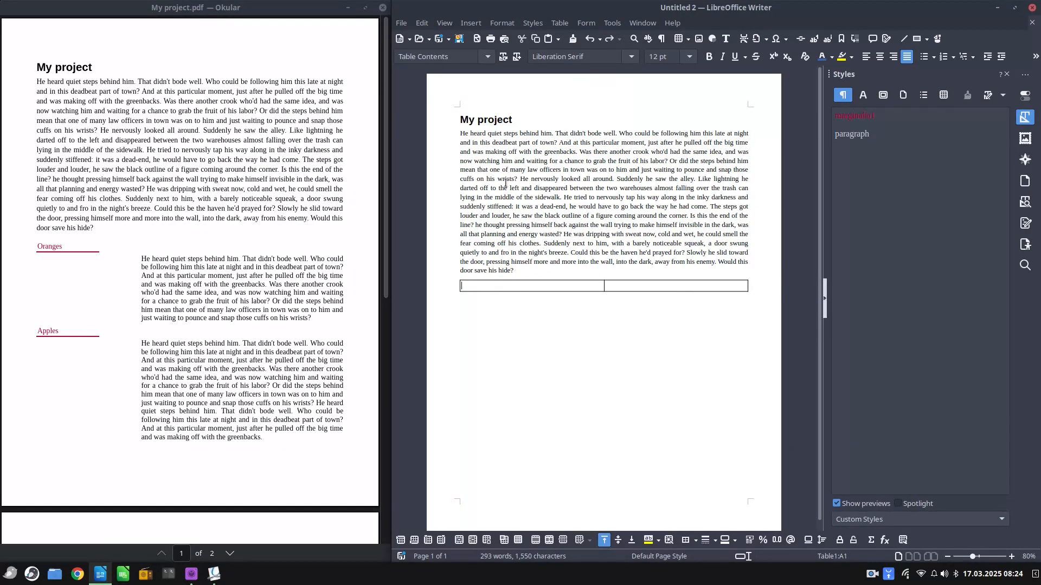
{"action": "left_click", "coordinate": [504, 39]}
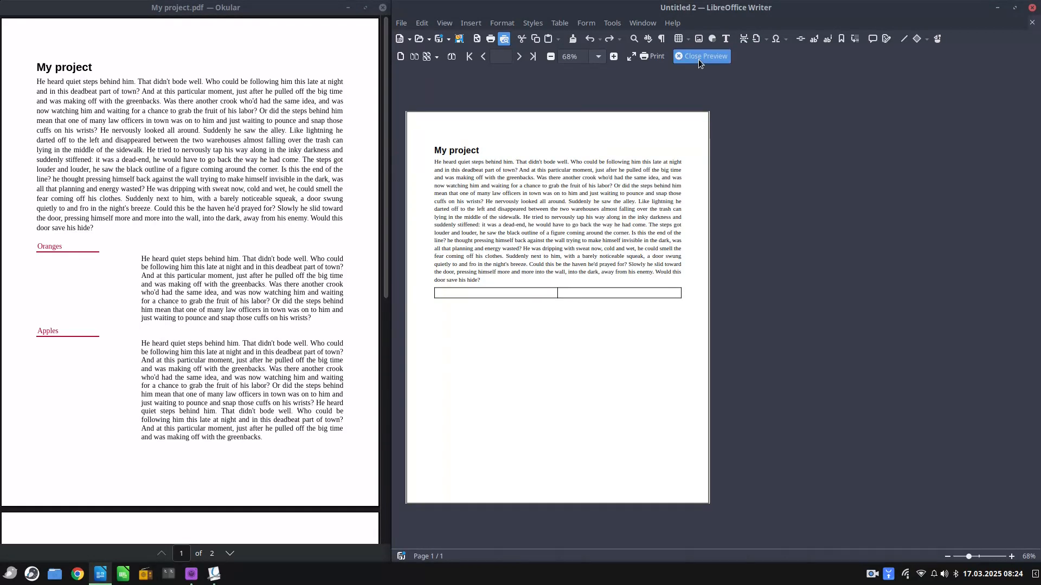
Remove all borders from the one-row, two-column table below the body text.
{"action": "right_click", "coordinate": [557, 288]}
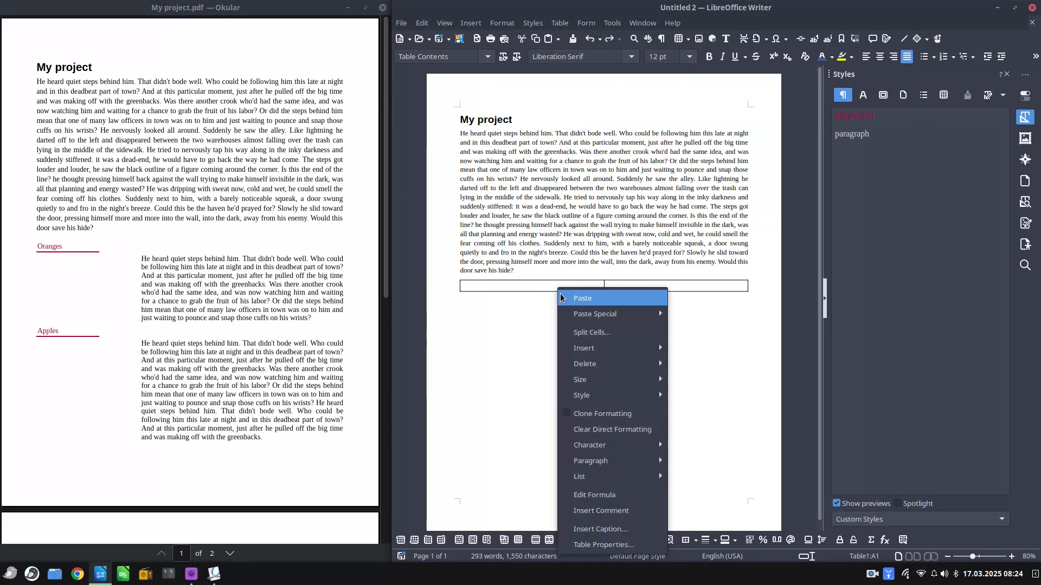
{"action": "left_click", "coordinate": [577, 544]}
{"action": "left_click", "coordinate": [584, 199]}
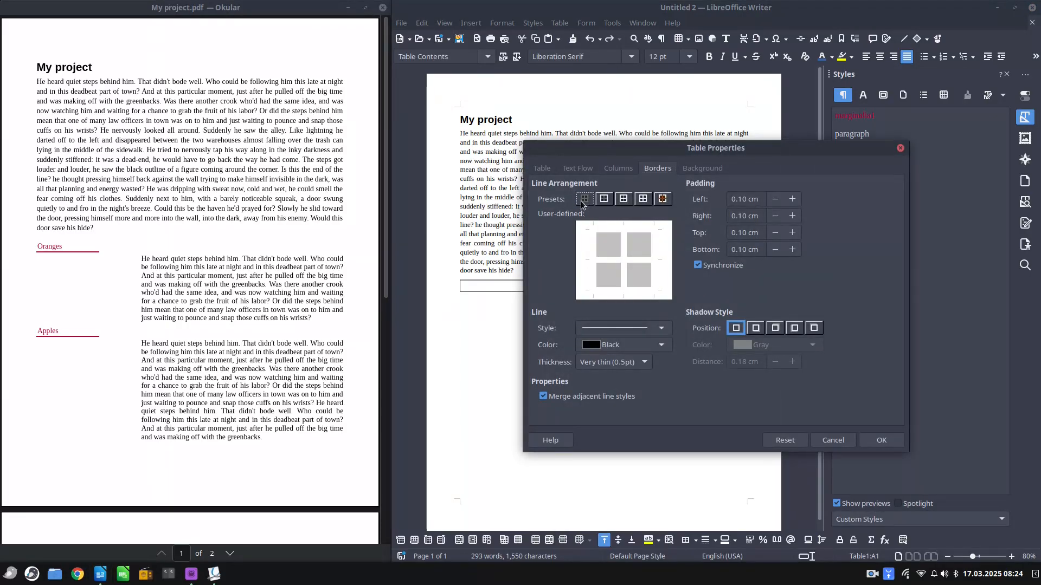
{"action": "left_click", "coordinate": [881, 440]}
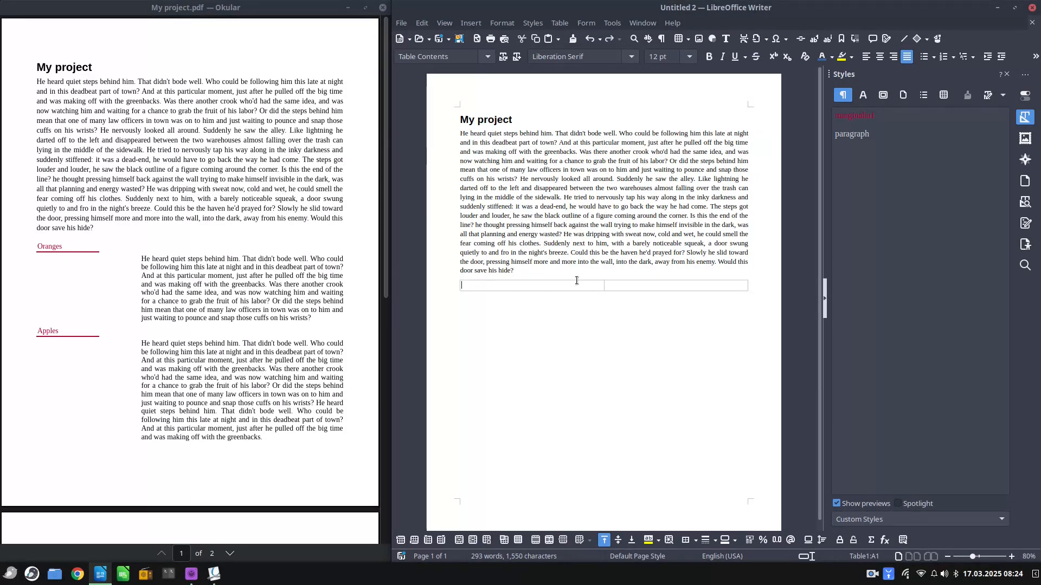
Hide the document boundaries to check how the borderless table looks, and show them again.
{"action": "left_click", "coordinate": [445, 23]}
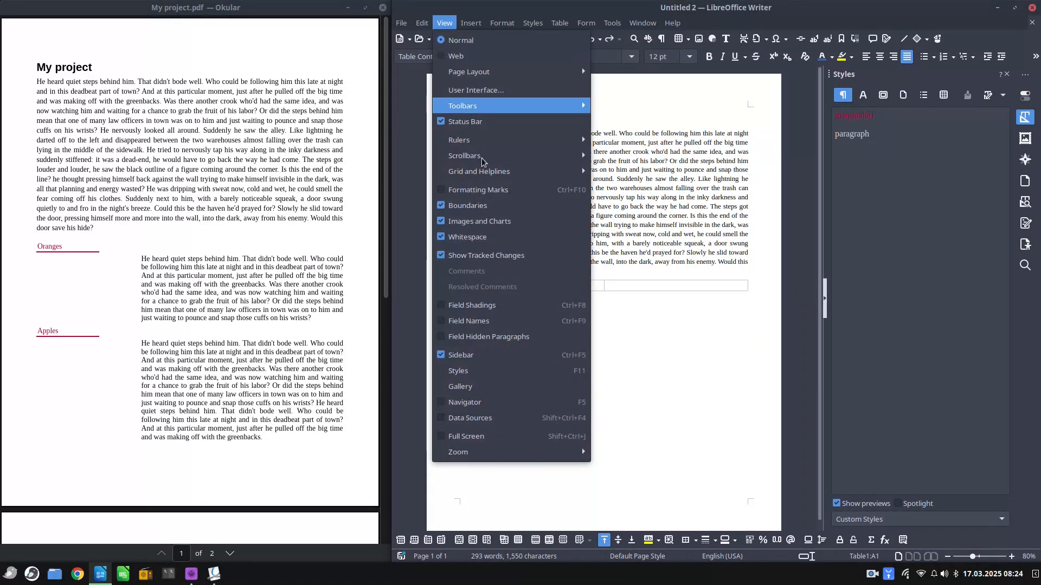
{"action": "left_click", "coordinate": [485, 211]}
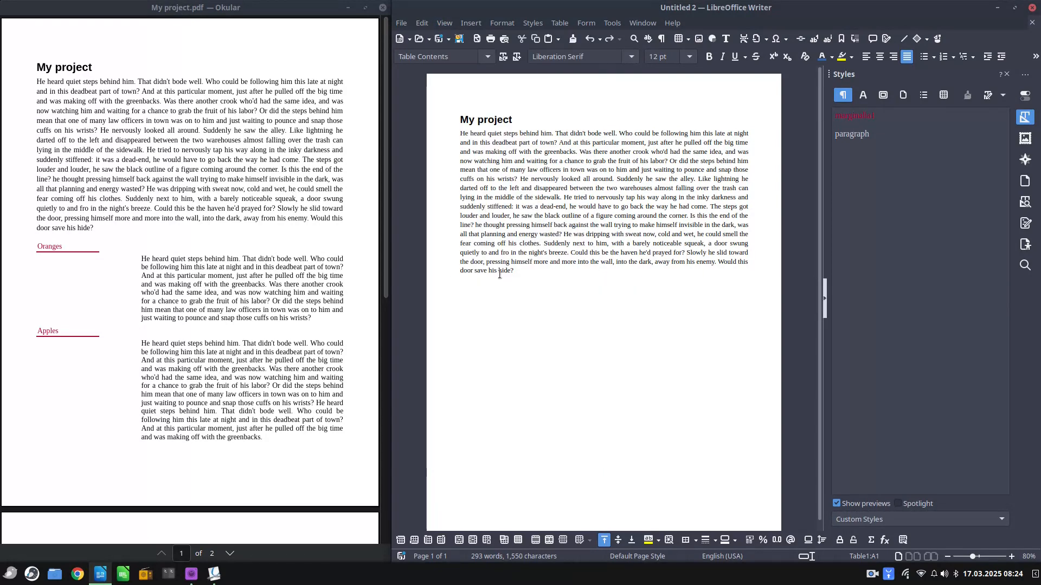
{"action": "left_click", "coordinate": [444, 24]}
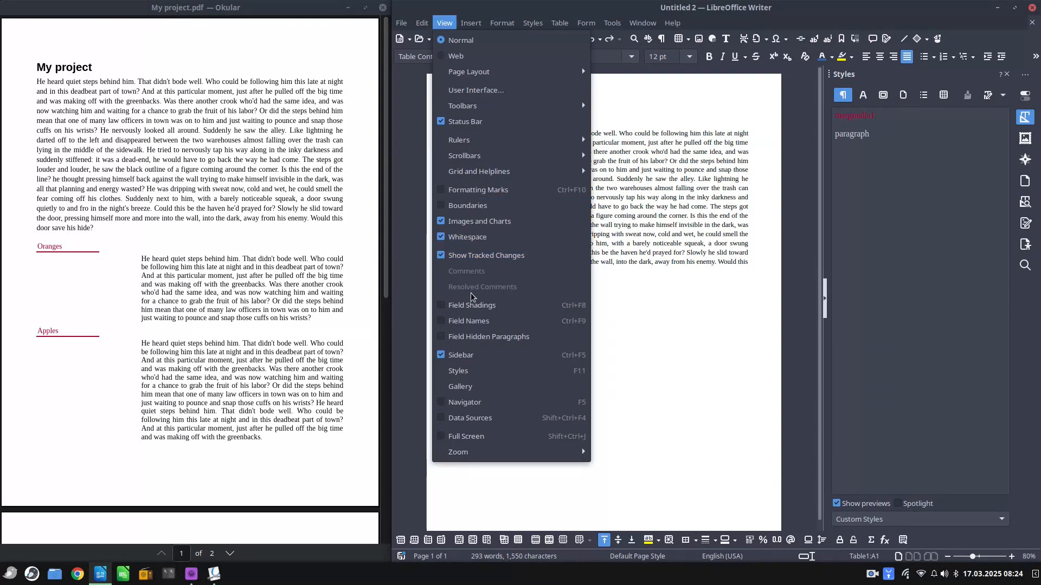
{"action": "left_click", "coordinate": [473, 207]}
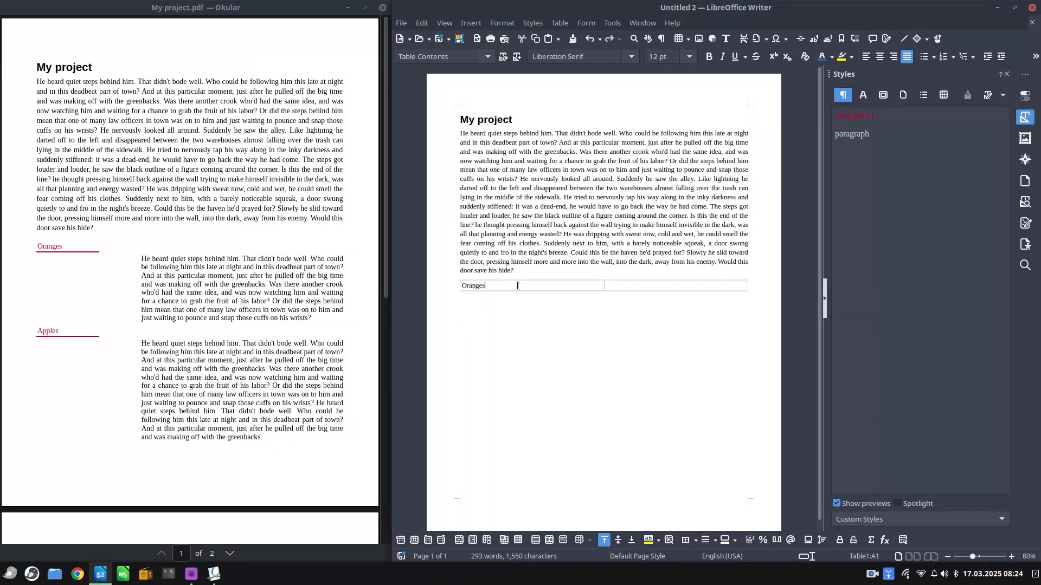
Enter Oranges in the first table cell with the marginalia1 style, and set that style's after-text indent to 0 cm.
{"action": "double_click", "coordinate": [863, 120]}
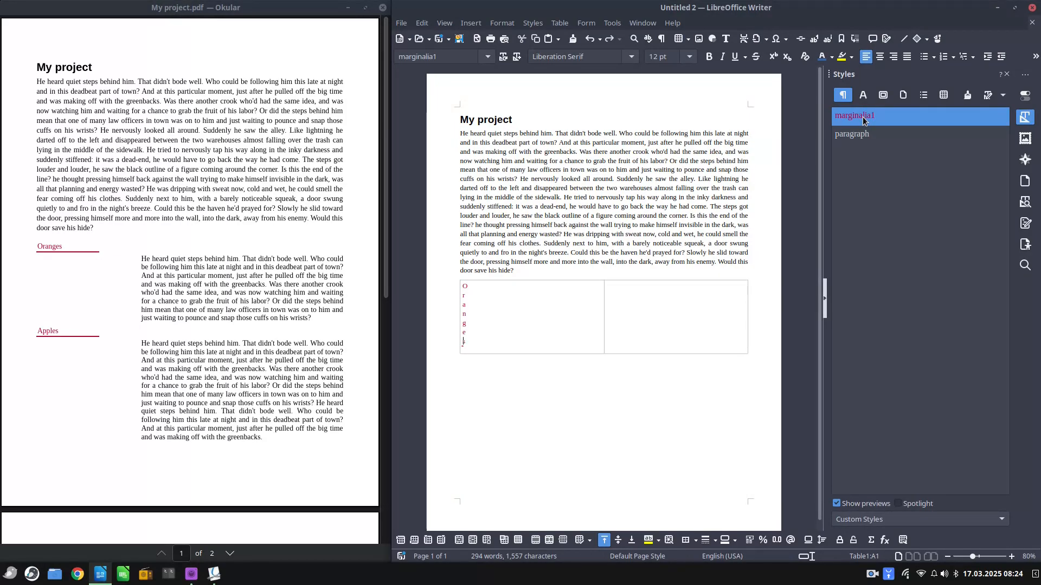
{"action": "right_click", "coordinate": [864, 120]}
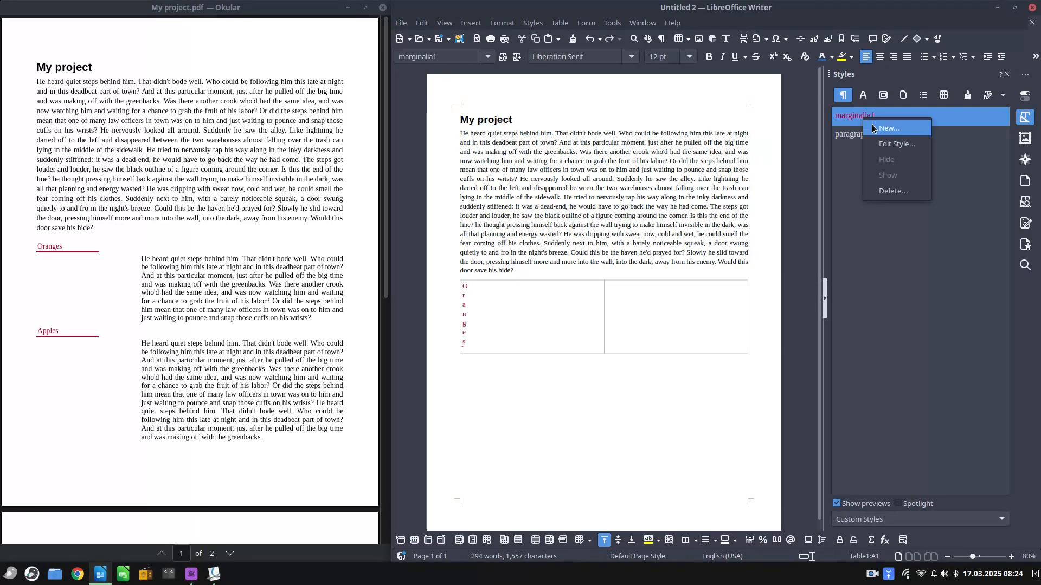
{"action": "left_click", "coordinate": [886, 153]}
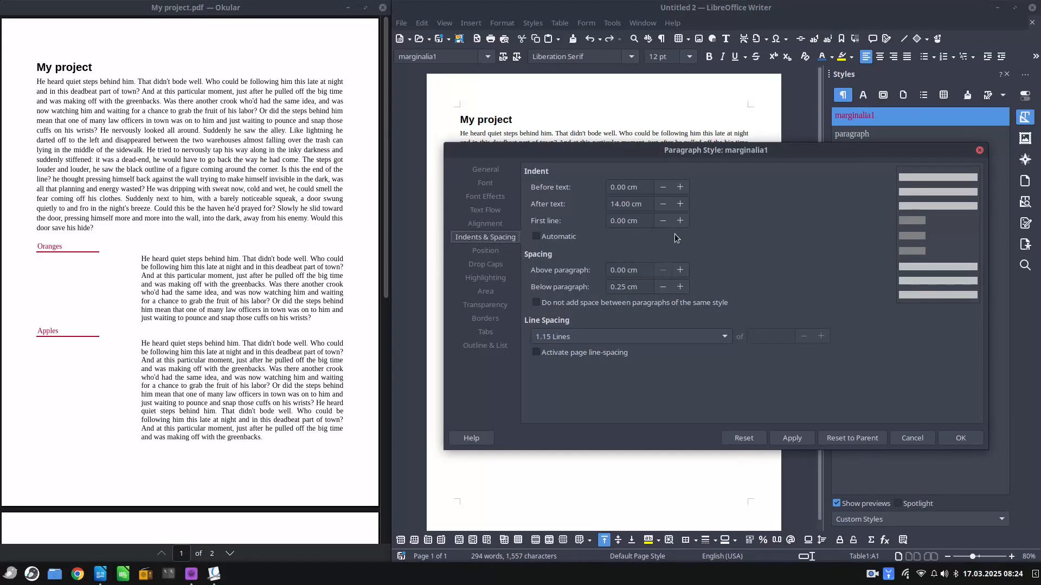
{"action": "triple_click", "coordinate": [643, 205]}
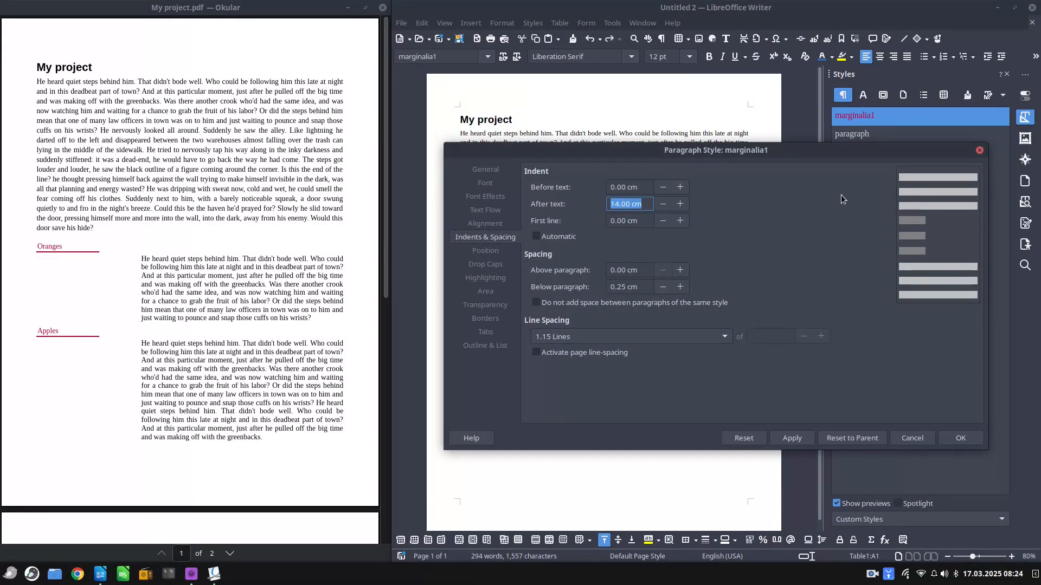
{"action": "type", "text": "0"}
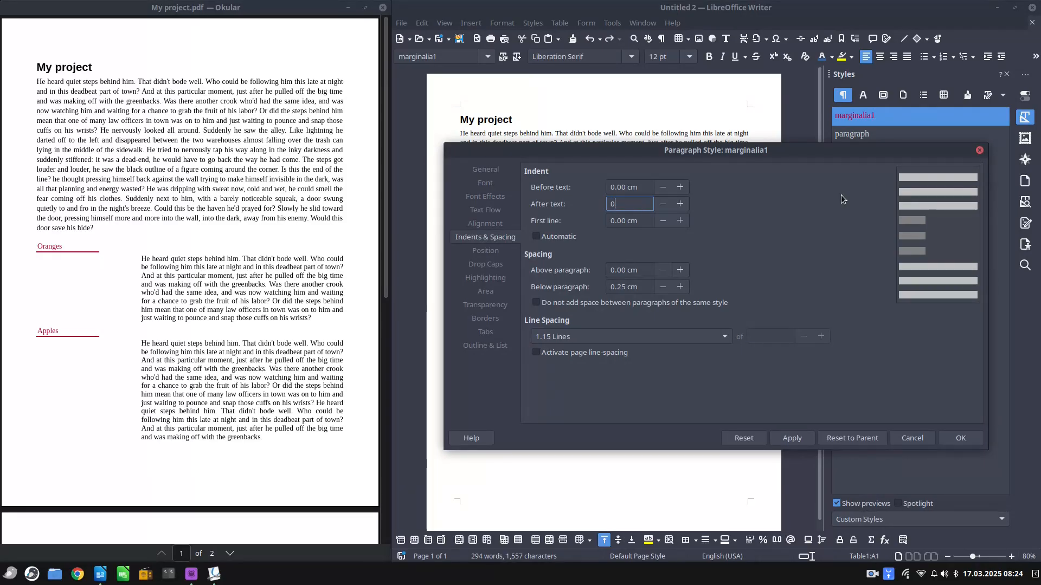
{"action": "left_click", "coordinate": [957, 438]}
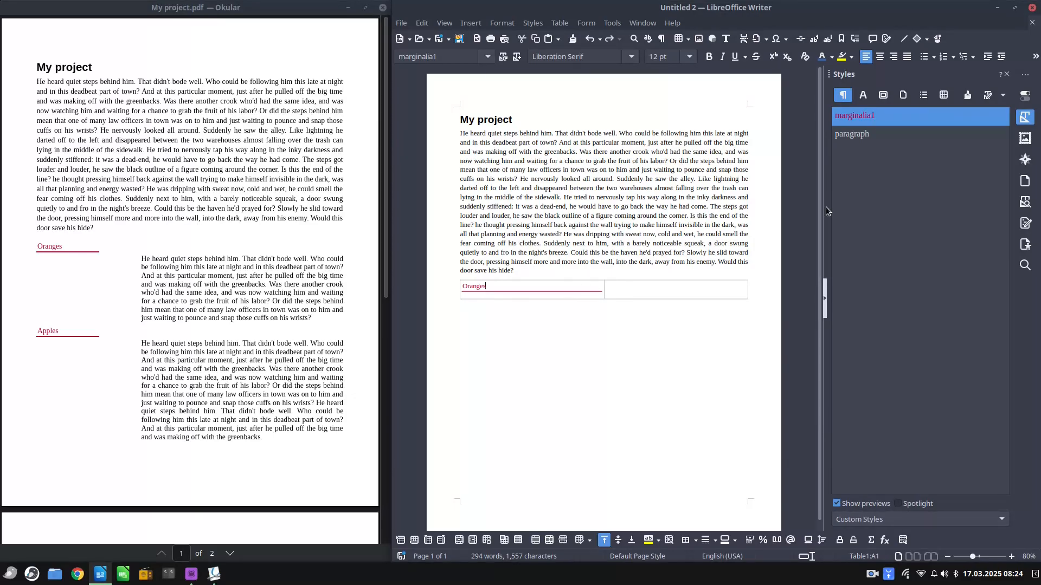
Set the marginalia1 style's after-text indent to 2 cm so the red underline ends before the cell edge.
{"action": "right_click", "coordinate": [853, 125]}
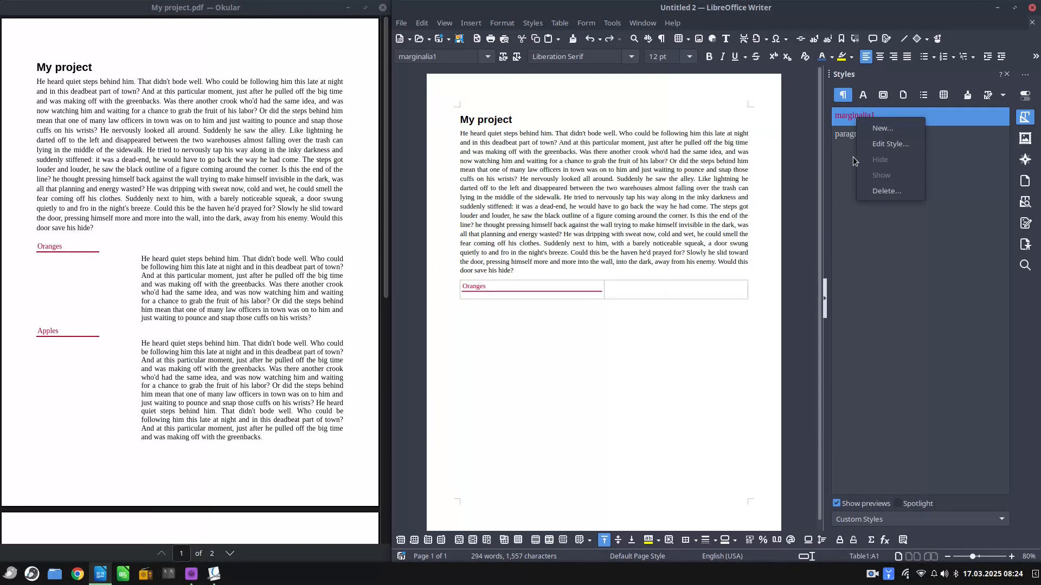
{"action": "left_click", "coordinate": [873, 144]}
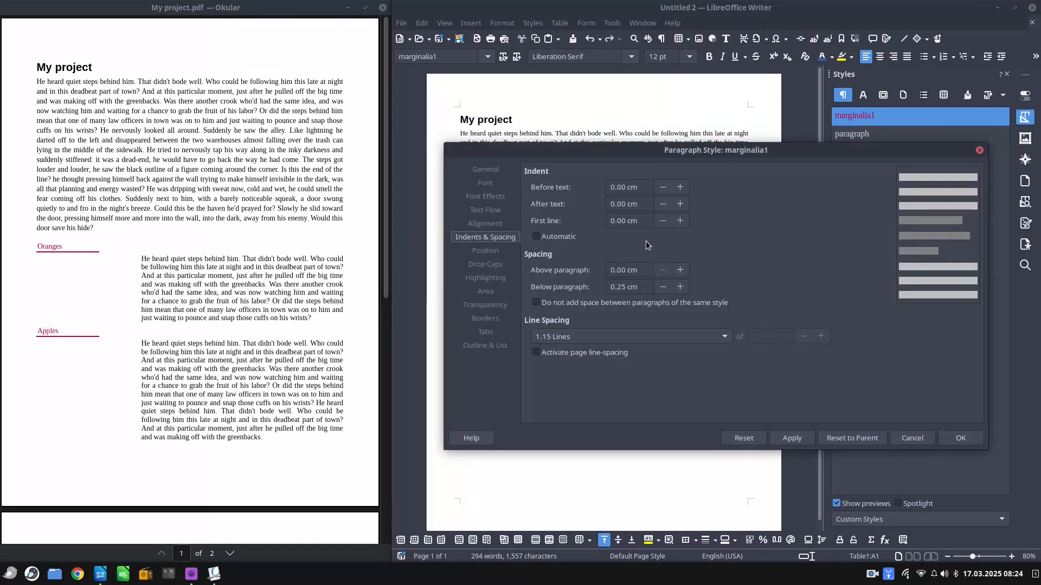
{"action": "left_click_drag", "start_coordinate": [645, 189], "coordinate": [541, 187]}
{"action": "left_click_drag", "start_coordinate": [632, 204], "coordinate": [564, 199]}
{"action": "type", "text": "2"}
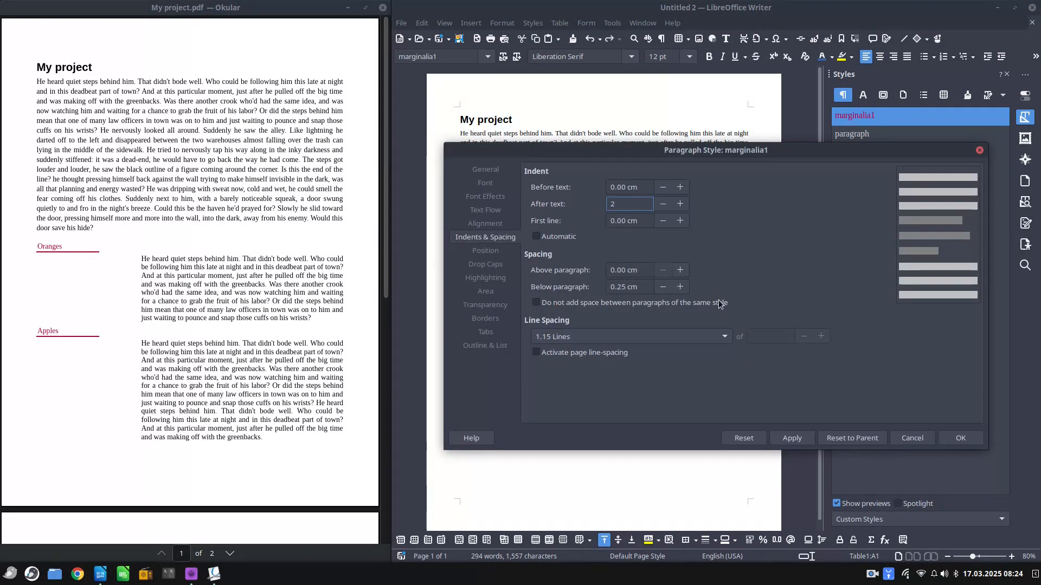
{"action": "left_click", "coordinate": [795, 437]}
{"action": "left_click", "coordinate": [960, 438]}
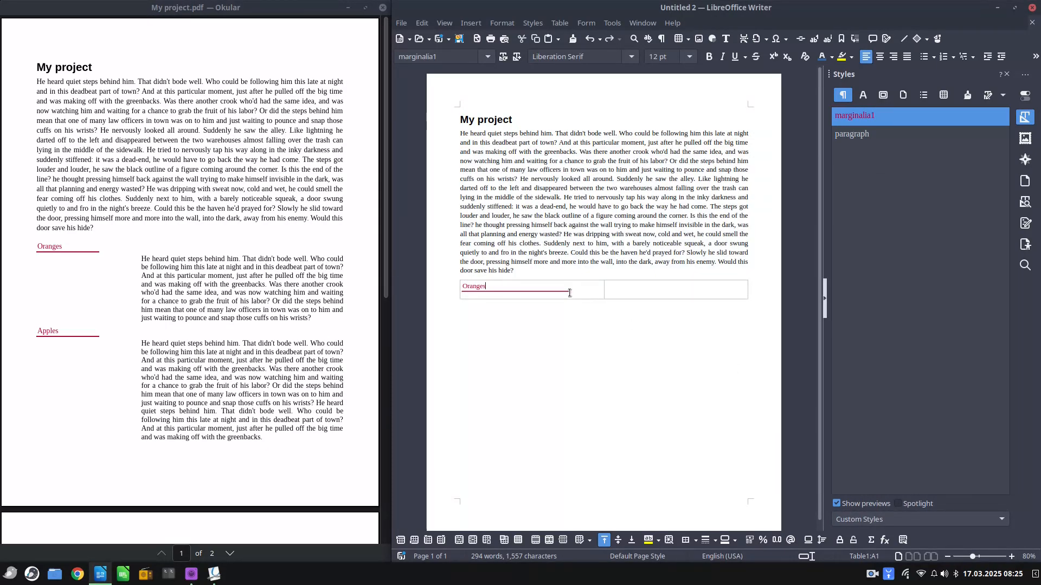
Insert the dummy text AutoText (dt) in the table's second cell.
{"action": "left_click", "coordinate": [710, 292]}
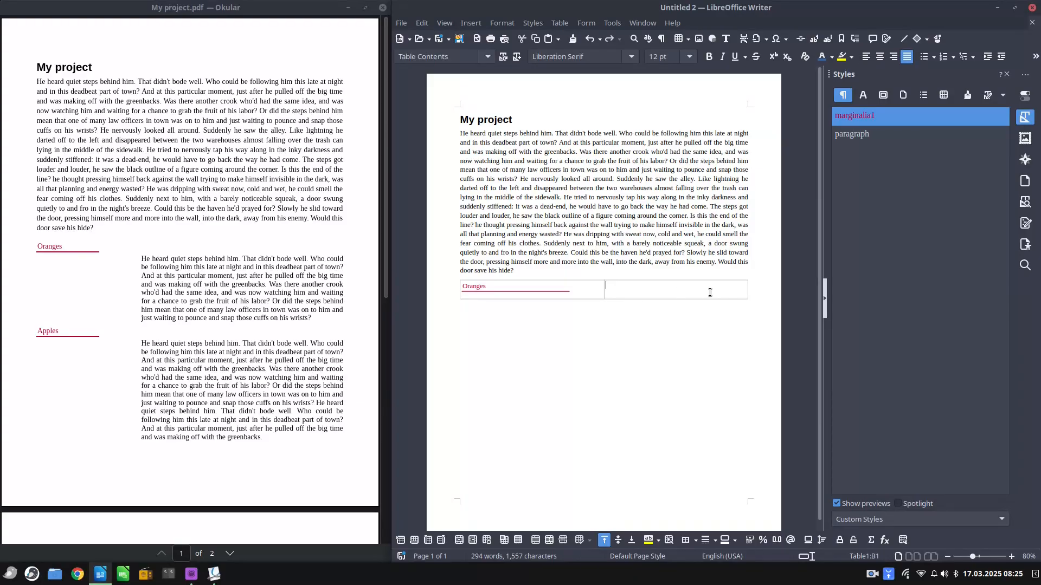
{"action": "type", "text": "dt"}
{"action": "key", "text": "F3"}
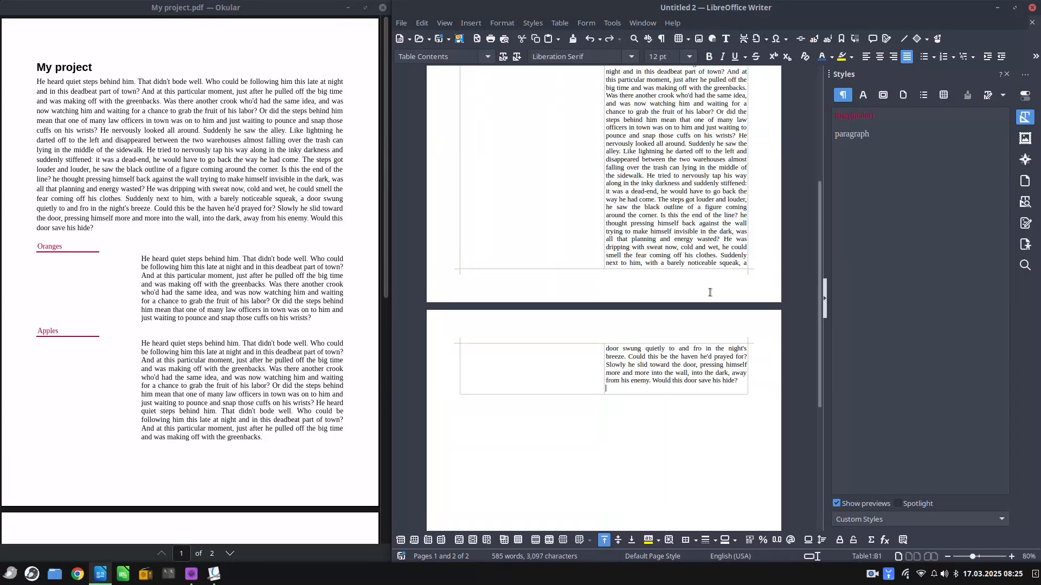
Delete the dummy text in the second cell after the sentence ending "chance to grab the fruit of his labor?".
{"action": "key", "text": "shift+Up"}
{"action": "key", "text": "shift+Up"}
{"action": "key", "text": "shift+Up"}
{"action": "key", "text": "shift+Up"}
{"action": "key", "text": "shift+Up"}
{"action": "key", "text": "shift+Up"}
{"action": "key", "text": "shift+Up"}
{"action": "key", "text": "shift+Up"}
{"action": "key", "text": "shift+Up"}
{"action": "key", "text": "shift+Up"}
{"action": "key", "text": "shift+Up"}
{"action": "key", "text": "shift+Up"}
{"action": "key", "text": "shift+Up"}
{"action": "key", "text": "shift+Up"}
{"action": "key", "text": "shift+Up"}
{"action": "key", "text": "shift+Up"}
{"action": "key", "text": "shift+Up"}
{"action": "key", "text": "shift+Up"}
{"action": "key", "text": "shift+Up"}
{"action": "key", "text": "shift+Up"}
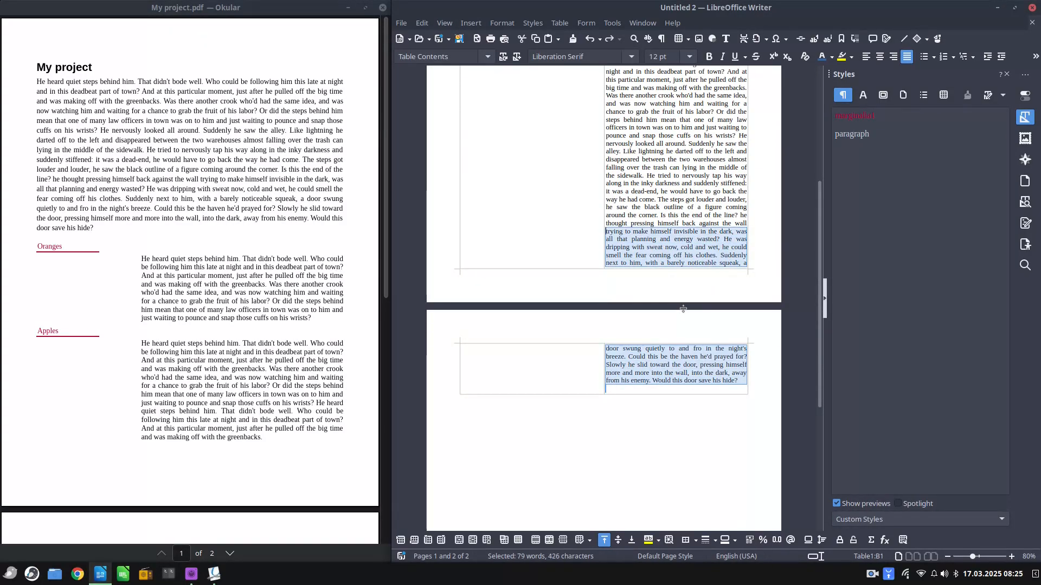
{"action": "key", "text": "shift+Up"}
{"action": "key", "text": "shift+Up"}
{"action": "key", "text": "shift+Up"}
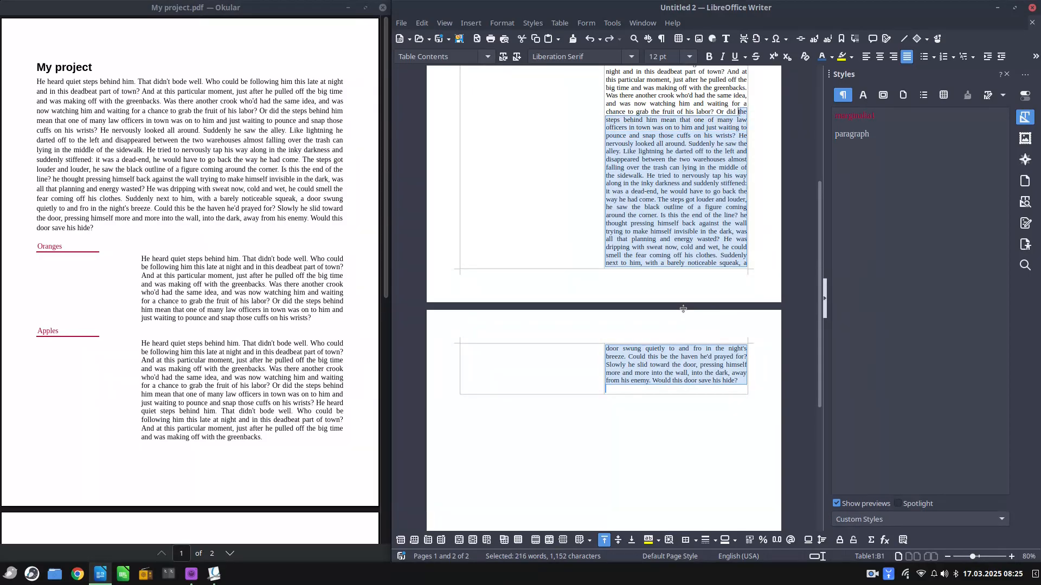
{"action": "key", "text": "ctrl+shift+Left"}
{"action": "key", "text": "Delete"}
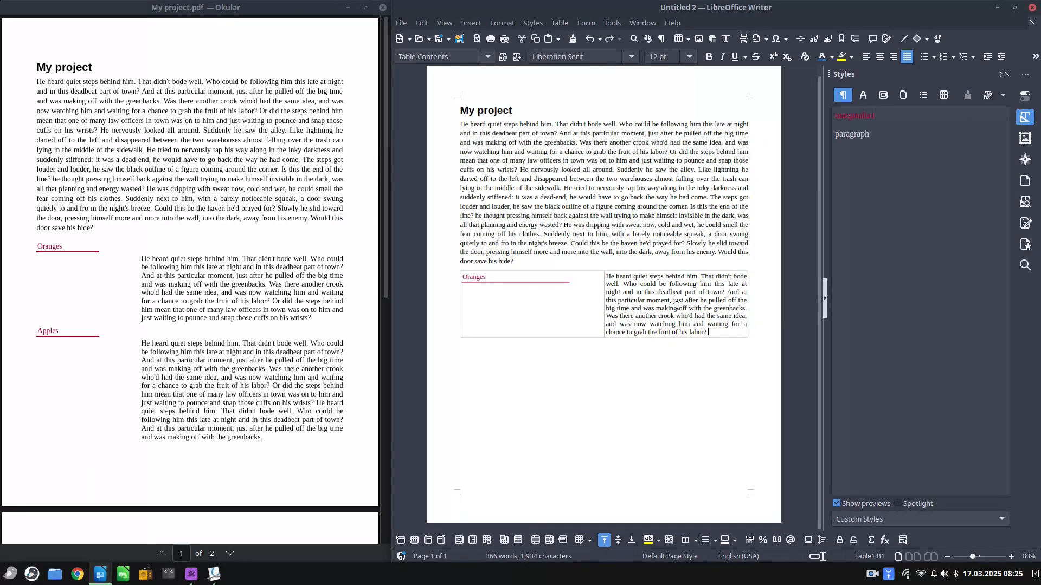
Apply the paragraph style to the second cell's text and set the style's before-text indent to 0 cm.
{"action": "double_click", "coordinate": [865, 136]}
{"action": "right_click", "coordinate": [849, 144]}
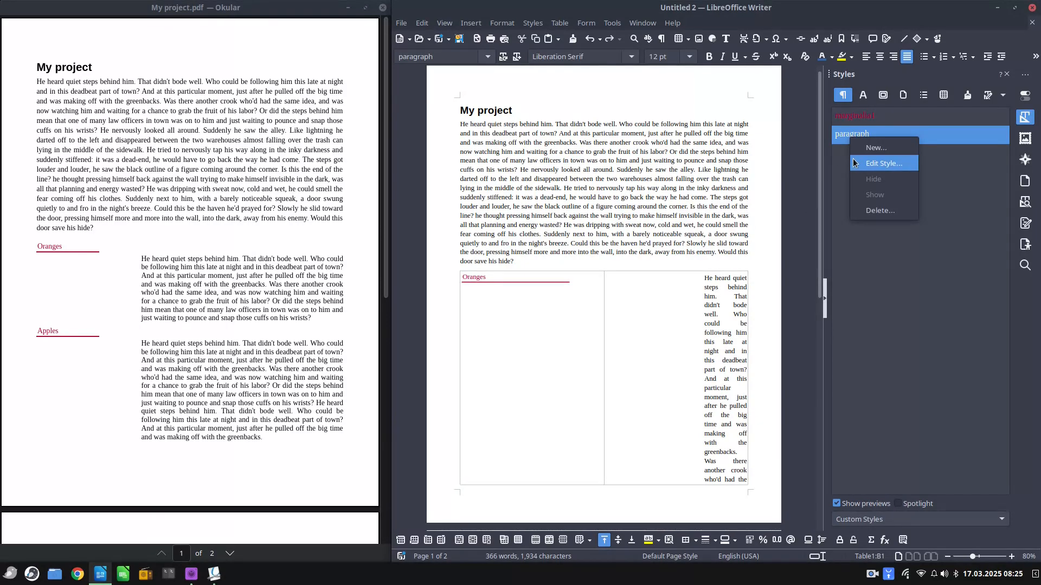
{"action": "left_click", "coordinate": [856, 163]}
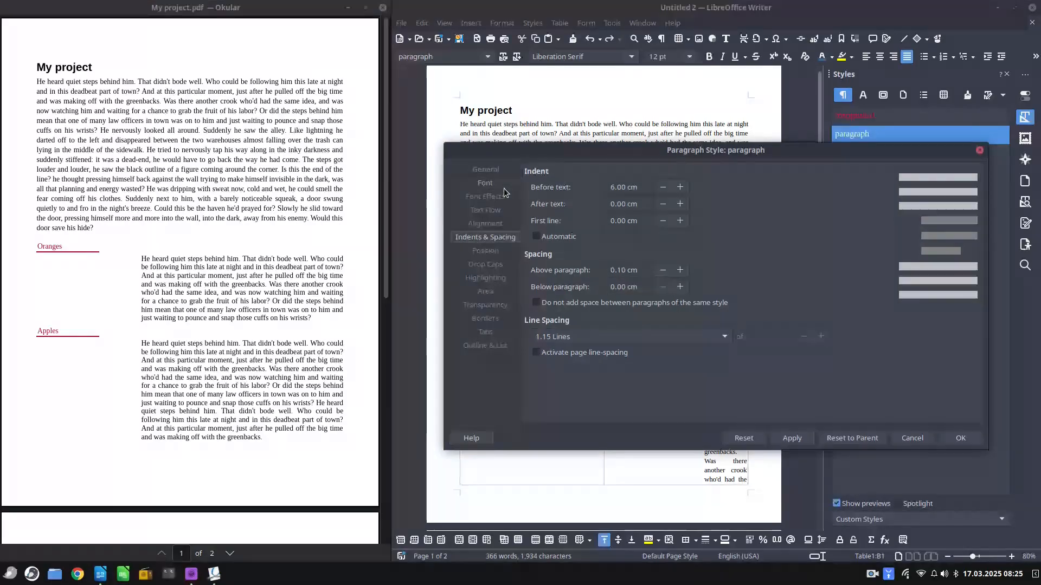
{"action": "triple_click", "coordinate": [636, 187]}
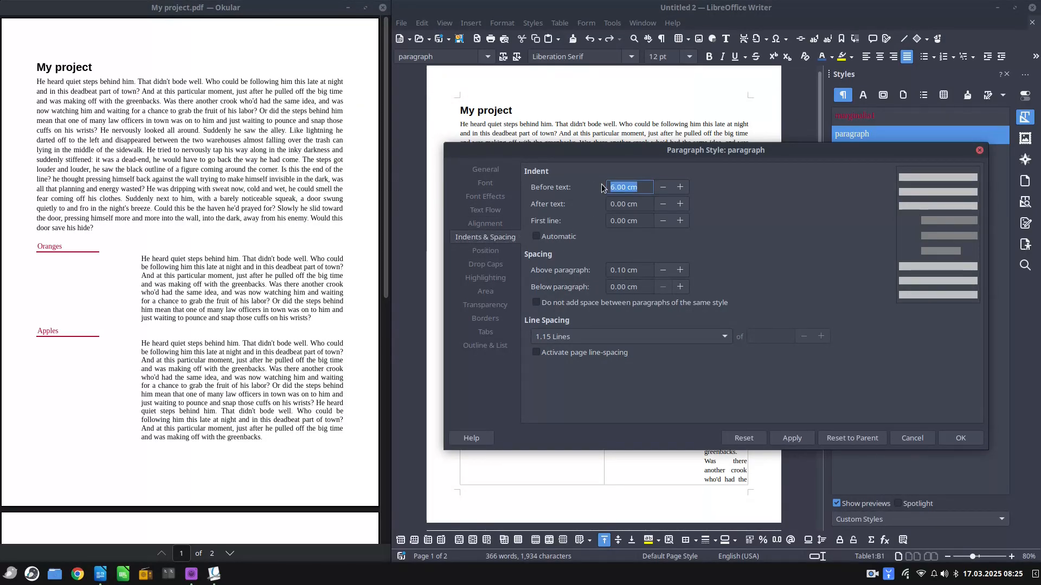
{"action": "type", "text": "0"}
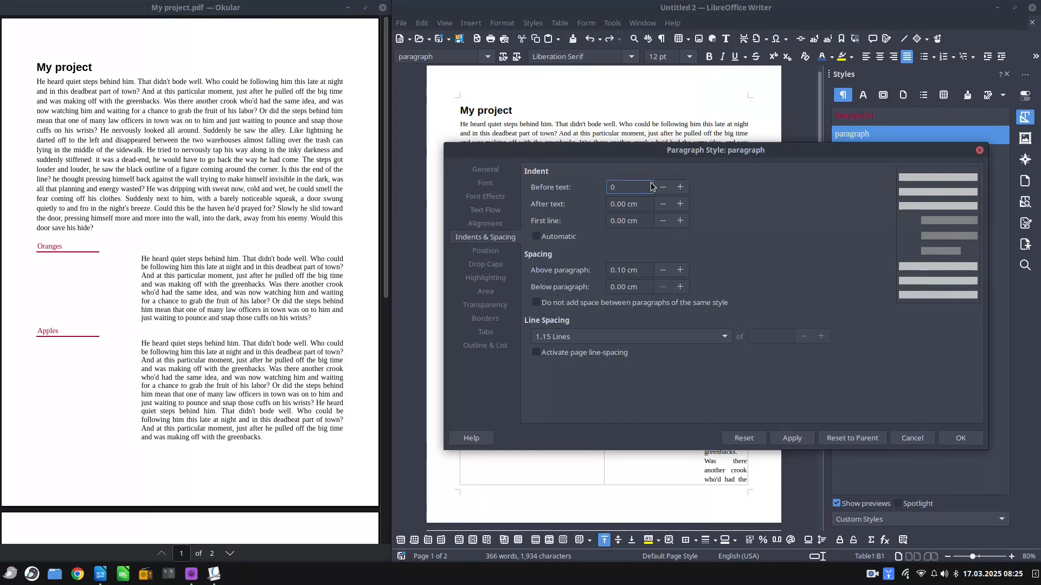
{"action": "key", "text": "BackSpace"}
{"action": "type", "text": "1"}
{"action": "left_click", "coordinate": [792, 438]}
{"action": "left_click", "coordinate": [942, 437]}
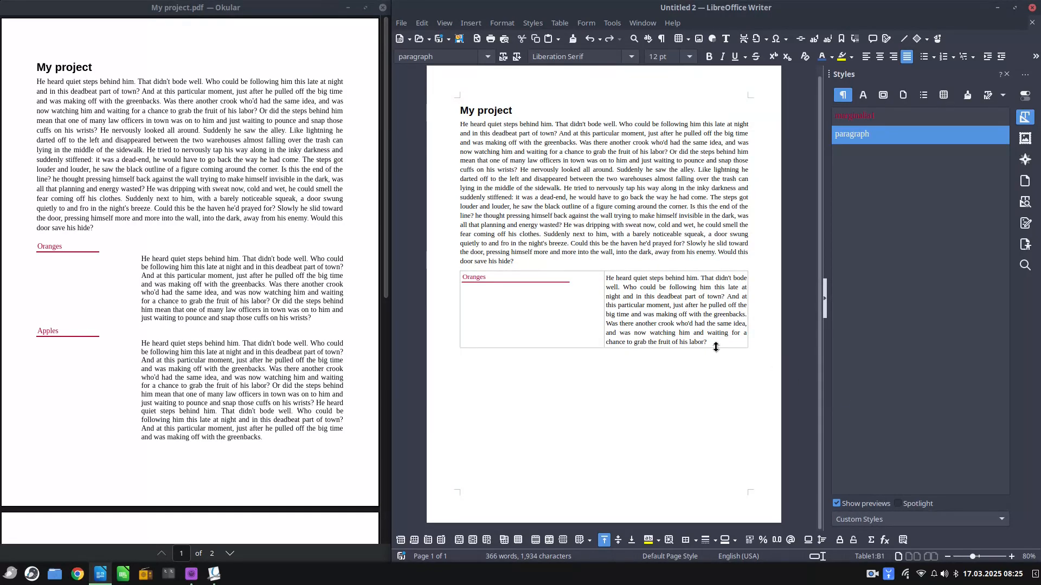
Copy both cells of the Oranges table and paste two copies of it below the original.
{"action": "left_click_drag", "start_coordinate": [714, 344], "coordinate": [565, 328]}
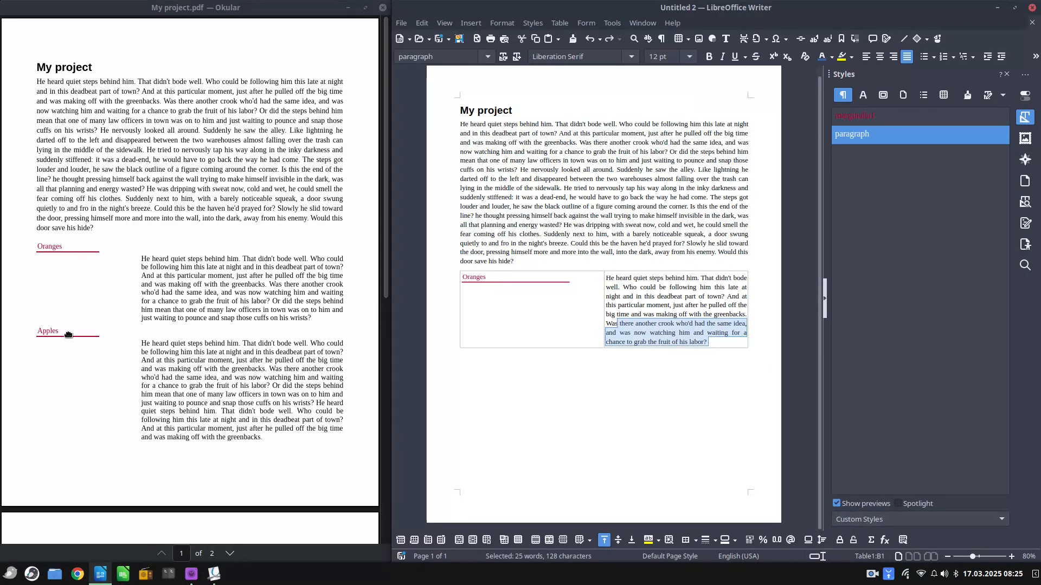
{"action": "left_click", "coordinate": [635, 338]}
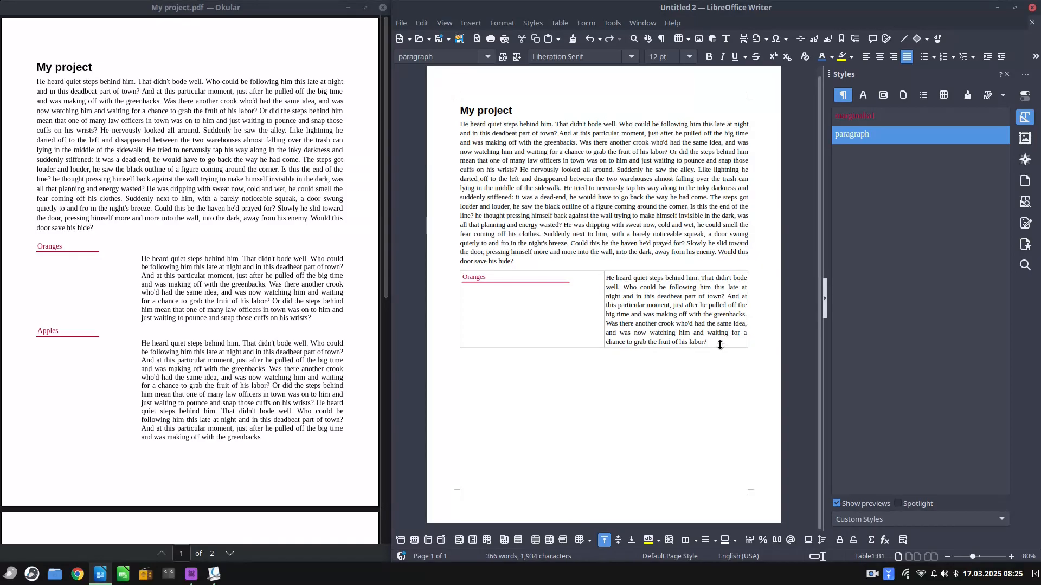
{"action": "left_click_drag", "start_coordinate": [719, 343], "coordinate": [492, 291]}
{"action": "right_click", "coordinate": [495, 292]}
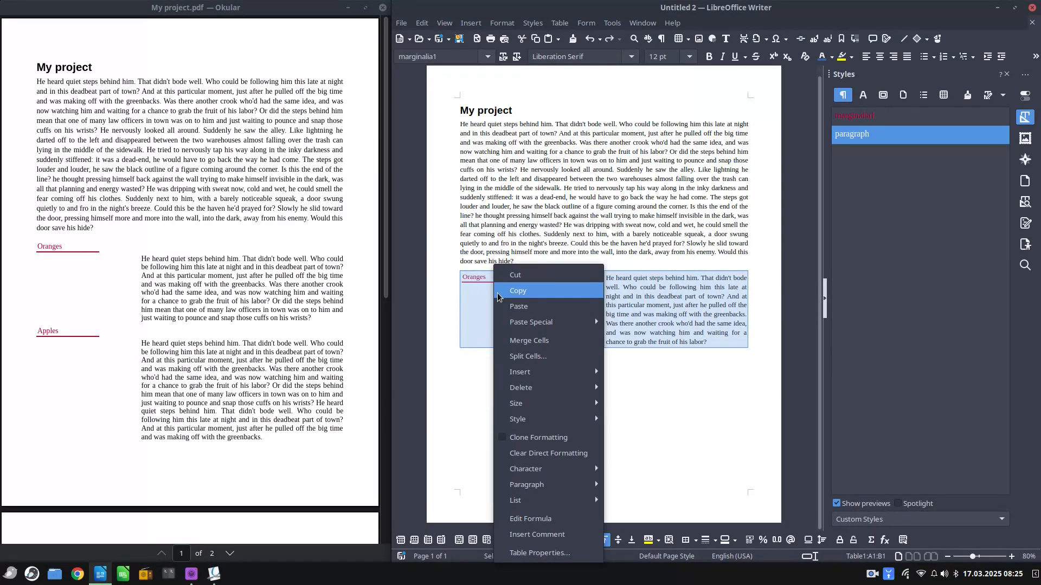
{"action": "left_click", "coordinate": [501, 293]}
{"action": "left_click", "coordinate": [594, 370]}
{"action": "key", "text": "Return"}
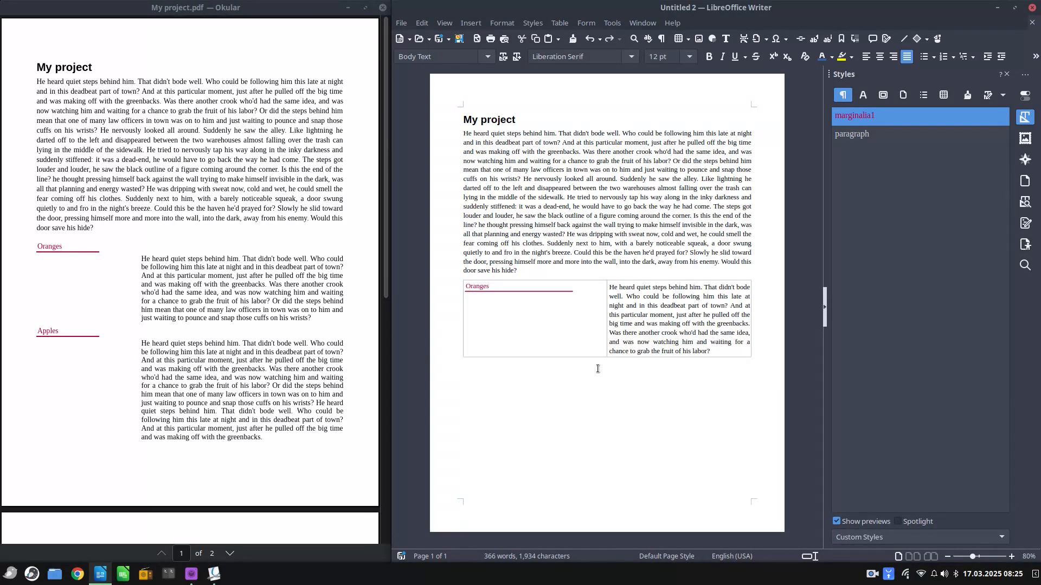
{"action": "key", "text": "ctrl+v"}
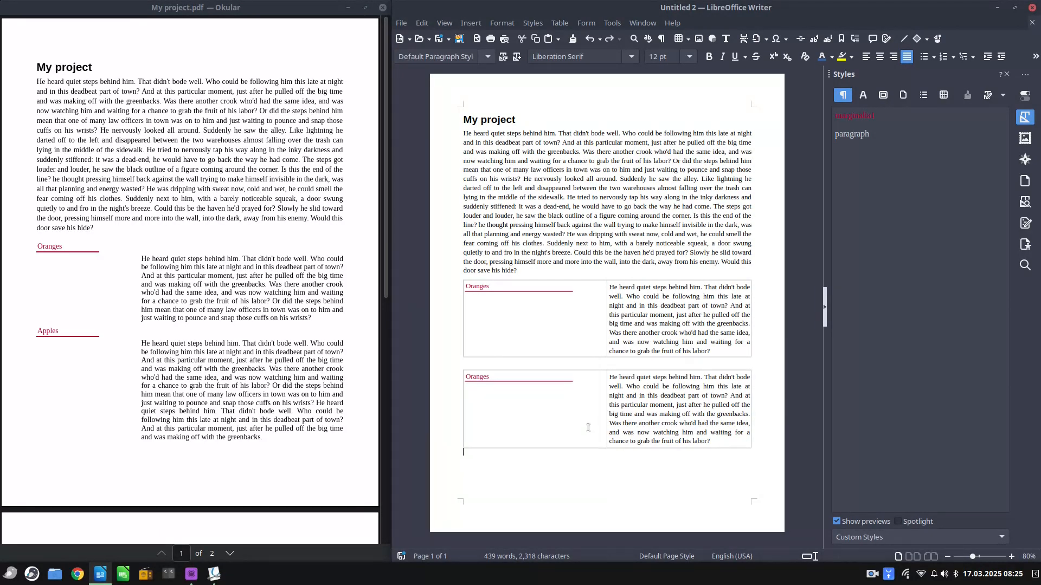
{"action": "key", "text": "ctrl+v"}
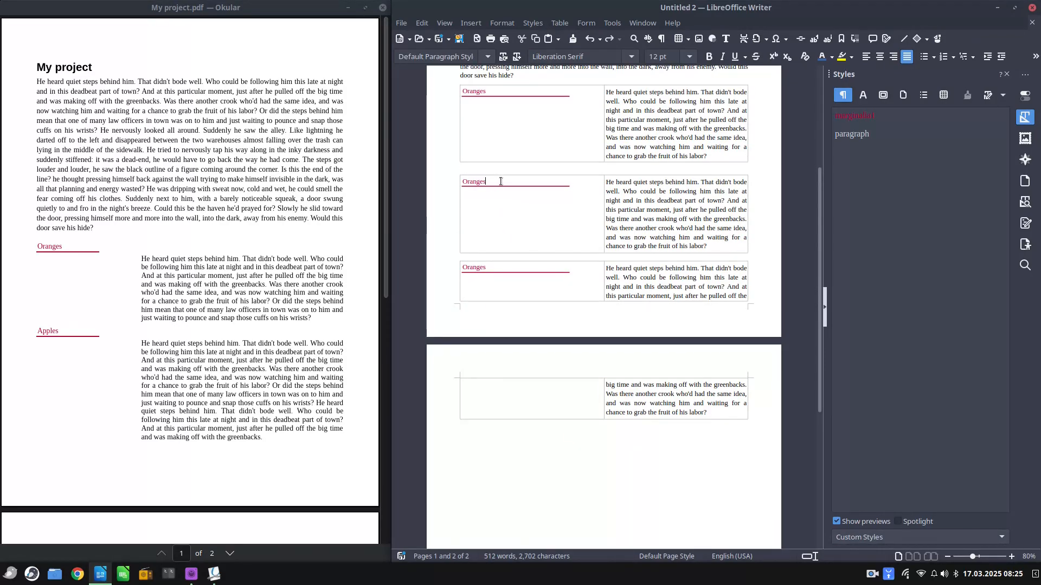
Change the second table's heading to Apples and delete its paragraph text after "in this deadbeat part of town?".
{"action": "key", "text": "BackSpace"}
{"action": "key", "text": "BackSpace"}
{"action": "type", "text": "Apples"}
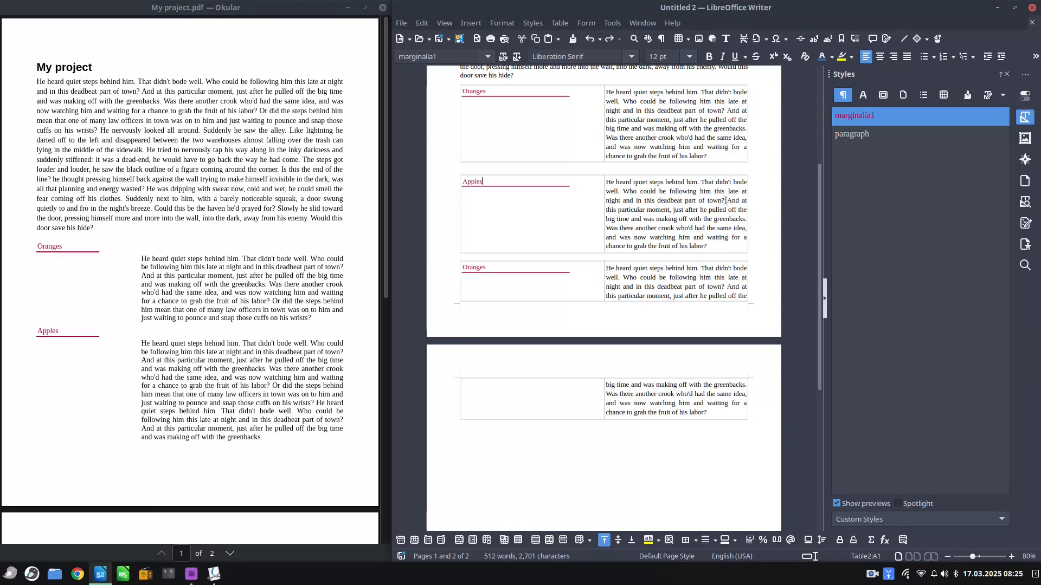
{"action": "left_click_drag", "start_coordinate": [725, 201], "coordinate": [729, 244]}
{"action": "key", "text": "Delete"}
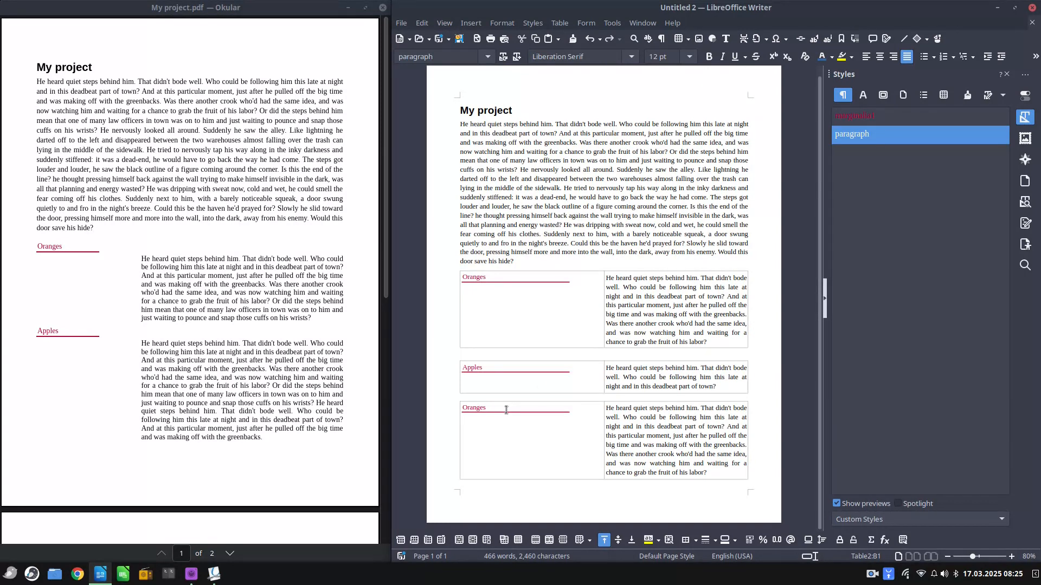
Replace the Oranges heading in the third table with Pears.
{"action": "key", "text": "BackSpace"}
{"action": "key", "text": "BackSpace"}
{"action": "key", "text": "BackSpace"}
{"action": "key", "text": "BackSpace"}
{"action": "key", "text": "BackSpace"}
{"action": "key", "text": "BackSpace"}
{"action": "key", "text": "BackSpace"}
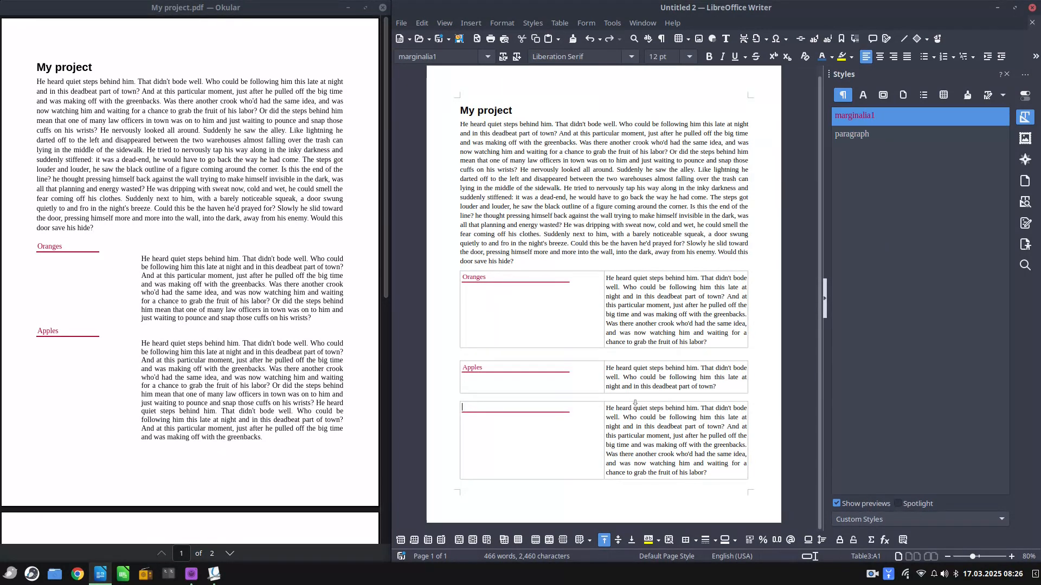
{"action": "type", "text": "Pears"}
Try adding eight empty lines after the Apples paragraph so the Pears table moves down, and remove them again.
{"action": "left_click", "coordinate": [720, 412]}
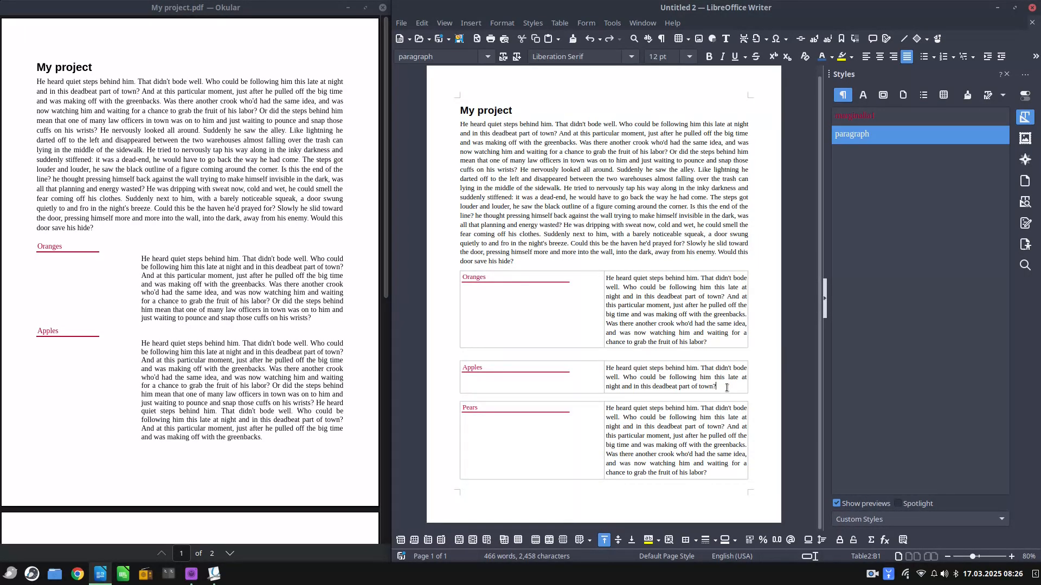
{"action": "key", "text": "Return"}
{"action": "key", "text": "Return"}
{"action": "key", "text": "Return"}
{"action": "key", "text": "Return"}
{"action": "key", "text": "Return"}
{"action": "key", "text": "Return"}
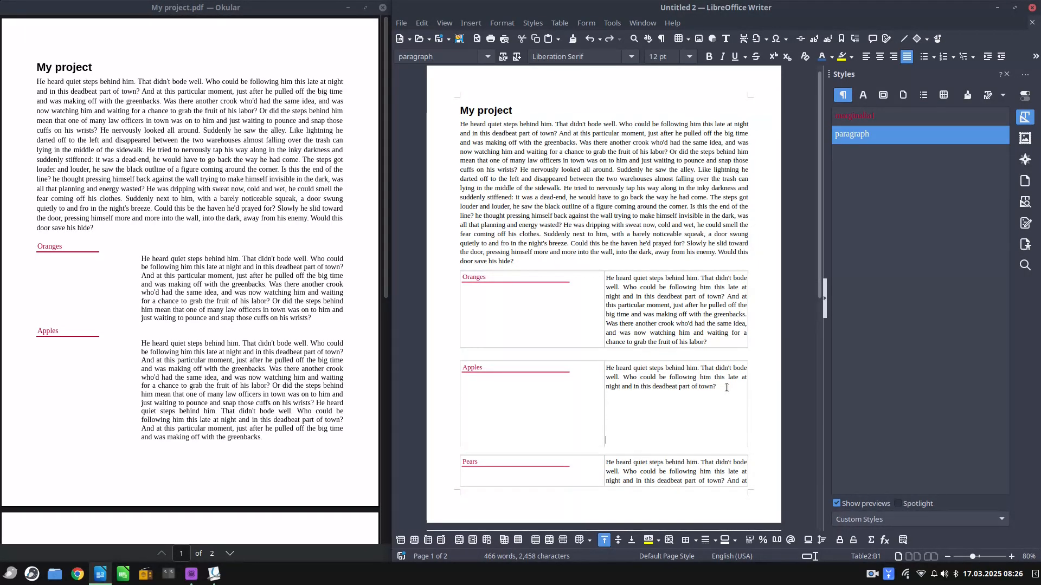
{"action": "key", "text": "Return"}
{"action": "key", "text": "Return"}
{"action": "scroll", "coordinate": [494, 459], "scroll_direction": "down", "scroll_amount": 4}
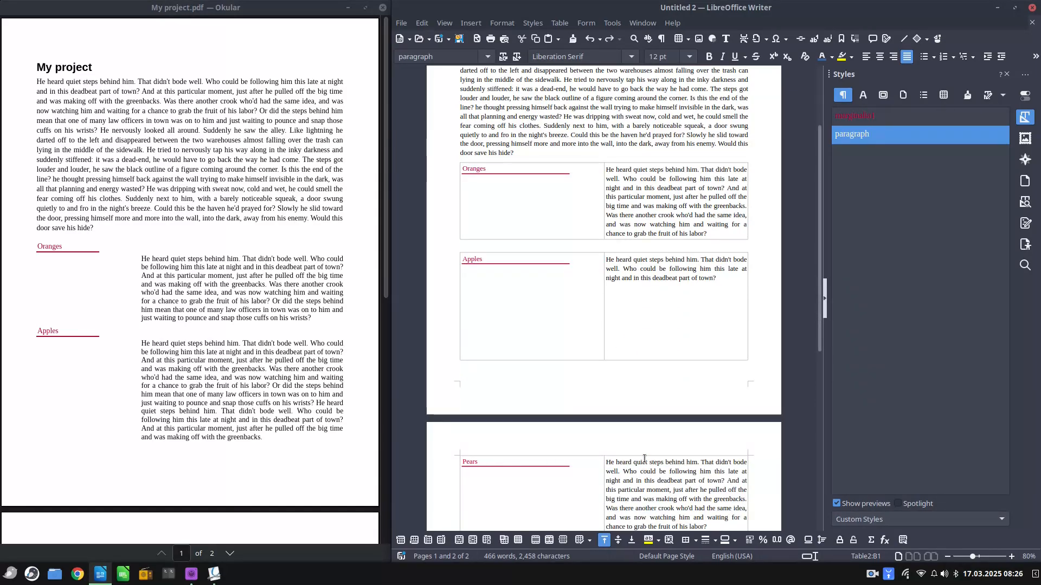
{"action": "left_click_drag", "start_coordinate": [723, 279], "coordinate": [733, 352]}
{"action": "key", "text": "Delete"}
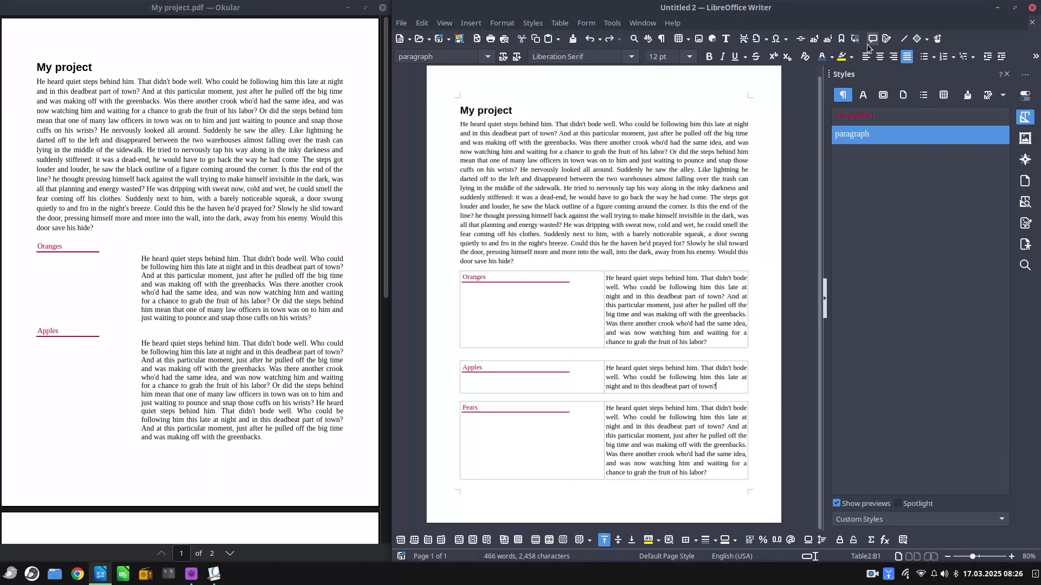
Draw a rounded rectangle about 9.46 × 1.89 cm over the top of the Oranges paragraph cell, and delete it.
{"action": "left_click", "coordinate": [926, 39]}
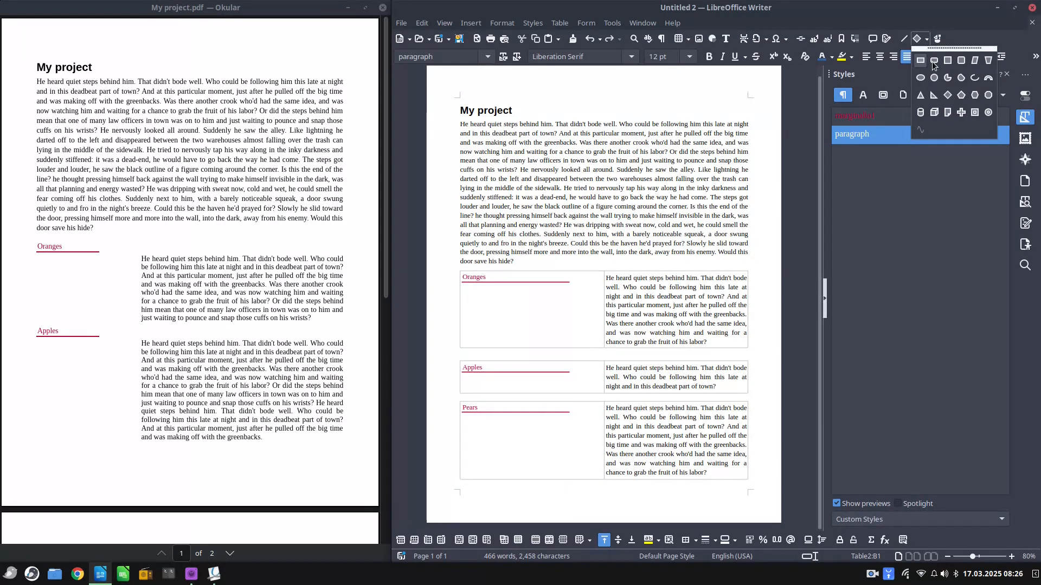
{"action": "left_click", "coordinate": [932, 61]}
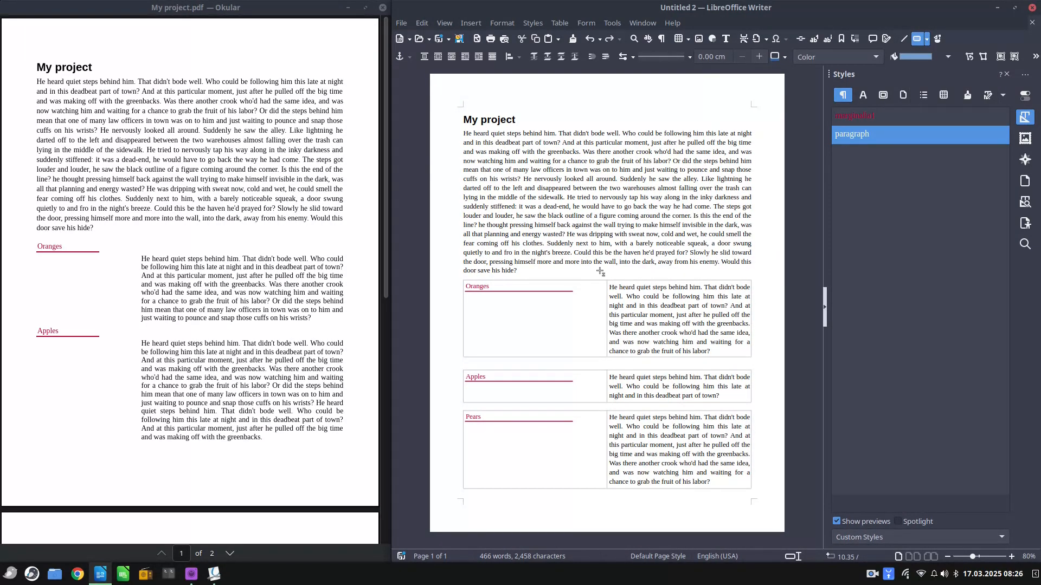
{"action": "left_click_drag", "start_coordinate": [600, 271], "coordinate": [755, 303]}
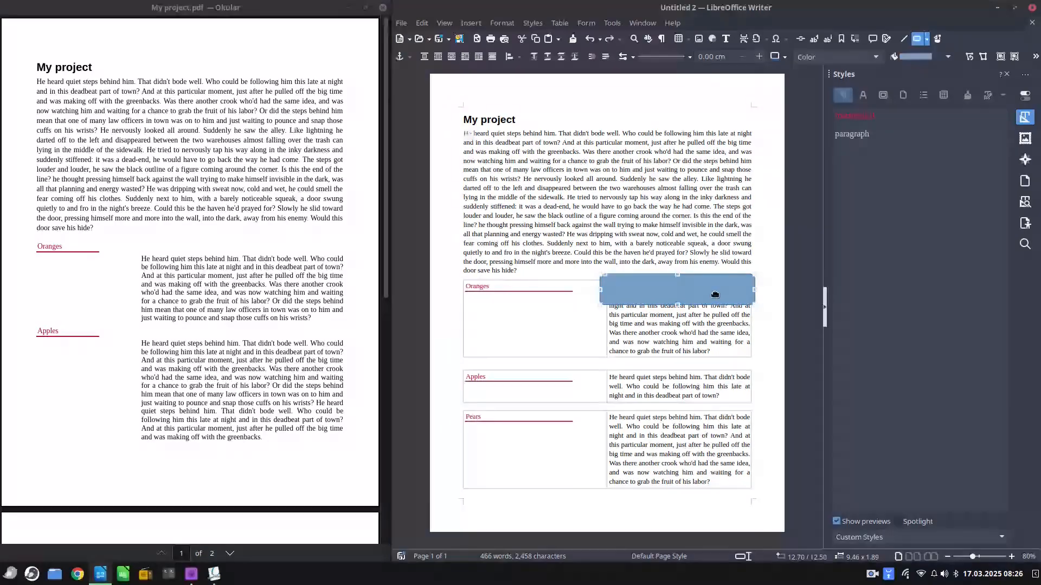
{"action": "key", "text": "Delete"}
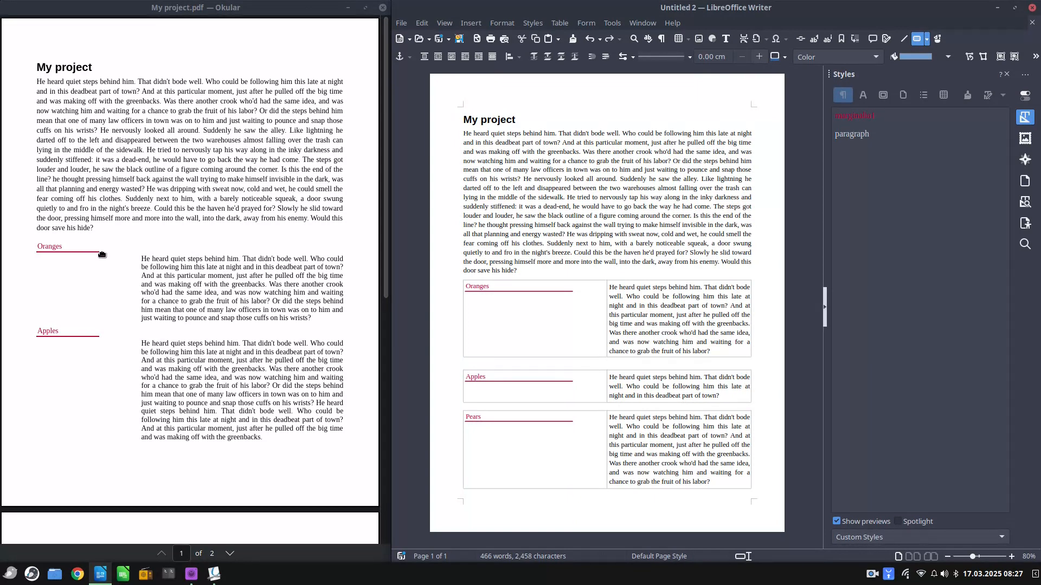
Review the indent and spacing settings of the marginalia1 paragraph style and delete the stray shape placed over the Apples paragraph.
{"action": "right_click", "coordinate": [844, 120]}
{"action": "left_click", "coordinate": [853, 144]}
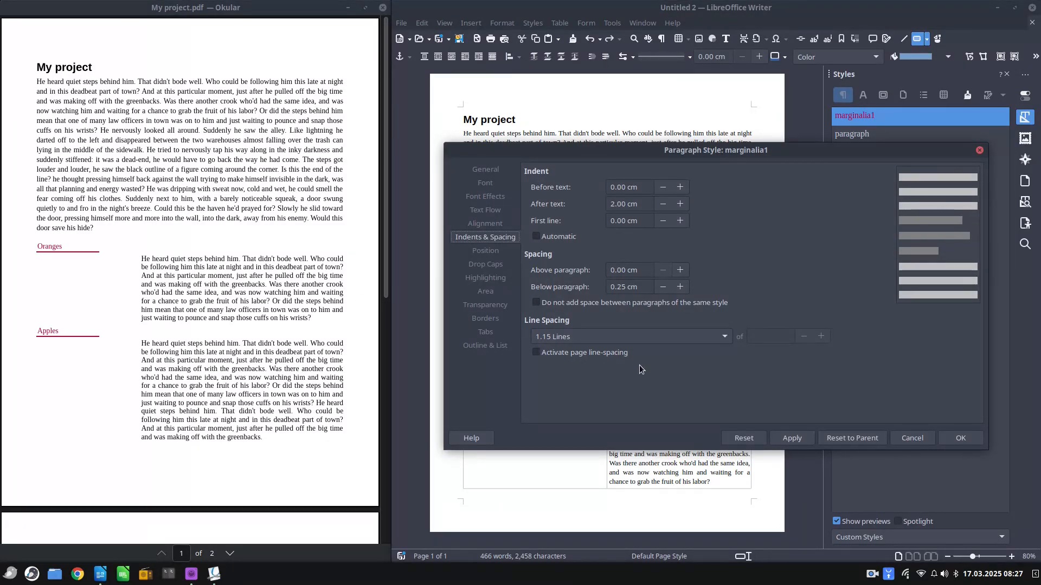
{"action": "left_click", "coordinate": [799, 440]}
{"action": "left_click", "coordinate": [960, 438]}
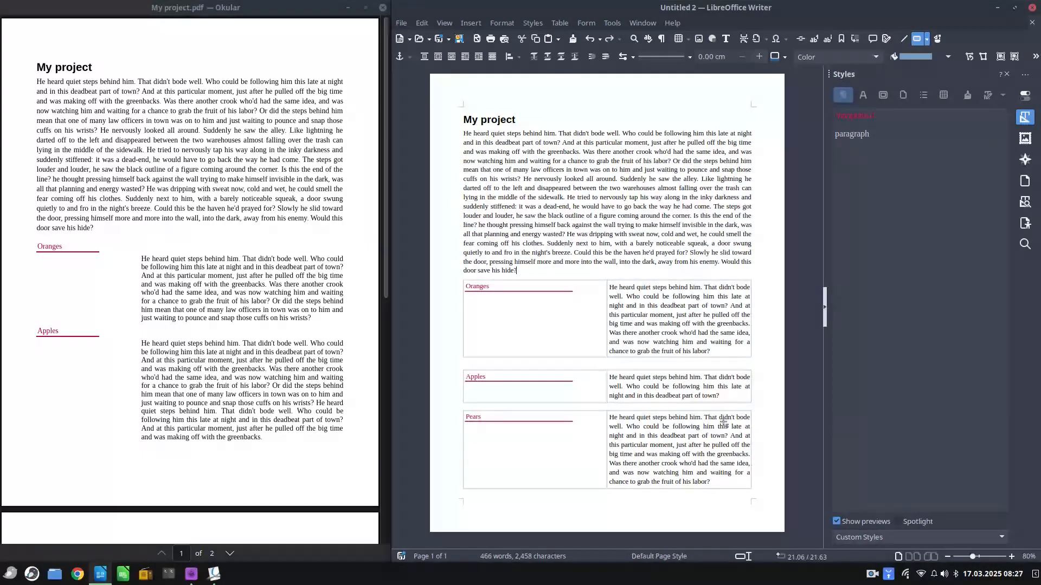
{"action": "left_click", "coordinate": [699, 393]}
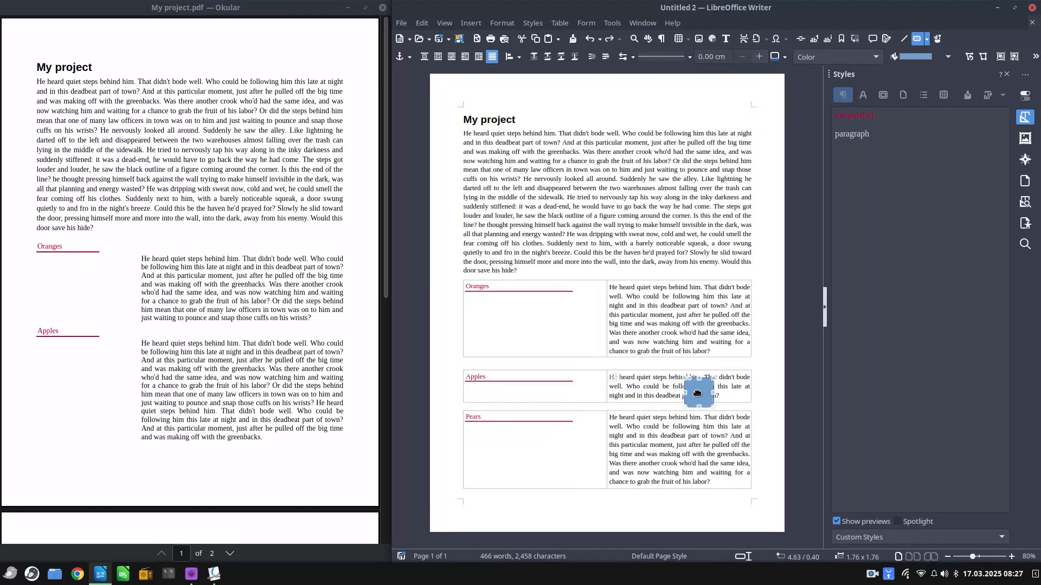
{"action": "key", "text": "Delete"}
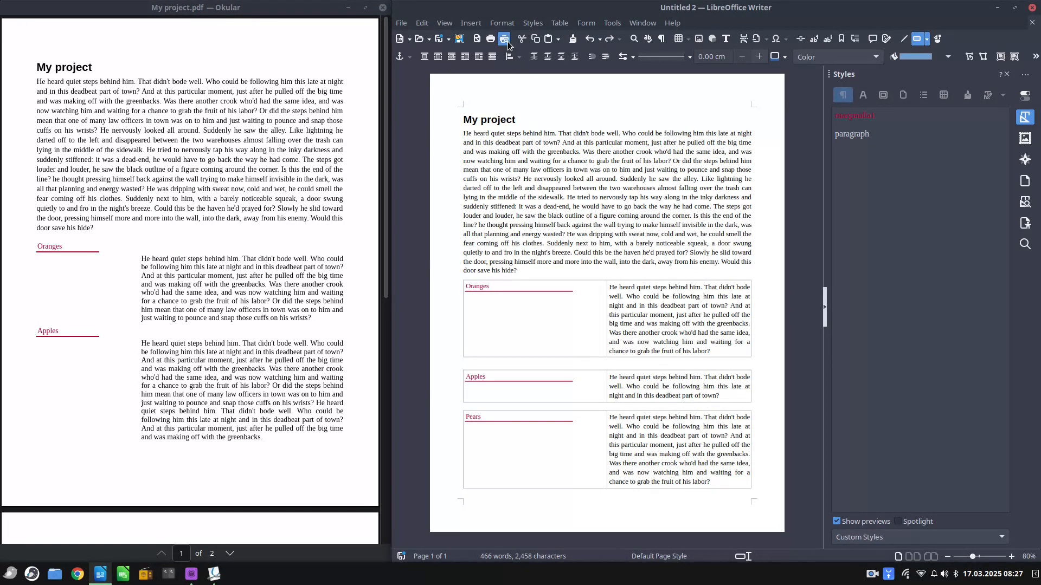
Examine the table-based layout in print preview as a single page and return to editing.
{"action": "left_click", "coordinate": [505, 39]}
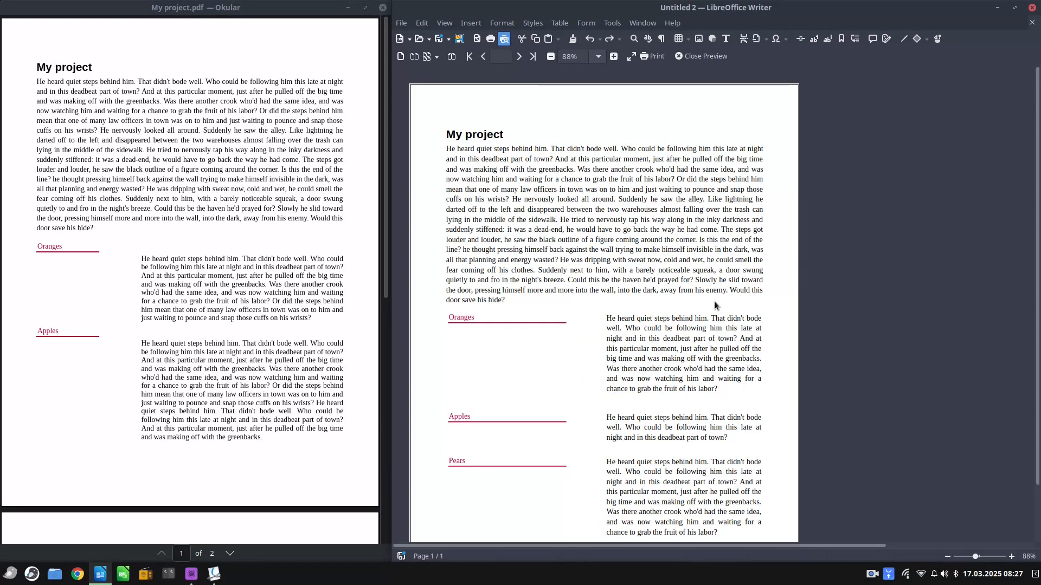
{"action": "scroll", "coordinate": [822, 422], "scroll_direction": "down", "scroll_amount": 2}
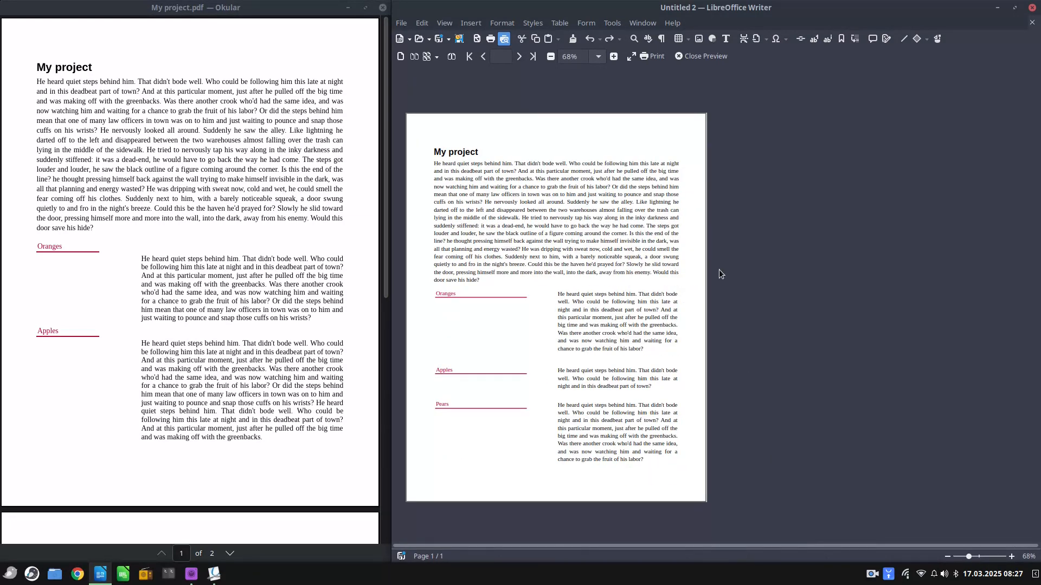
{"action": "left_click", "coordinate": [400, 57]}
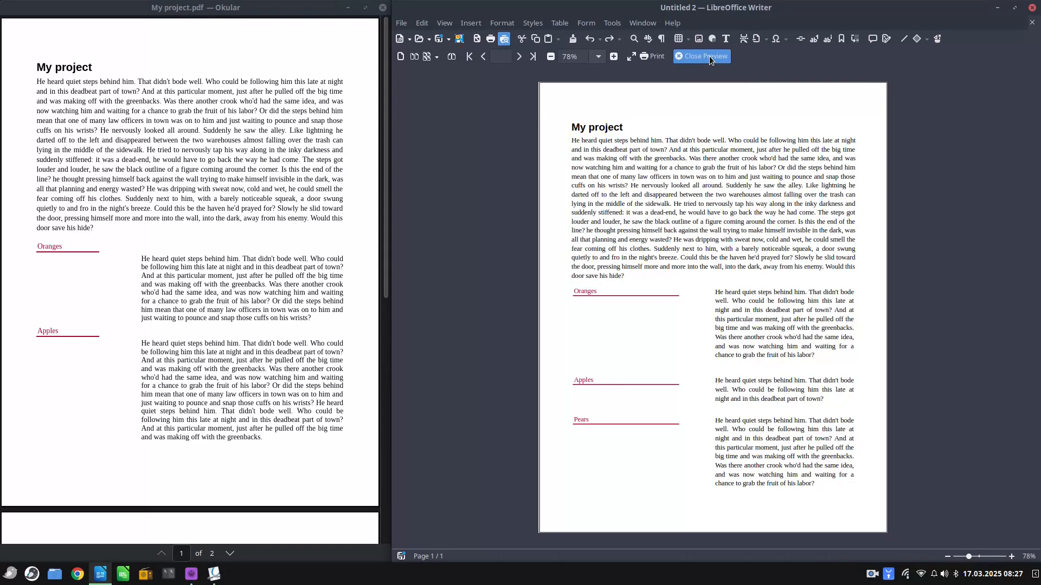
{"action": "key", "text": "Escape"}
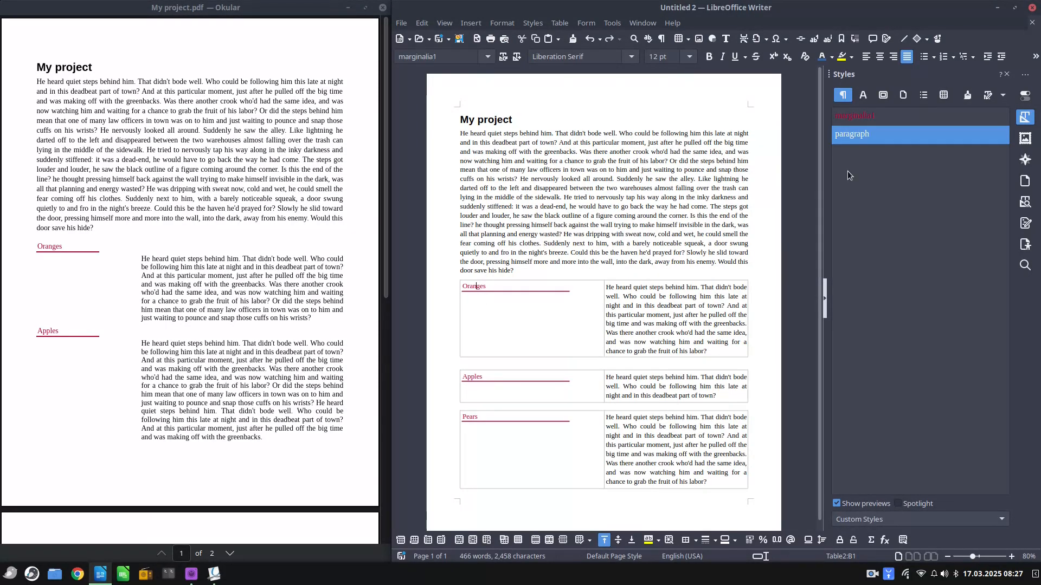
Remove the bottom border line from the marginalia1 paragraph style.
{"action": "right_click", "coordinate": [855, 116]}
{"action": "left_click", "coordinate": [862, 138]}
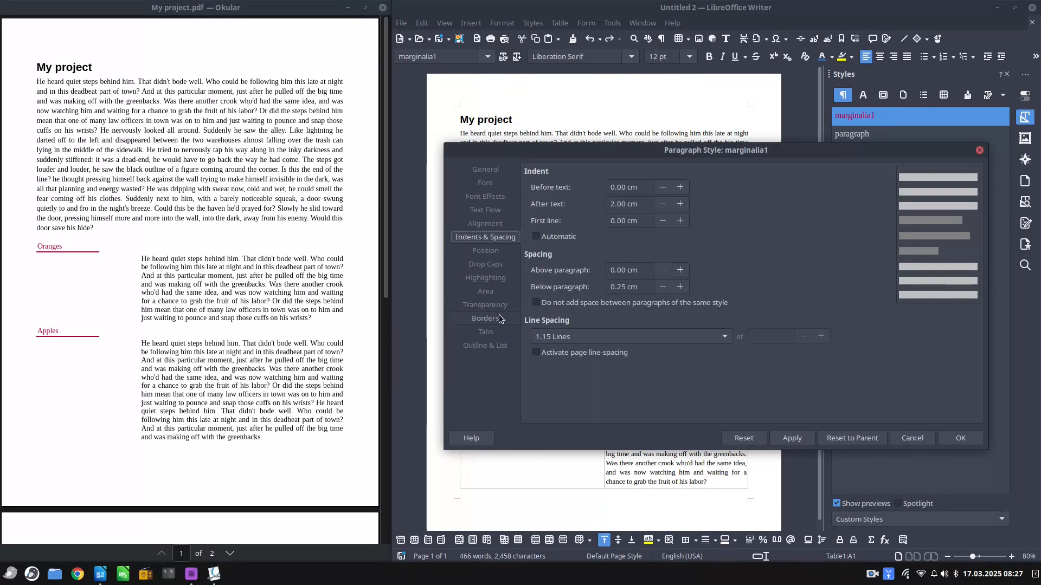
{"action": "left_click", "coordinate": [499, 320]}
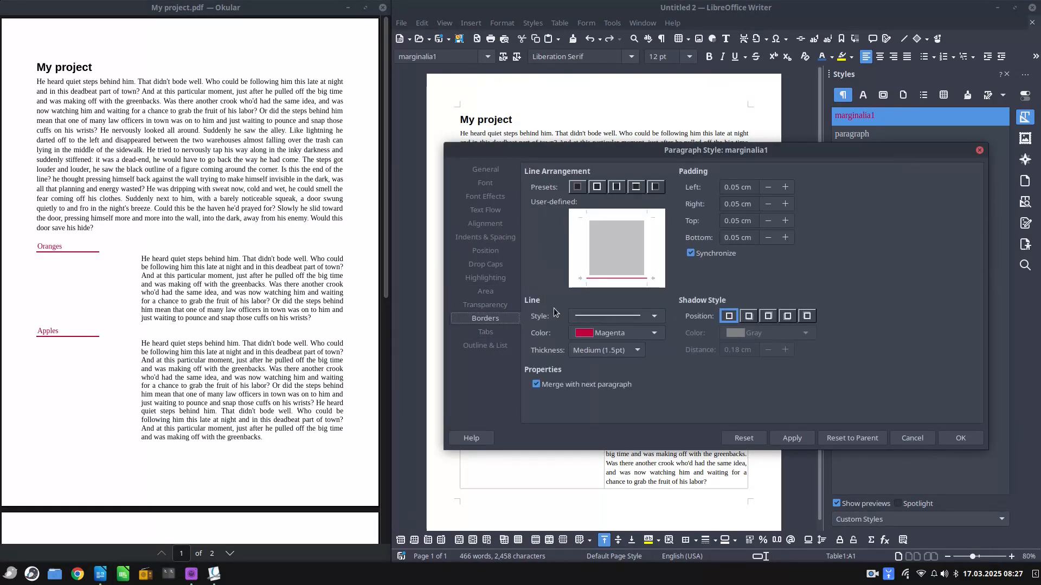
{"action": "left_click", "coordinate": [618, 281]}
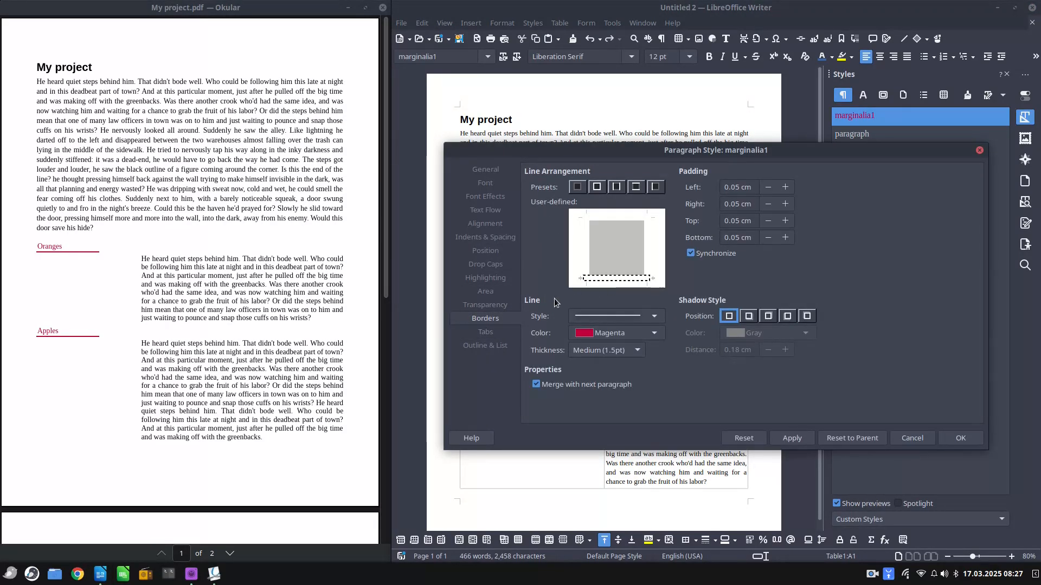
Fill the marginalia1 style's area with the tiled grid paper image.
{"action": "left_click", "coordinate": [500, 294]}
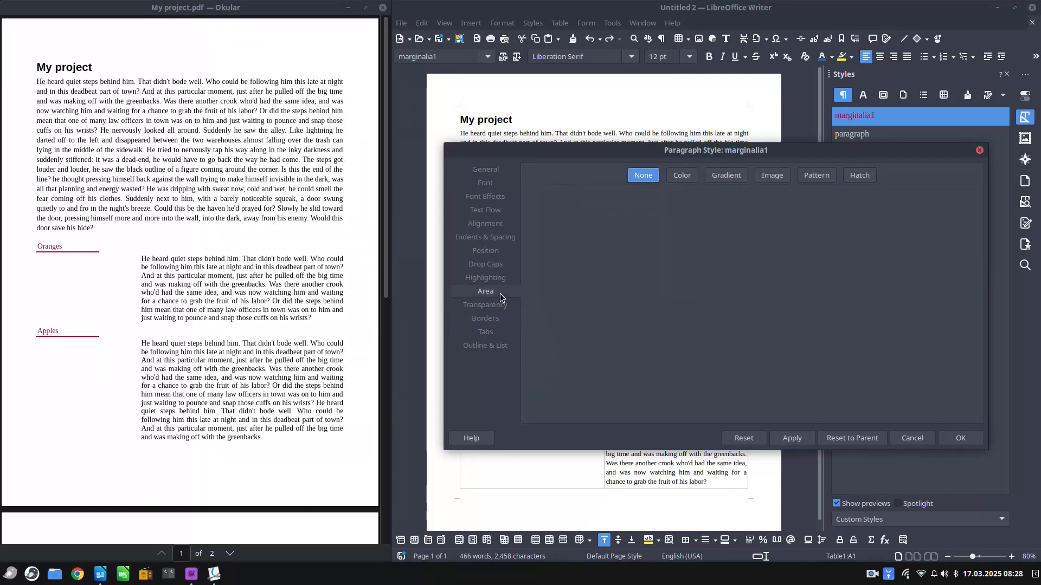
{"action": "left_click", "coordinate": [758, 177]}
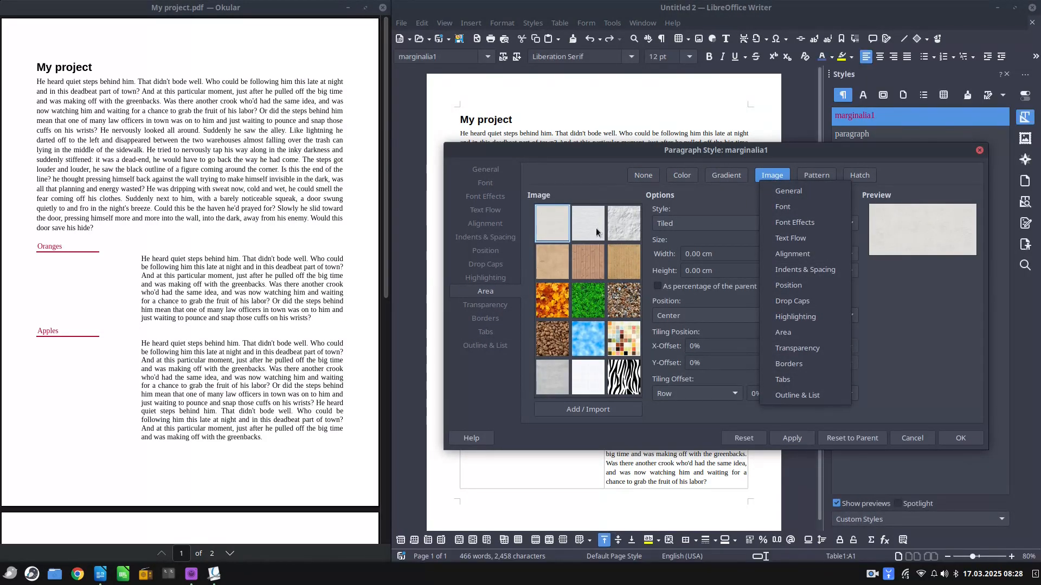
{"action": "left_click", "coordinate": [587, 397]}
{"action": "left_click", "coordinate": [589, 389]}
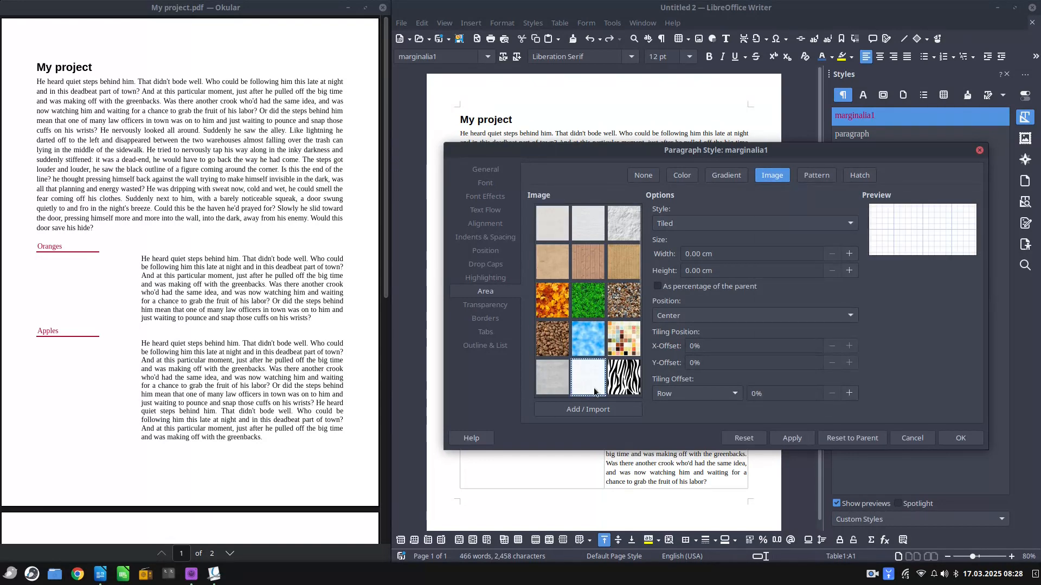
{"action": "left_click", "coordinate": [960, 438]}
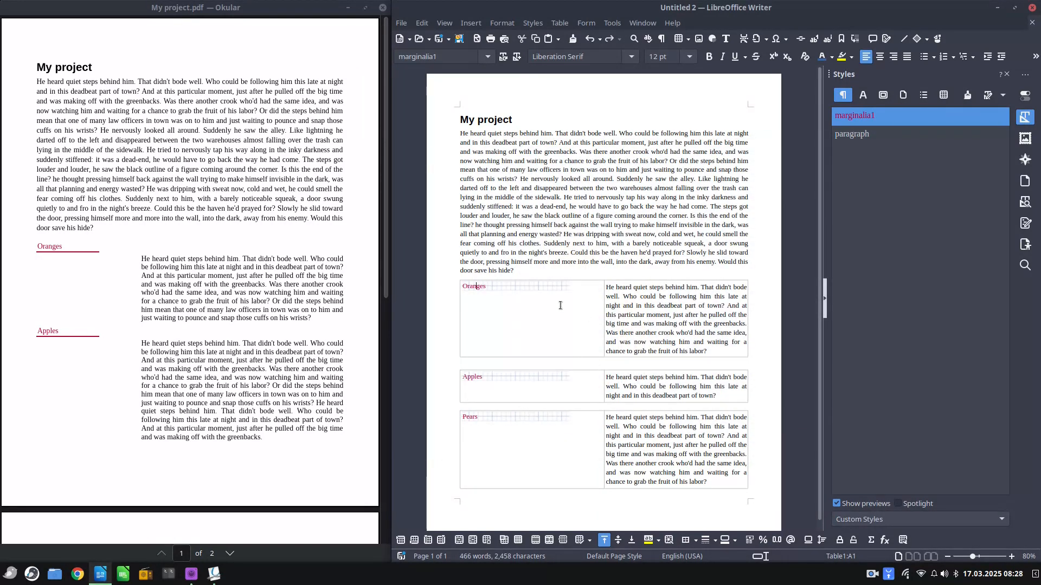
Inspect the grid background behind the side headings in print preview and return to editing.
{"action": "scroll", "coordinate": [561, 303], "scroll_direction": "up", "scroll_amount": 3}
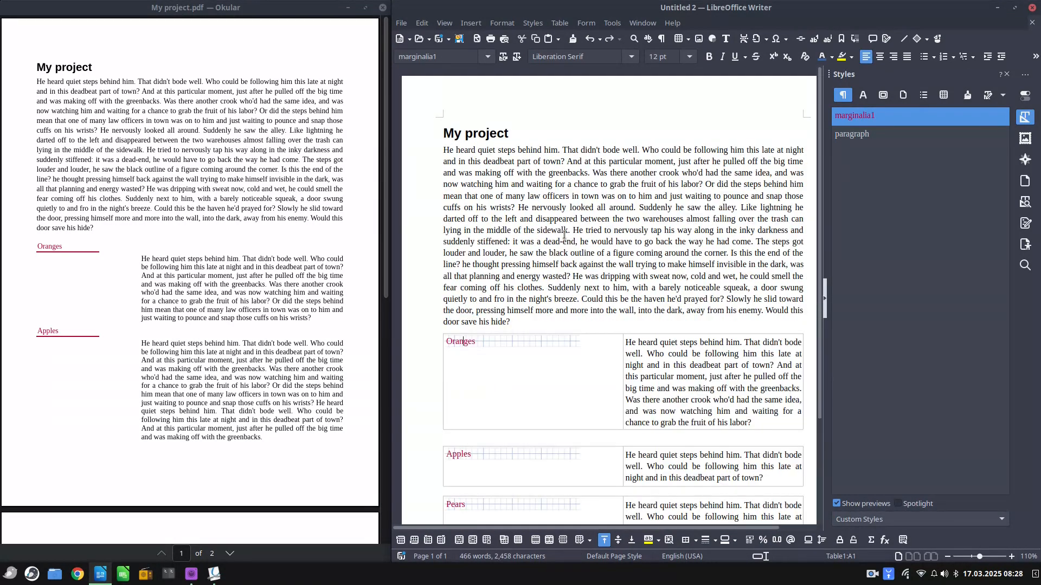
{"action": "left_click", "coordinate": [504, 38]}
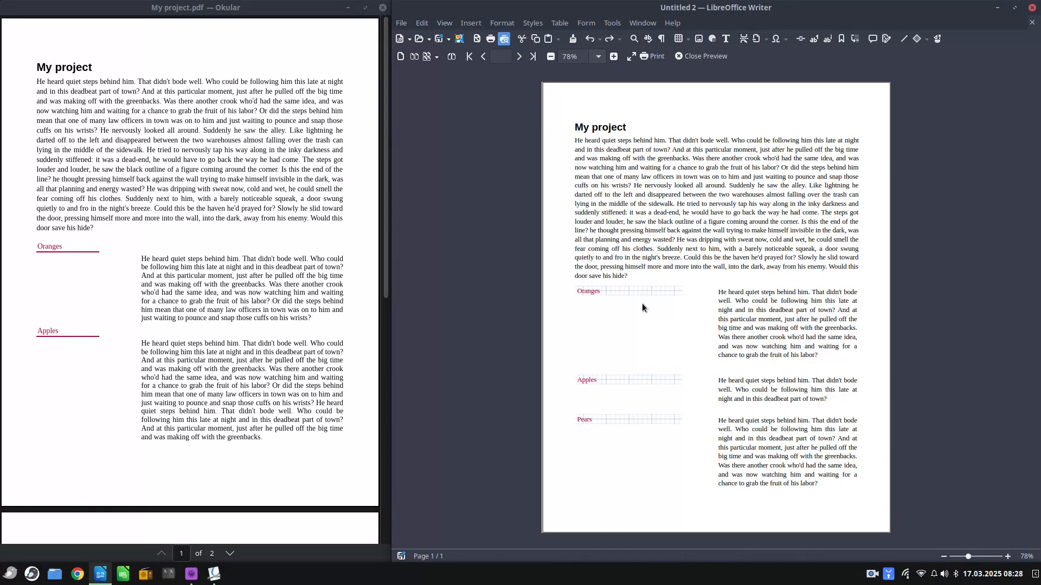
{"action": "scroll", "coordinate": [642, 304], "scroll_direction": "up", "scroll_amount": 3}
{"action": "scroll", "coordinate": [642, 304], "scroll_direction": "down", "scroll_amount": 3}
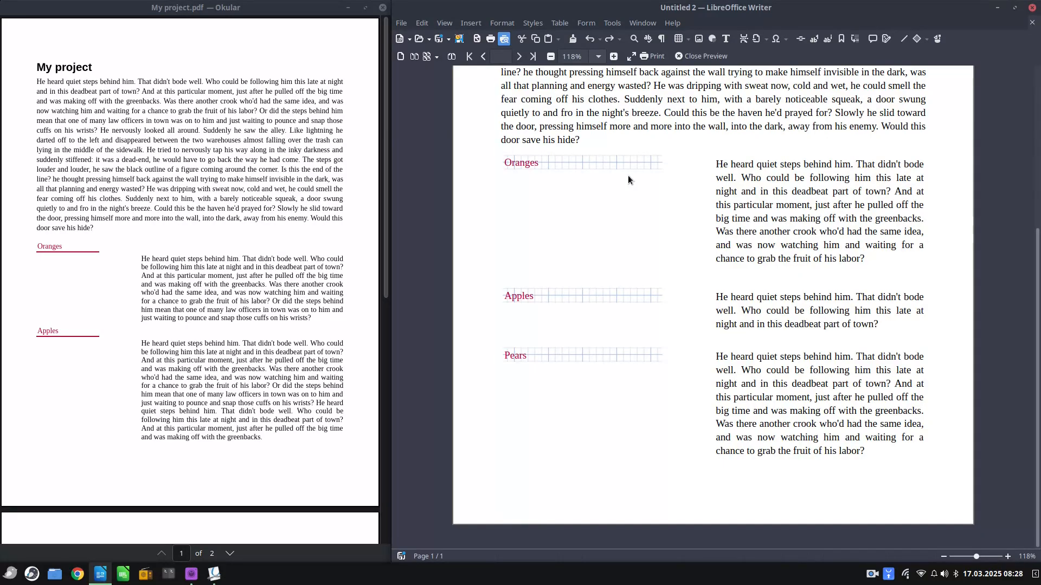
{"action": "left_click", "coordinate": [700, 57]}
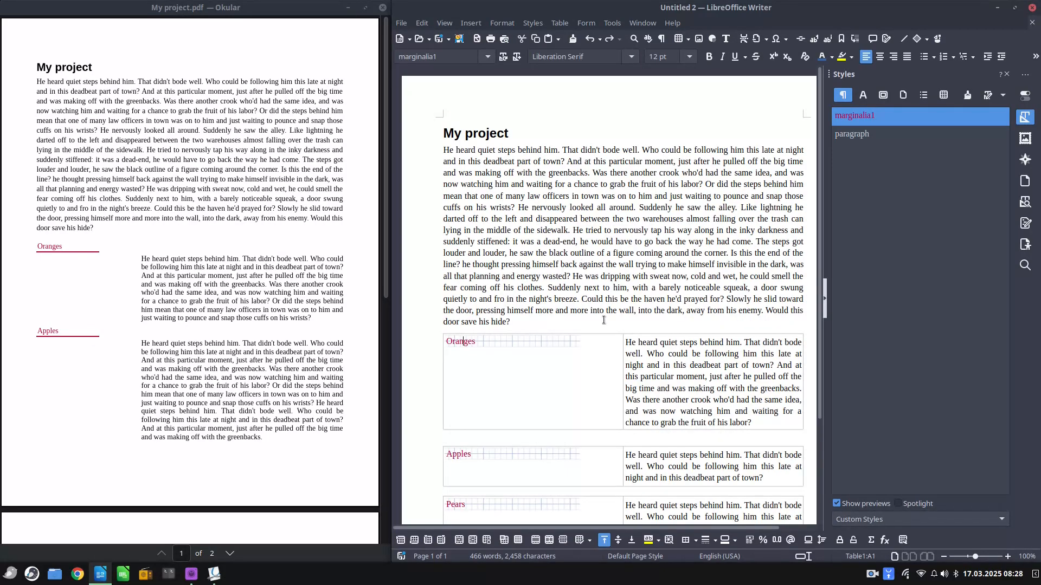
Browse the marginalia1 style's gradient, pattern and hatch fills, and set its area to the tiled blue sky image.
{"action": "scroll", "coordinate": [667, 325], "scroll_direction": "down", "scroll_amount": 2}
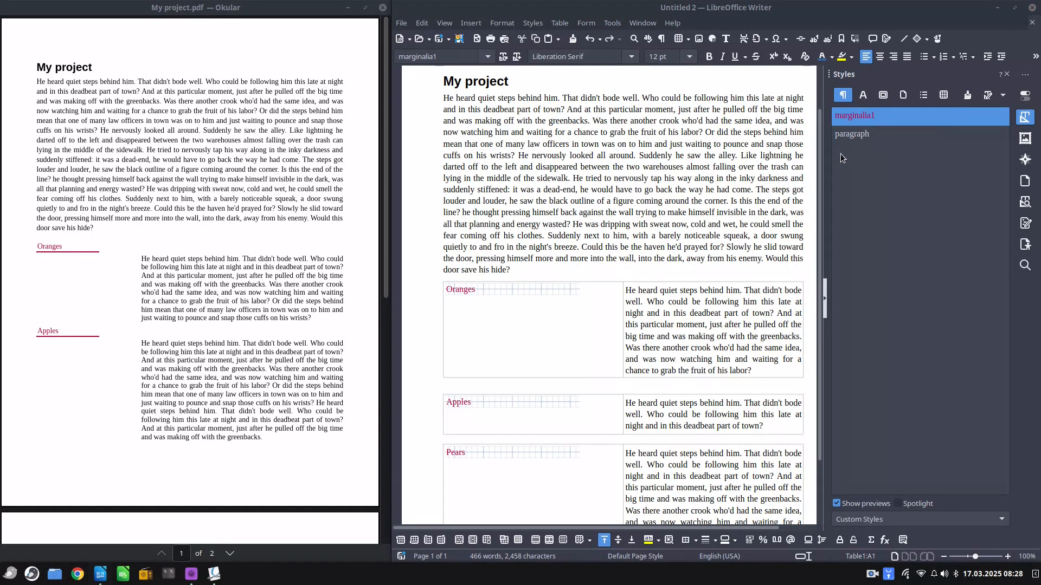
{"action": "left_click", "coordinate": [490, 317]}
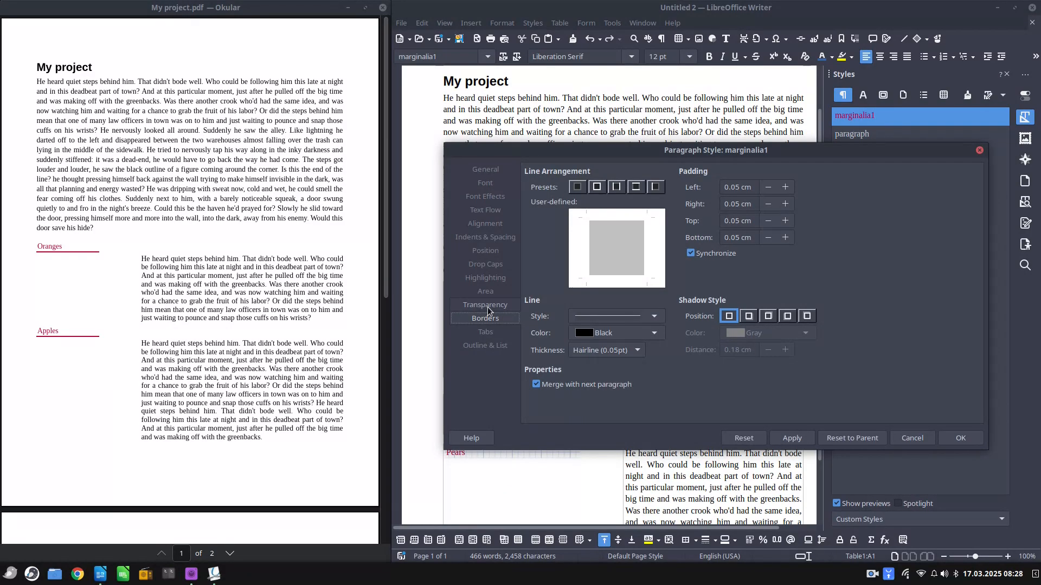
{"action": "left_click", "coordinate": [496, 293]}
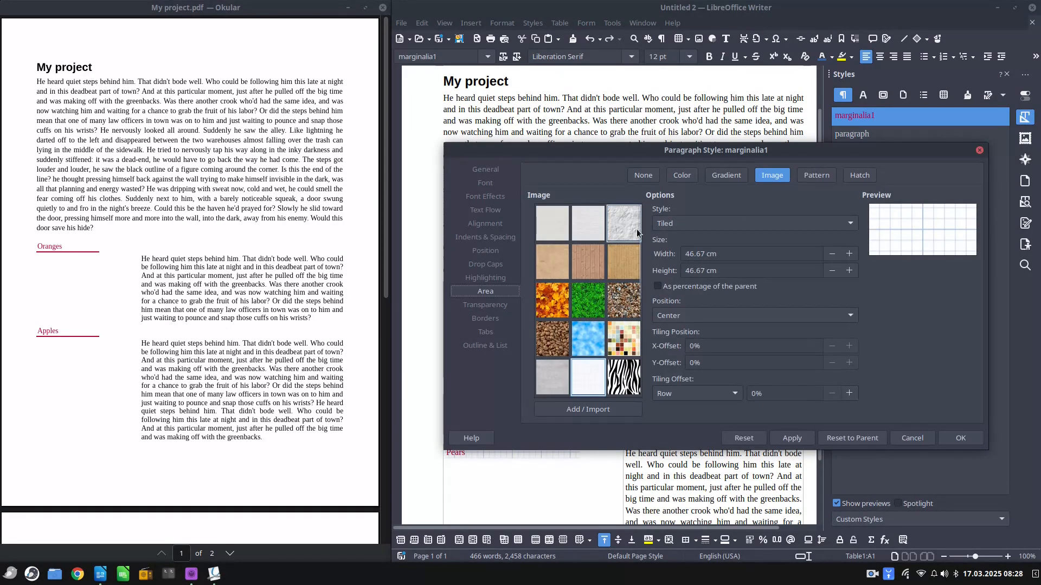
{"action": "left_click", "coordinate": [717, 179]}
{"action": "left_click", "coordinate": [815, 176]}
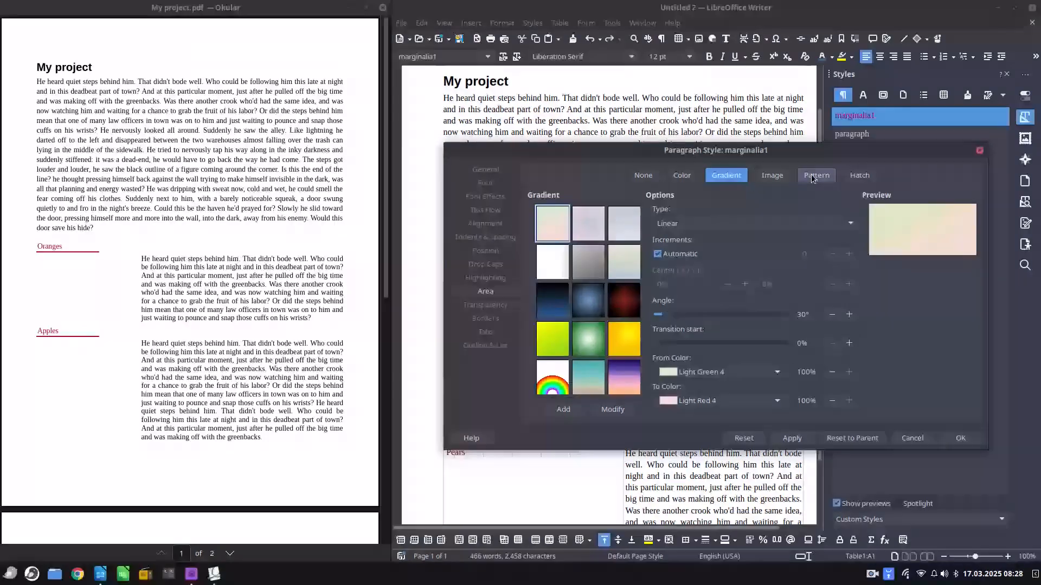
{"action": "left_click", "coordinate": [860, 178]}
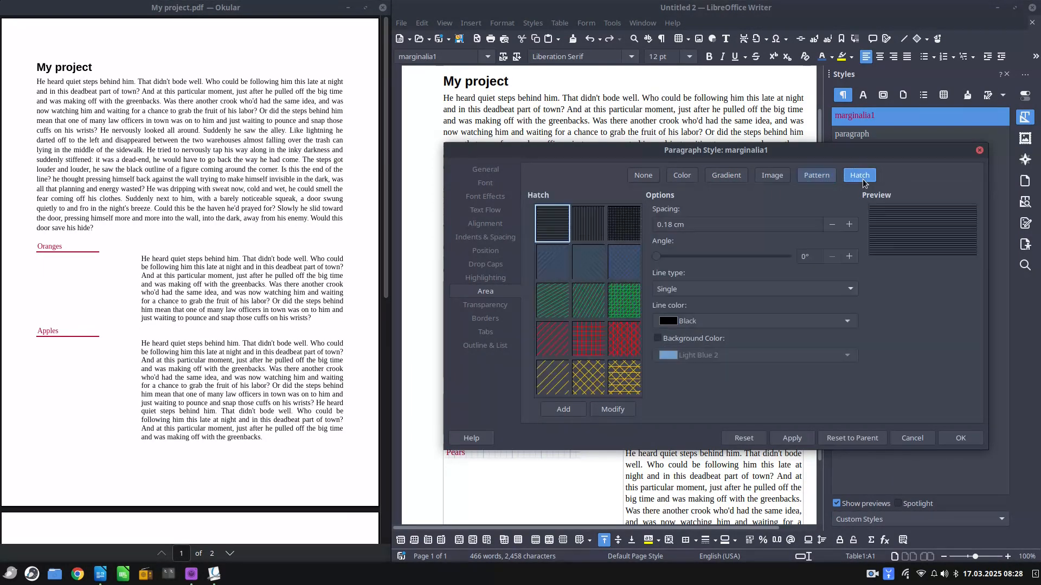
{"action": "left_click", "coordinate": [705, 180]}
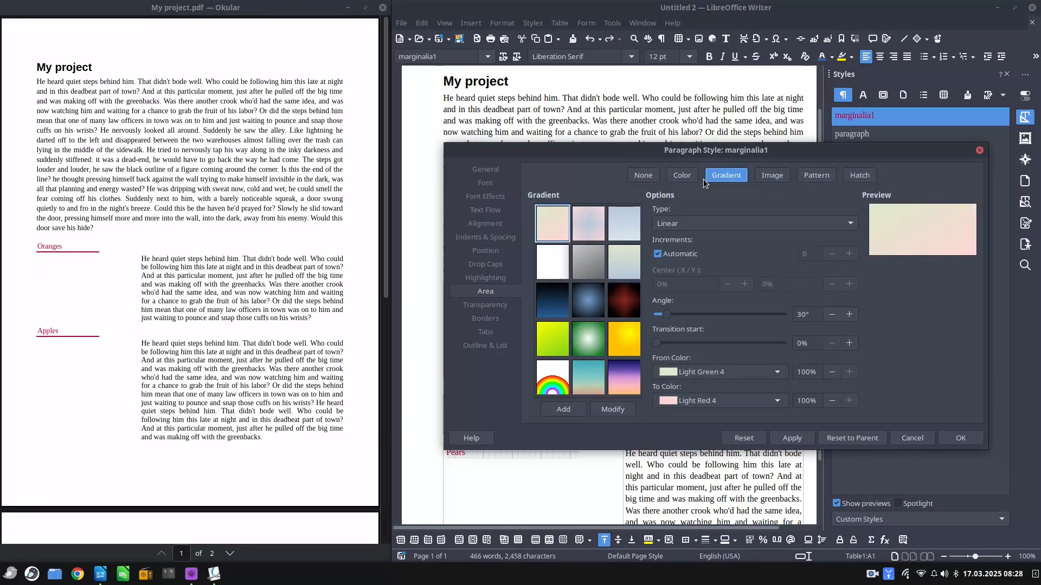
{"action": "left_click", "coordinate": [772, 175]}
{"action": "scroll", "coordinate": [593, 315], "scroll_direction": "down", "scroll_amount": 4}
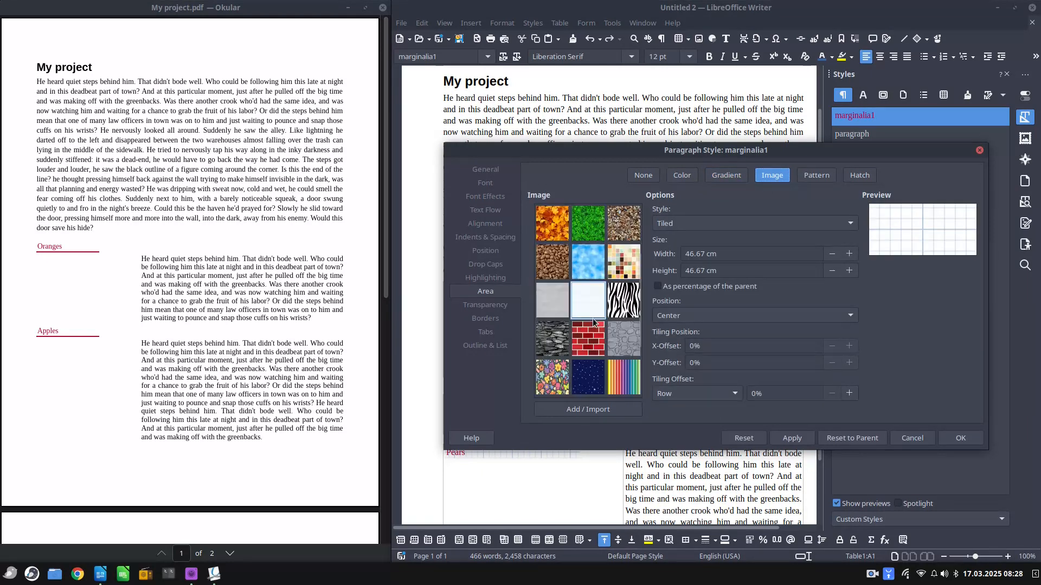
{"action": "scroll", "coordinate": [606, 314], "scroll_direction": "up", "scroll_amount": 5}
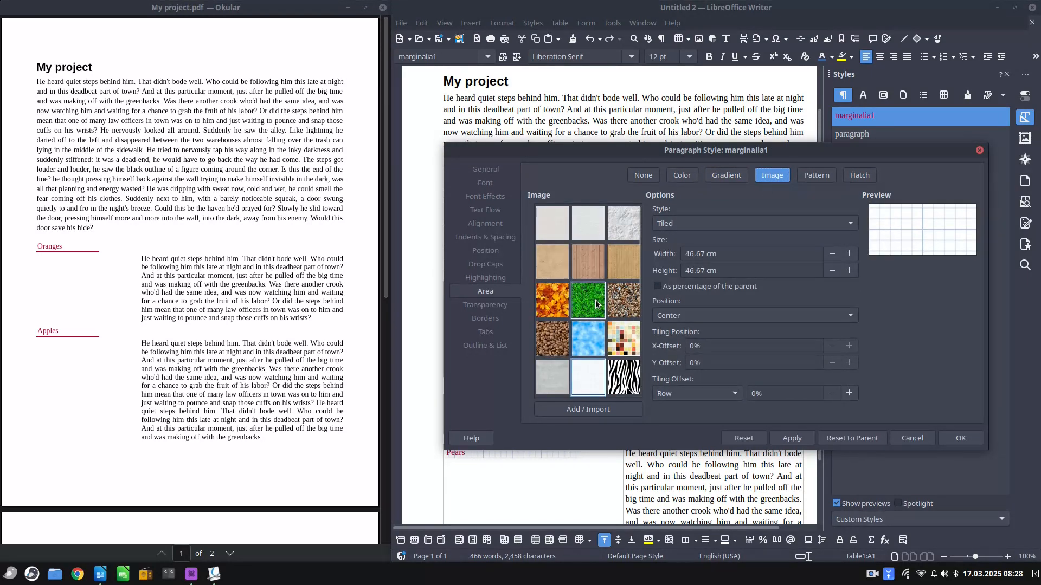
{"action": "left_click", "coordinate": [594, 328]}
{"action": "left_click", "coordinate": [788, 437]}
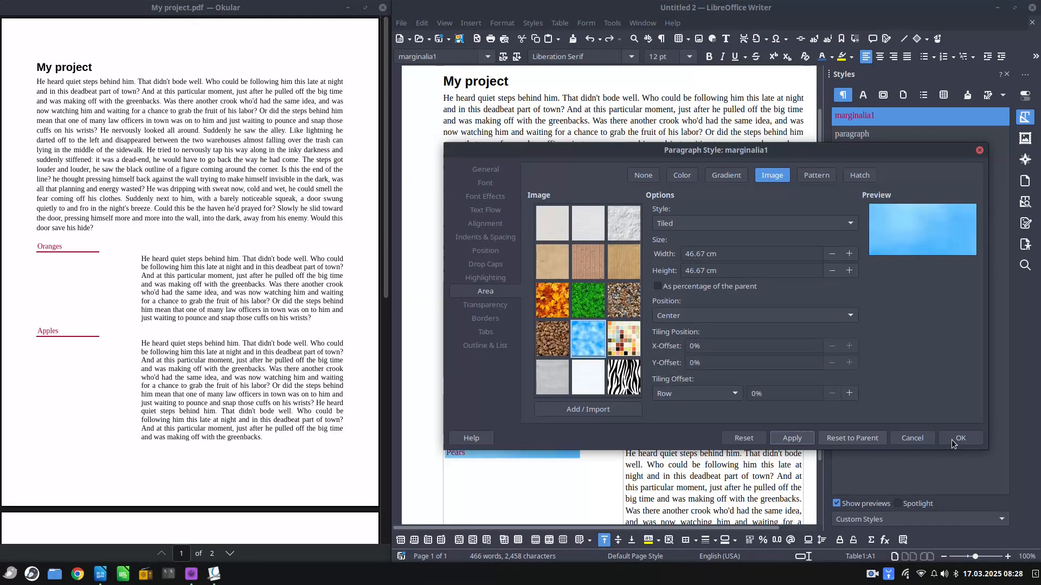
{"action": "key", "text": "Return"}
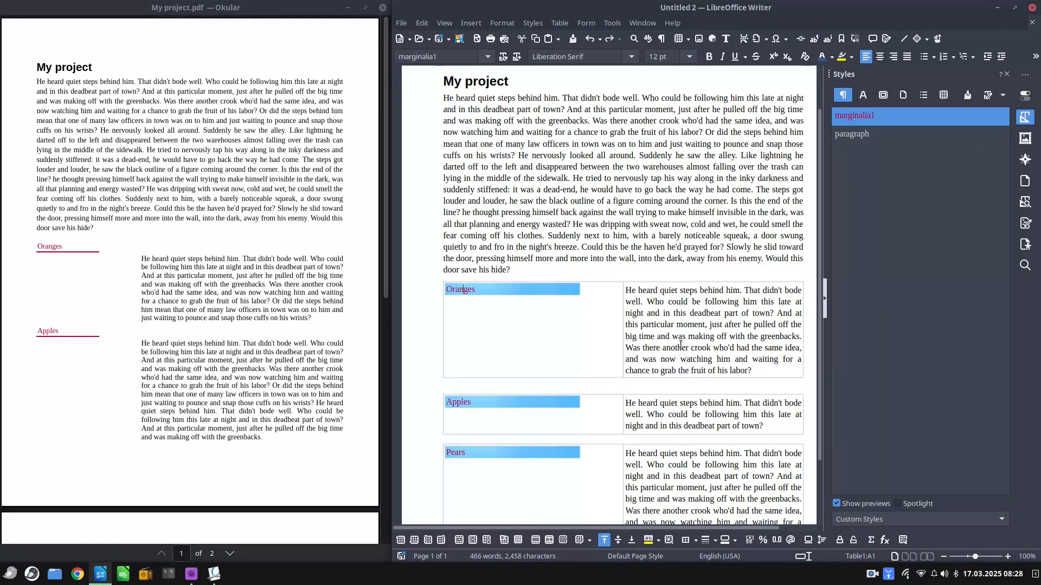
Check the blue sky background of the side headings in print preview.
{"action": "left_click", "coordinate": [504, 39]}
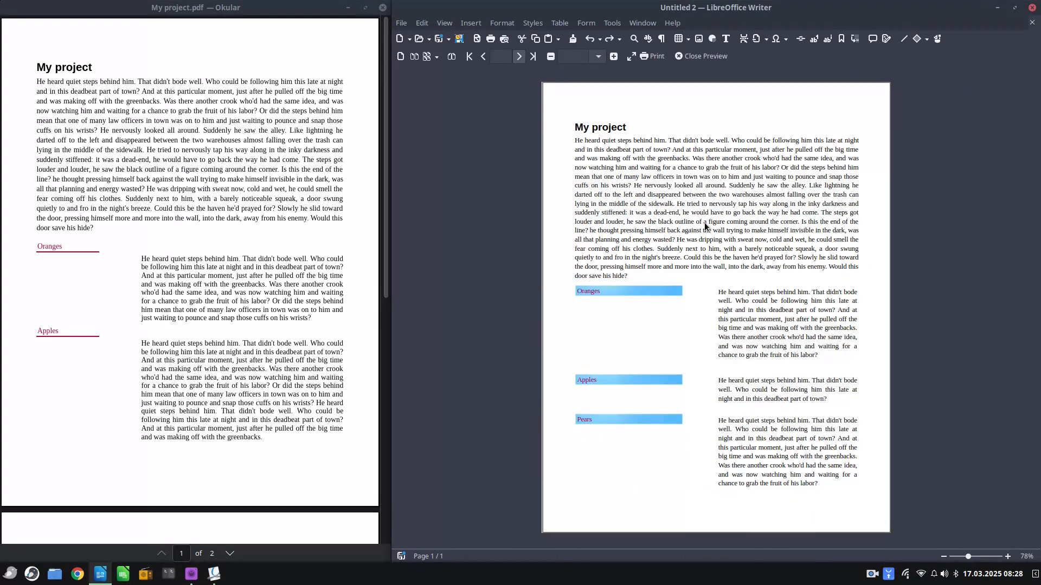